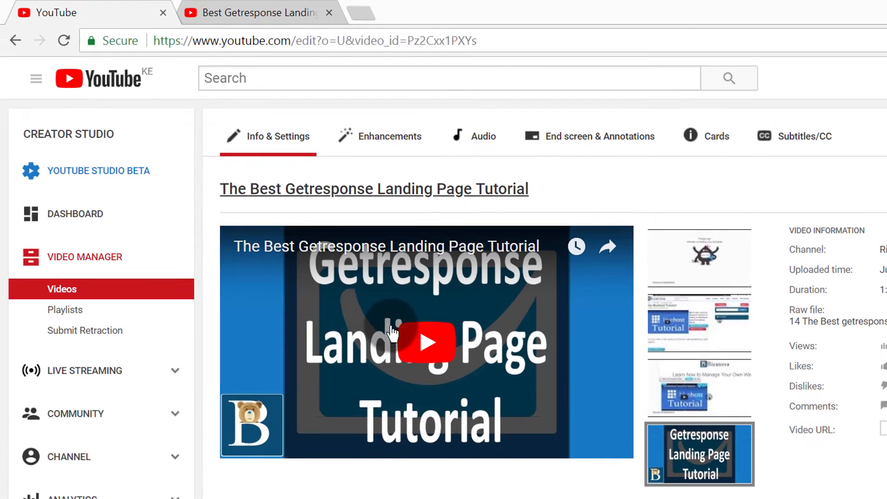
Display the YouTube results for "Best Getresponse Landing Page Tutorial" and highlight the whole search query.
{"action": "left_click", "coordinate": [252, 13]}
{"action": "left_click", "coordinate": [363, 83]}
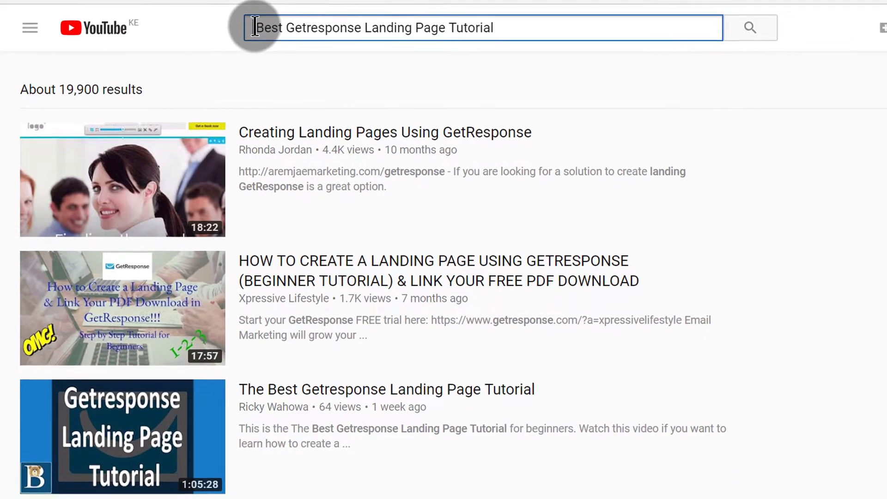
{"action": "left_click_drag", "start_coordinate": [262, 75], "coordinate": [490, 80]}
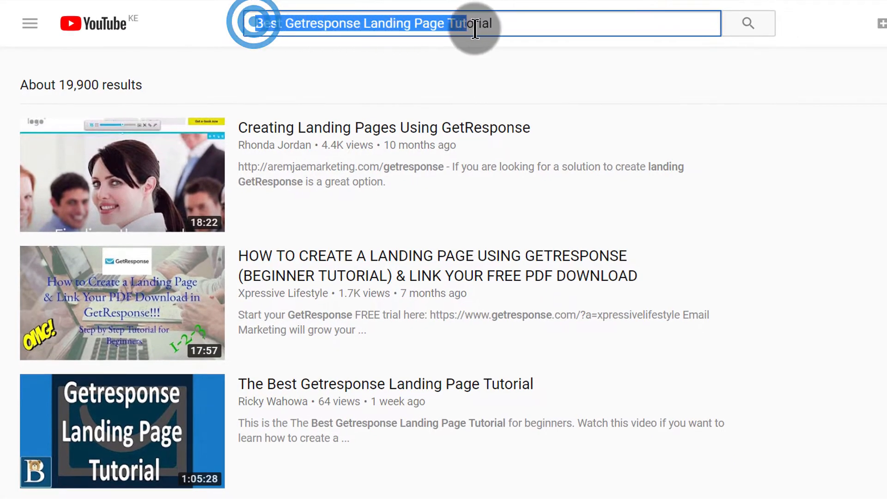
{"action": "left_click_drag", "start_coordinate": [475, 30], "coordinate": [506, 25]}
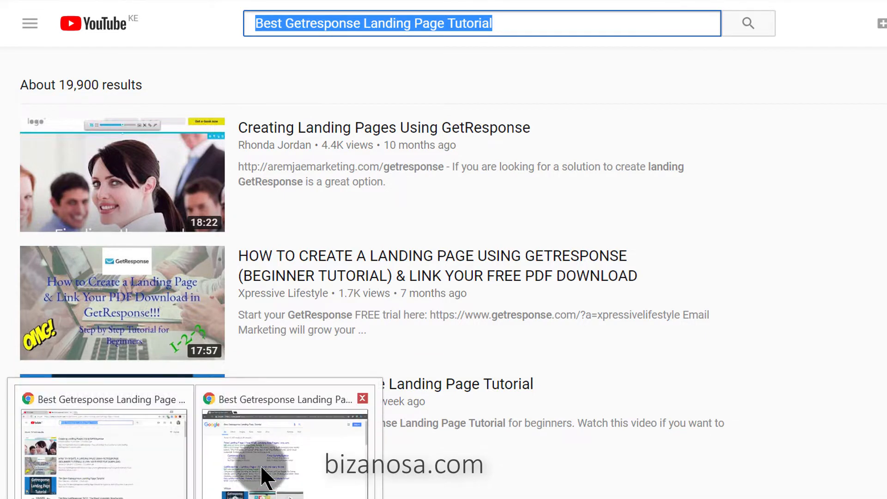
Switch to the Google results for "Best Getresponse Landing Page Tutorial" and review the video and web listings.
{"action": "left_click", "coordinate": [261, 465]}
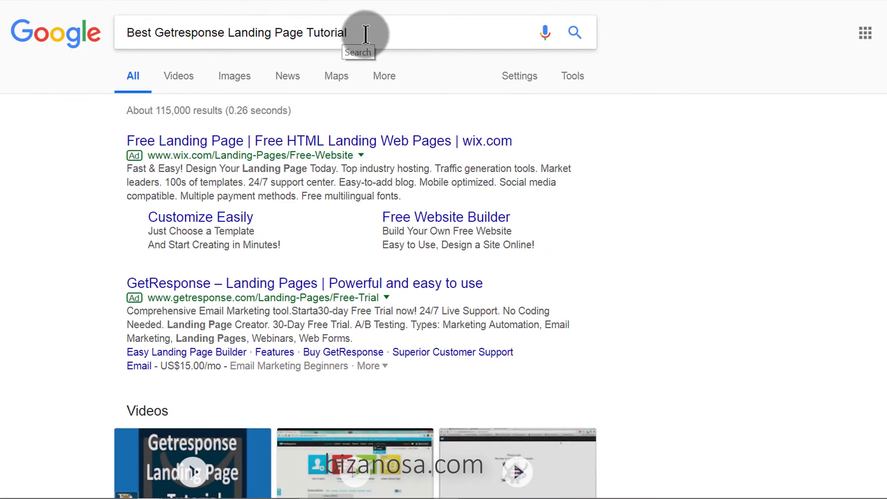
{"action": "scroll", "coordinate": [297, 155], "scroll_direction": "down", "scroll_amount": 4}
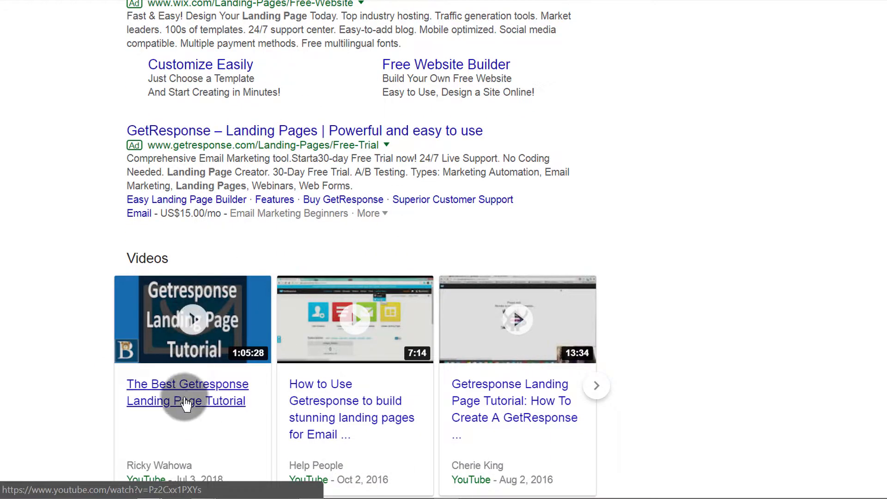
{"action": "scroll", "coordinate": [193, 379], "scroll_direction": "down", "scroll_amount": 1}
{"action": "scroll", "coordinate": [193, 379], "scroll_direction": "down", "scroll_amount": 6}
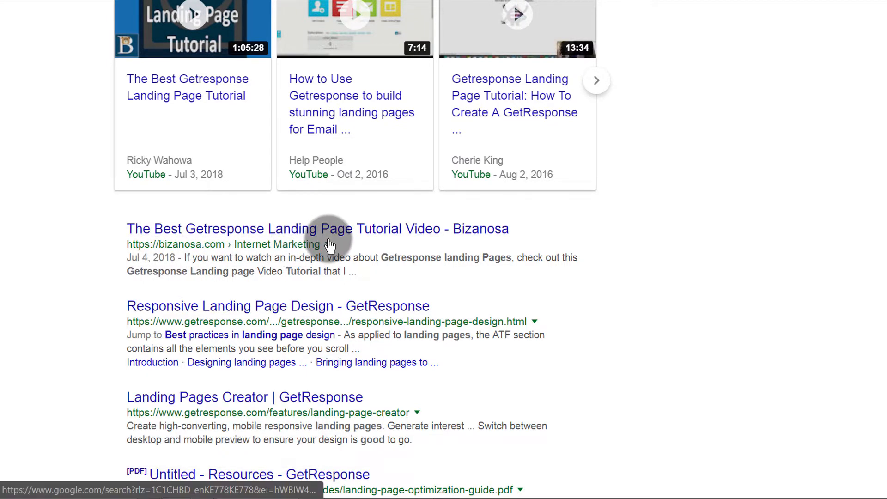
{"action": "scroll", "coordinate": [428, 245], "scroll_direction": "up", "scroll_amount": 10}
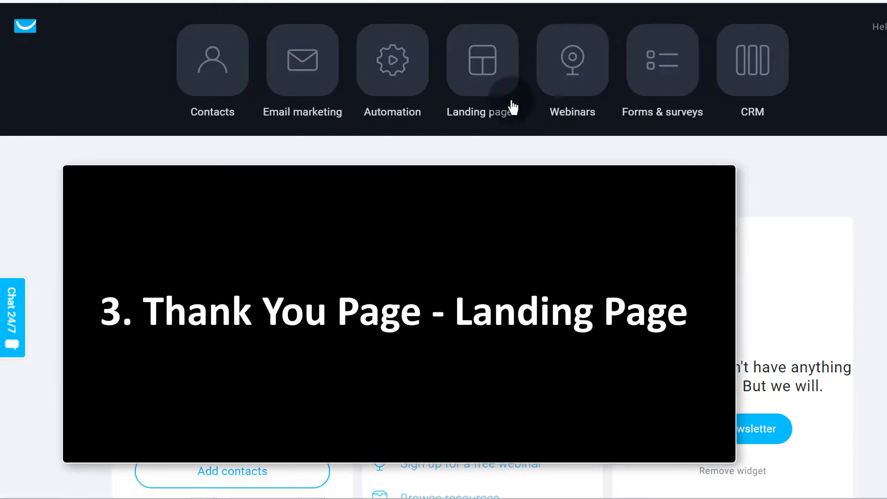
Go to the Forms & surveys area in GetResponse and create a form from the Non-profit donations template.
{"action": "left_click", "coordinate": [491, 79]}
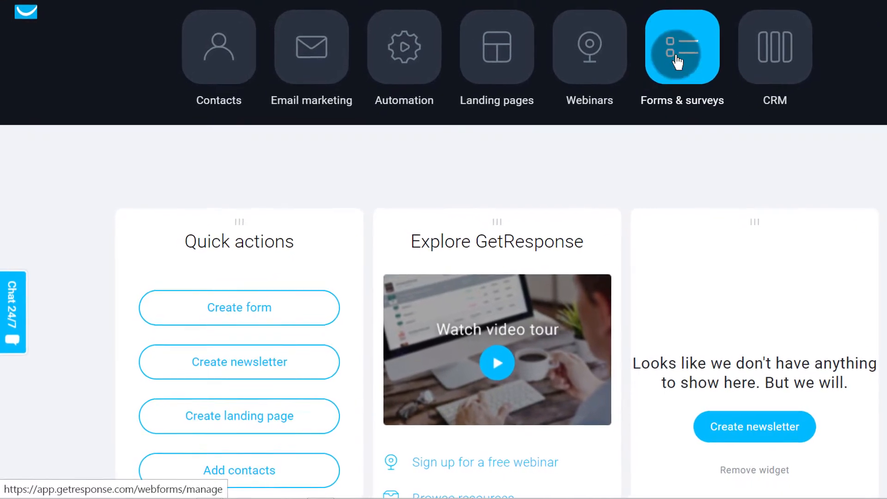
{"action": "left_click", "coordinate": [698, 41]}
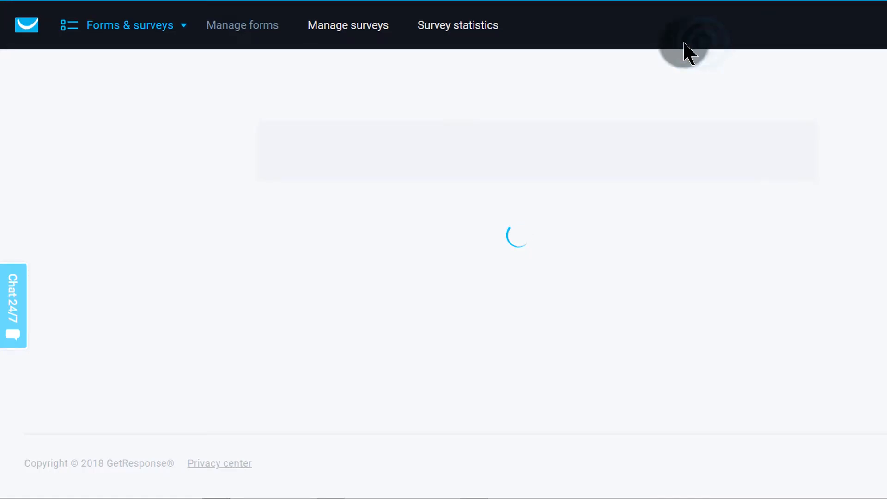
{"action": "scroll", "coordinate": [524, 121], "scroll_direction": "down", "scroll_amount": 10}
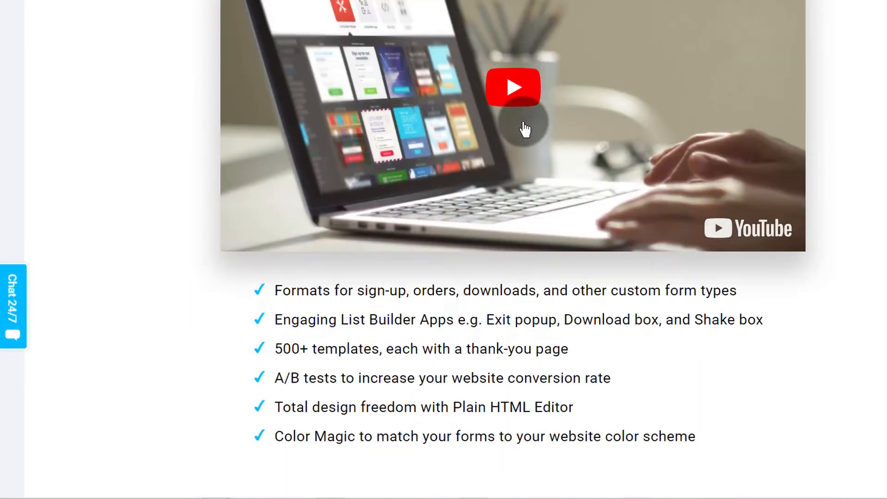
{"action": "left_click", "coordinate": [522, 328]}
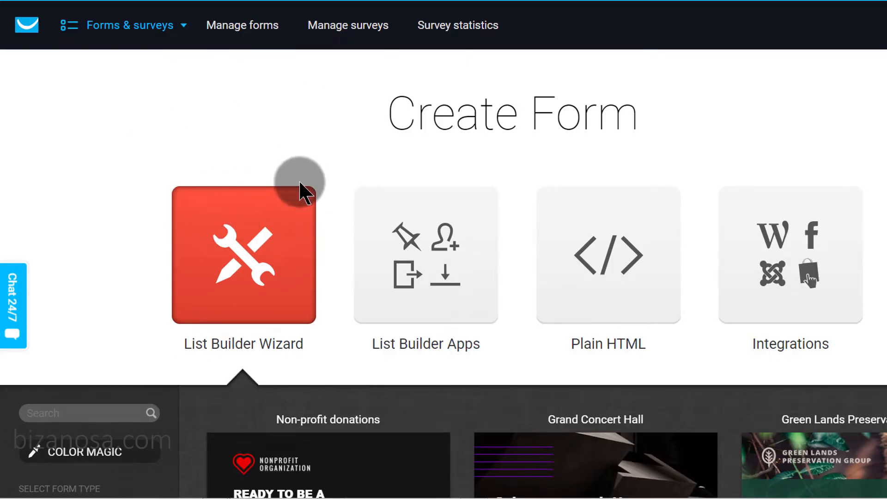
{"action": "scroll", "coordinate": [221, 204], "scroll_direction": "down", "scroll_amount": 5}
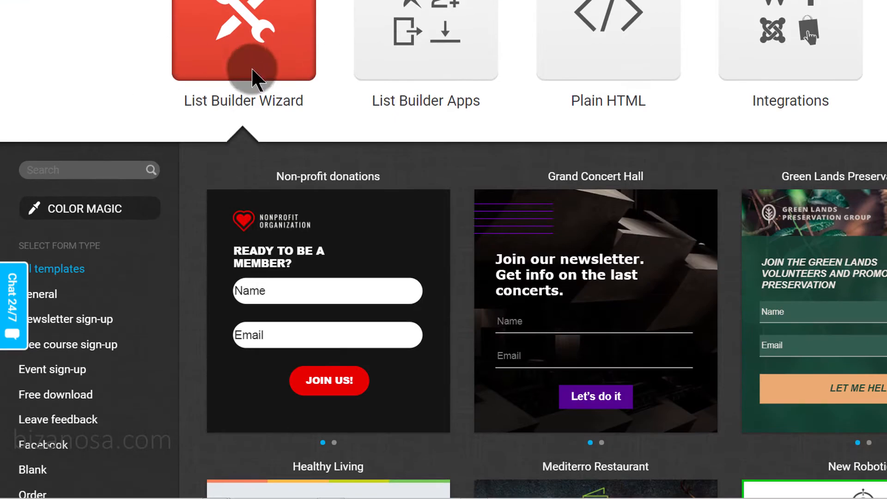
{"action": "left_click", "coordinate": [333, 319]}
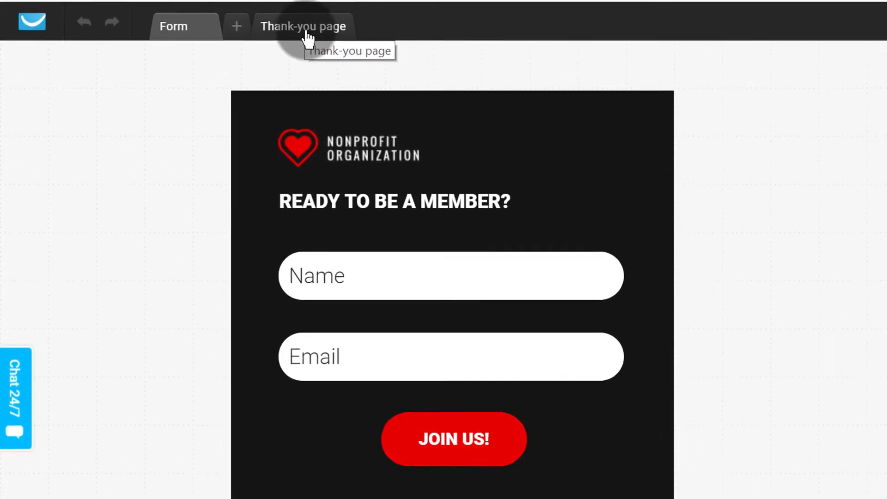
Open the form's thank-you page and inspect its background and its inbox message text.
{"action": "left_click", "coordinate": [231, 24]}
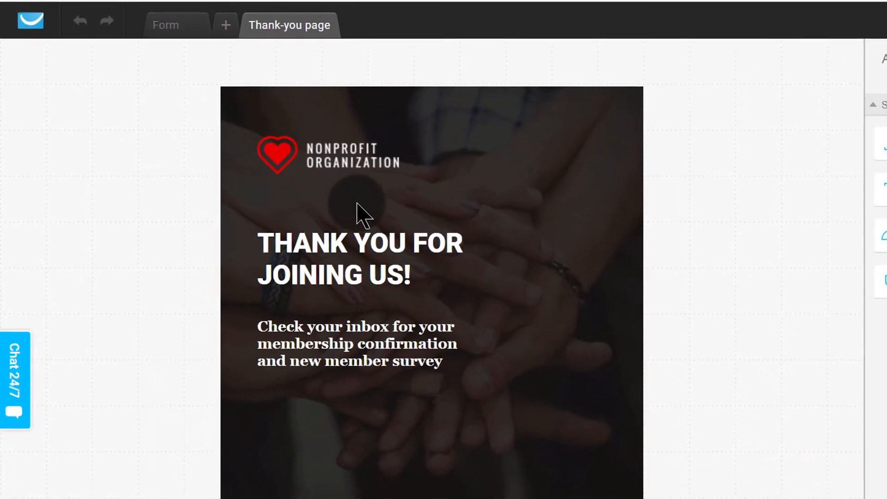
{"action": "left_click", "coordinate": [318, 148]}
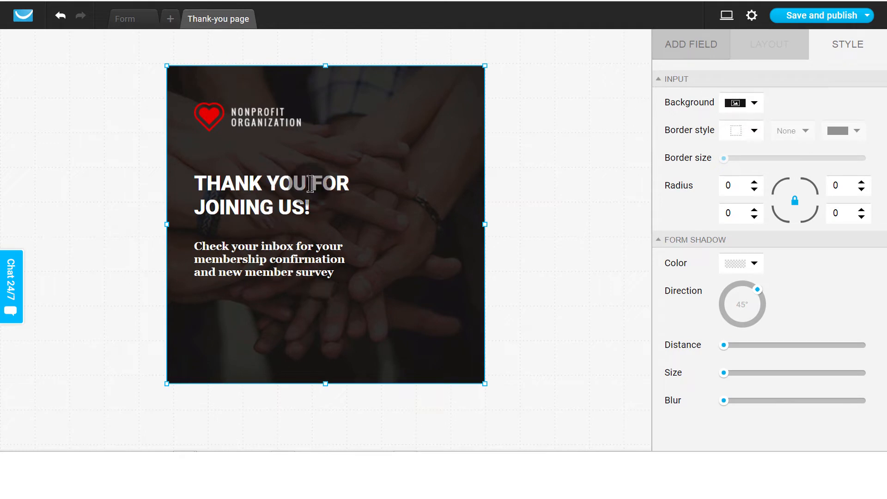
{"action": "left_click", "coordinate": [254, 267]}
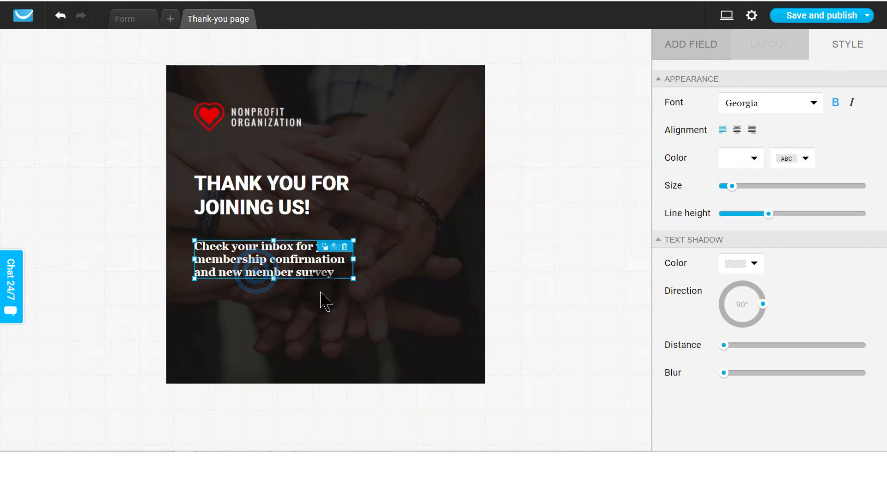
{"action": "left_click", "coordinate": [274, 310]}
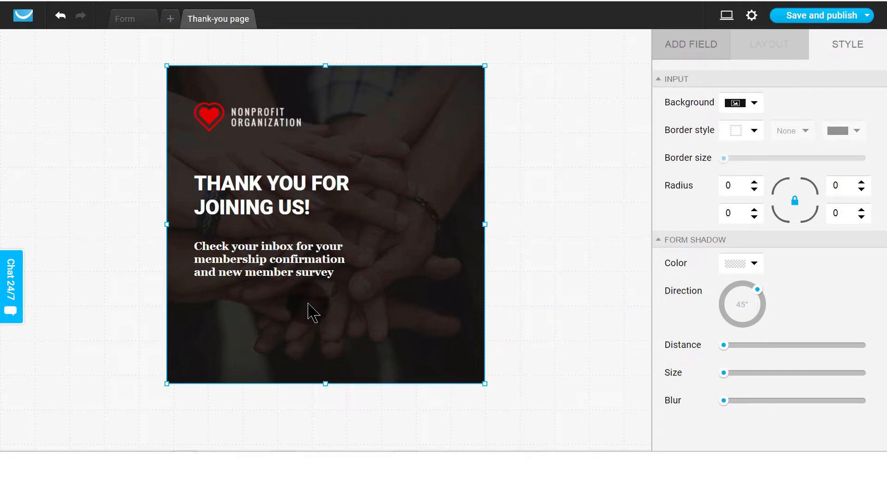
{"action": "left_click", "coordinate": [286, 302]}
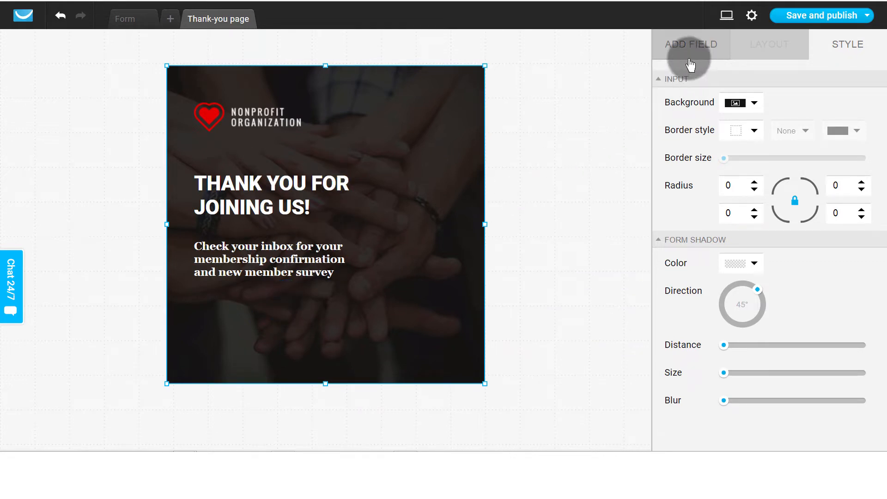
Add a Download element to the thank-you page below the inbox message and select it for styling.
{"action": "left_click", "coordinate": [688, 41]}
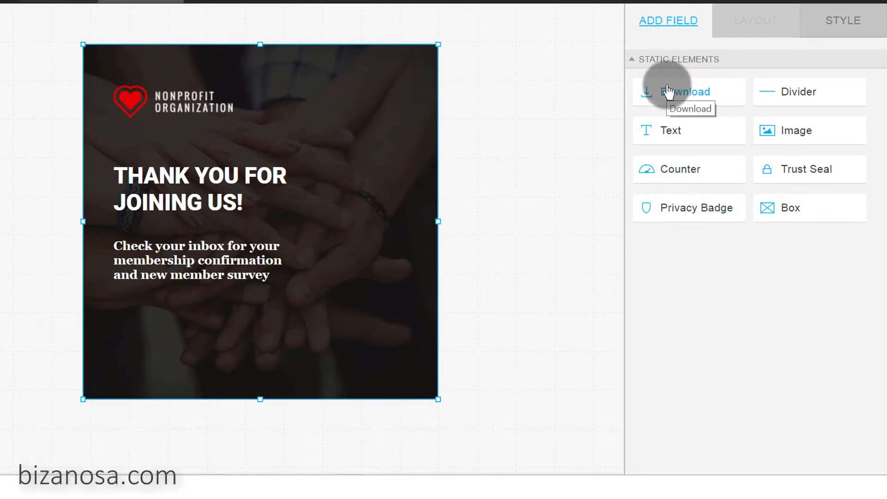
{"action": "left_click_drag", "start_coordinate": [669, 86], "coordinate": [198, 340]}
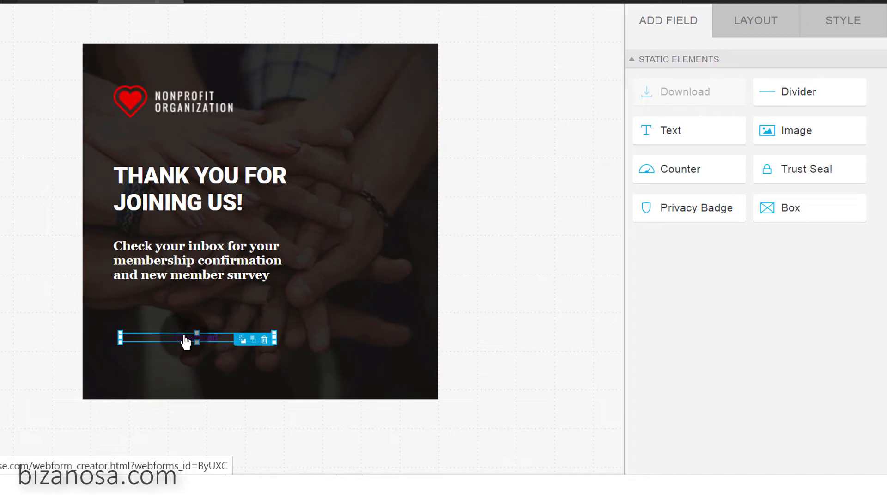
{"action": "double_click", "coordinate": [186, 343]}
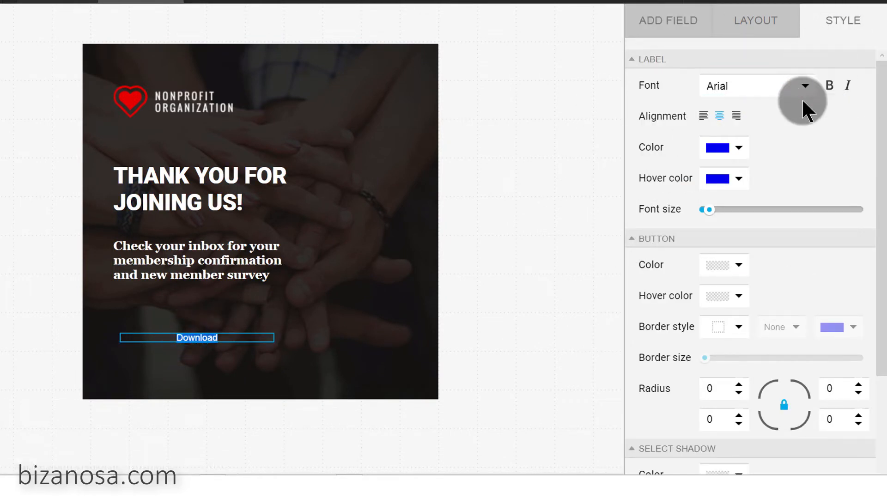
Set the Download label's colour to #D0D0E5 and increase its font size to a large heading size.
{"action": "left_click", "coordinate": [739, 147]}
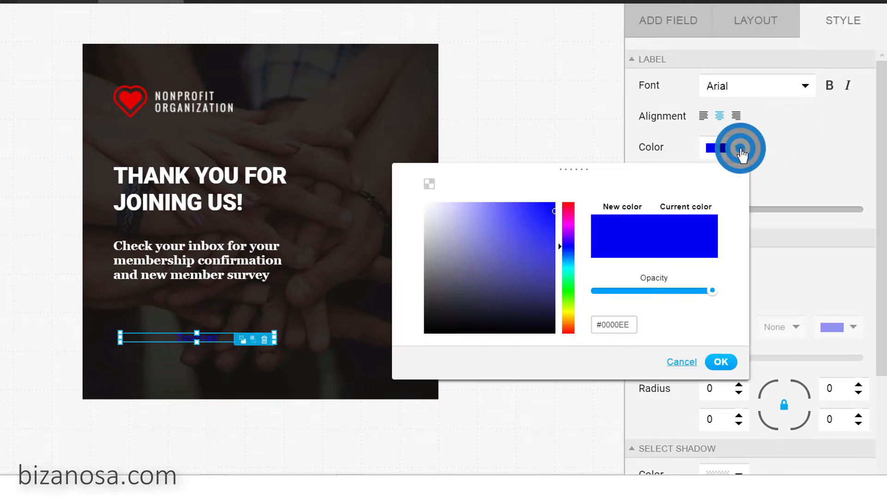
{"action": "left_click", "coordinate": [436, 216]}
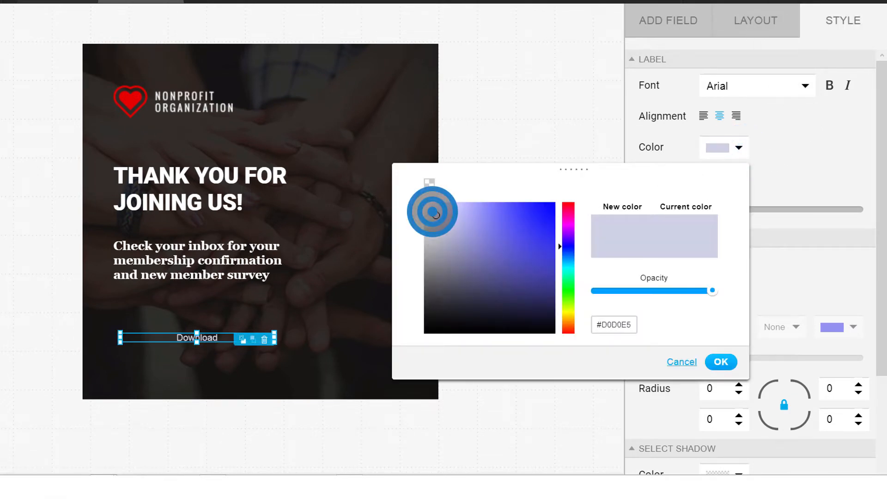
{"action": "left_click", "coordinate": [722, 362]}
{"action": "left_click", "coordinate": [718, 179]}
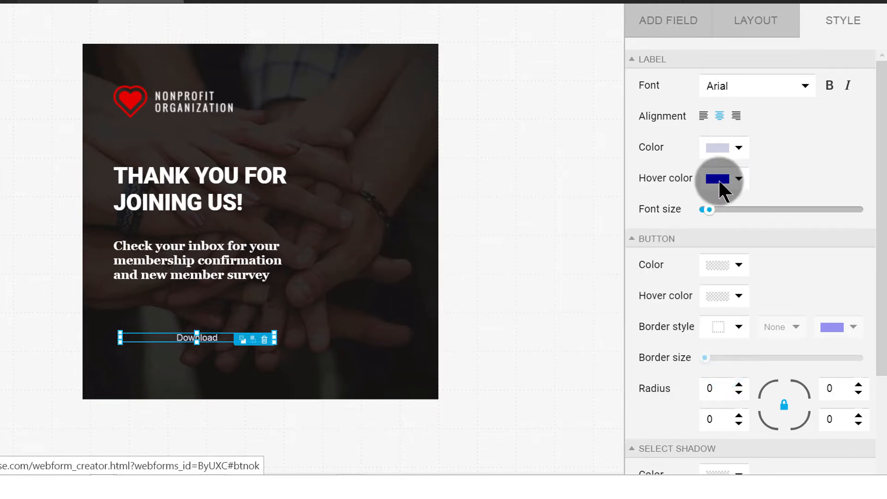
{"action": "mouse_move", "coordinate": [735, 209]}
{"action": "left_mouse_down"}
{"action": "mouse_move", "coordinate": [725, 209]}
{"action": "mouse_move", "coordinate": [735, 210]}
{"action": "left_mouse_up"}
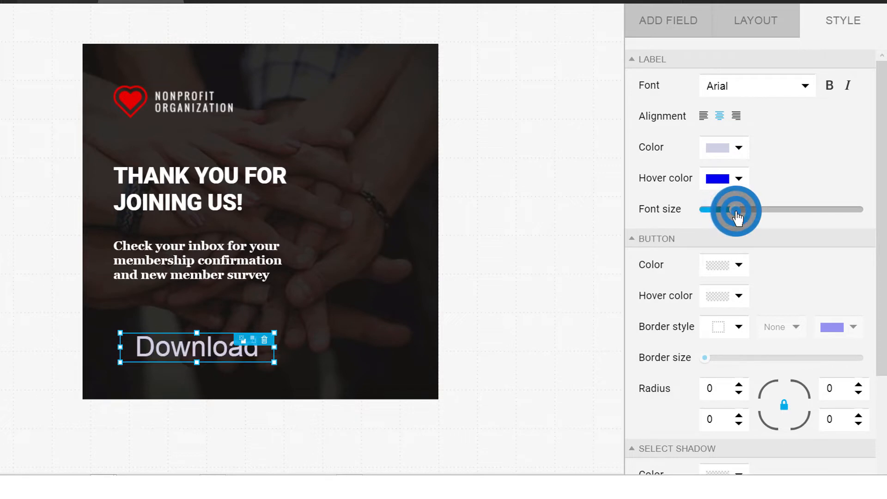
{"action": "left_click", "coordinate": [744, 210]}
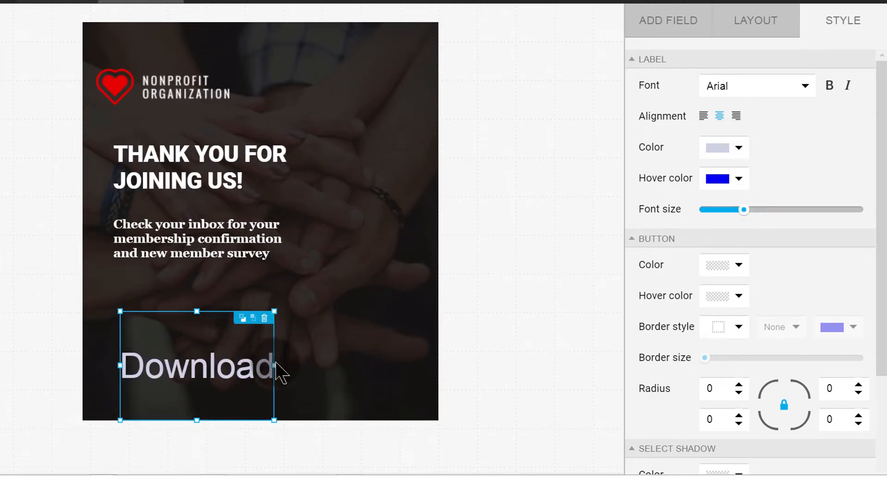
Widen the Download element so it is well wider than its label, and shift it slightly left under the message.
{"action": "left_click_drag", "start_coordinate": [278, 367], "coordinate": [332, 377]}
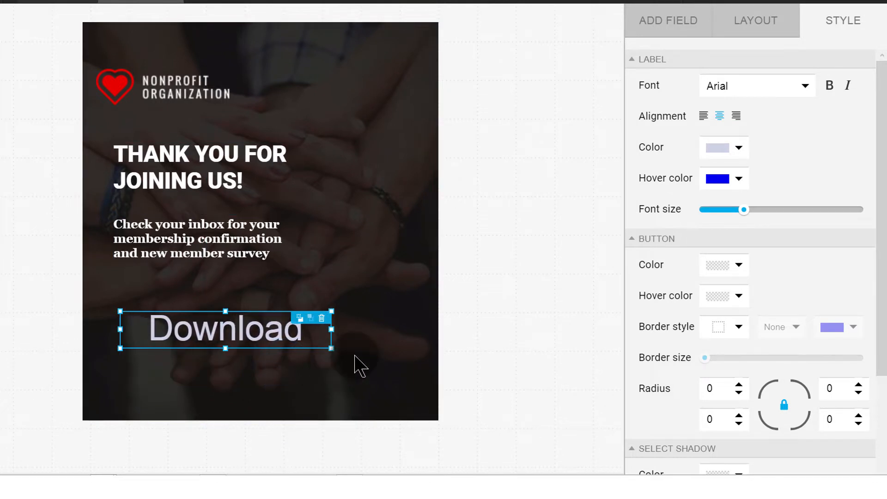
{"action": "left_click_drag", "start_coordinate": [239, 345], "coordinate": [214, 344]}
{"action": "left_click", "coordinate": [390, 321]}
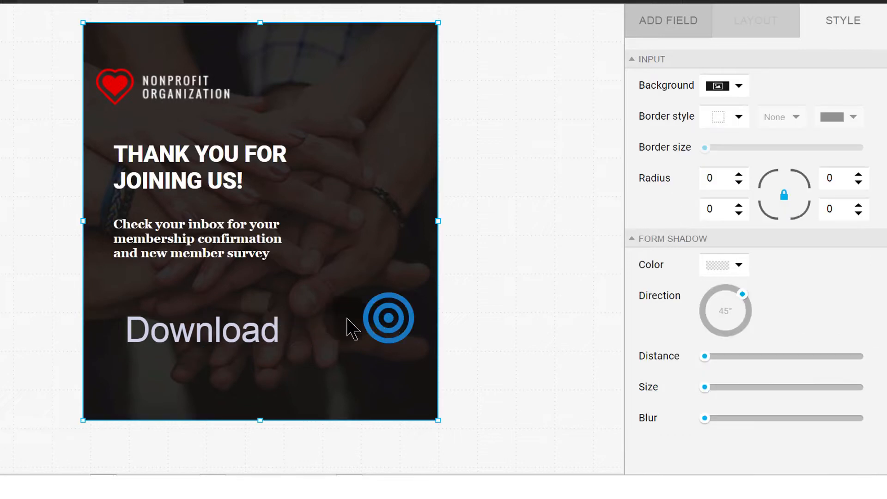
{"action": "left_click", "coordinate": [222, 336]}
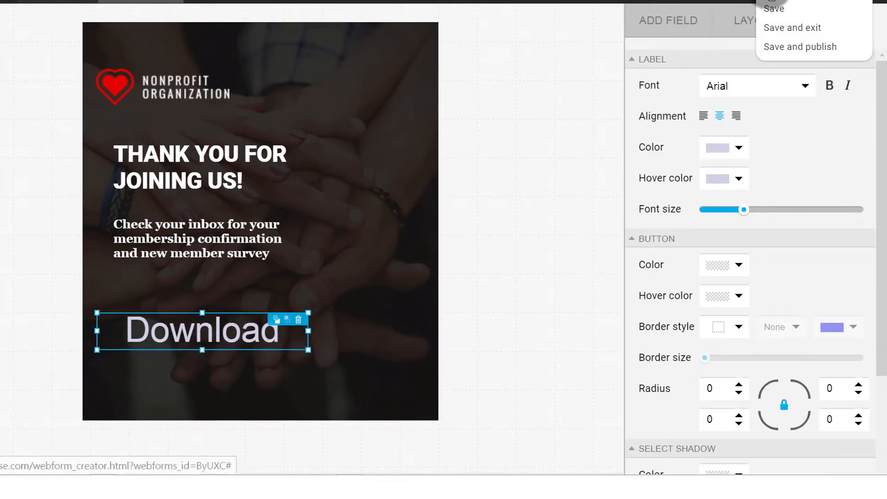
{"action": "left_click", "coordinate": [752, 31]}
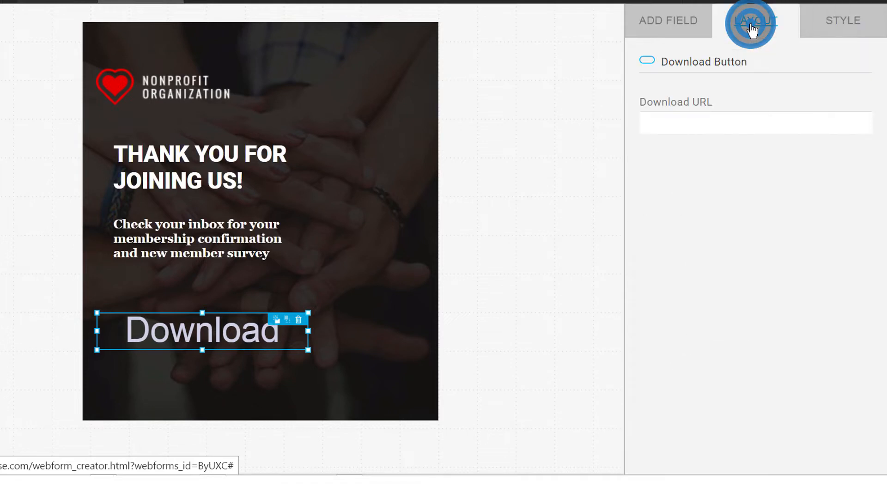
{"action": "left_click", "coordinate": [708, 123]}
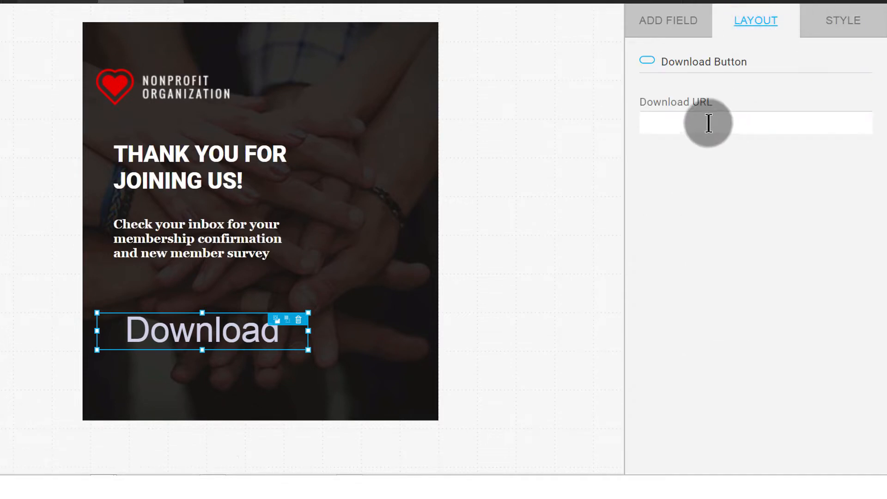
{"action": "left_click", "coordinate": [683, 119]}
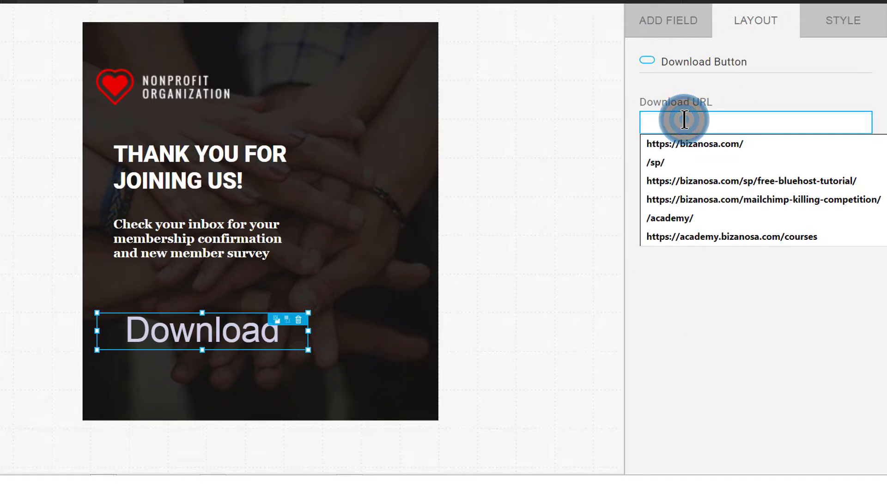
{"action": "left_click", "coordinate": [687, 147]}
{"action": "left_click", "coordinate": [730, 193]}
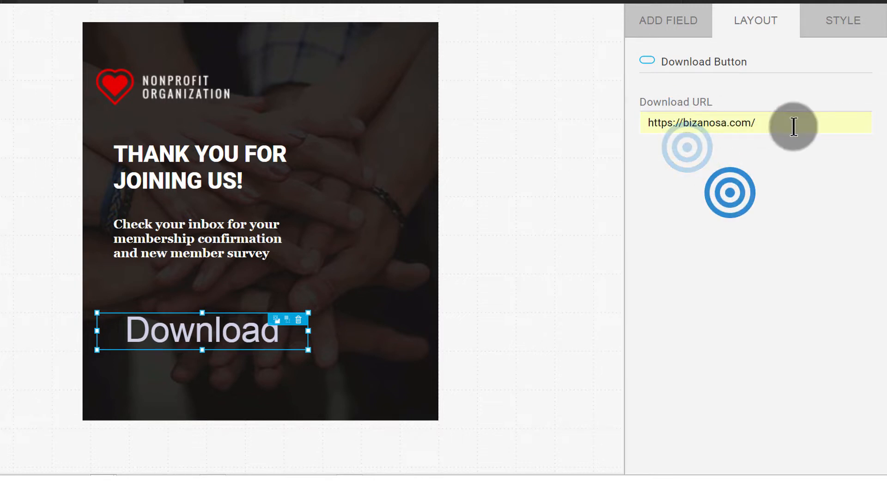
{"action": "left_click_drag", "start_coordinate": [768, 120], "coordinate": [610, 129]}
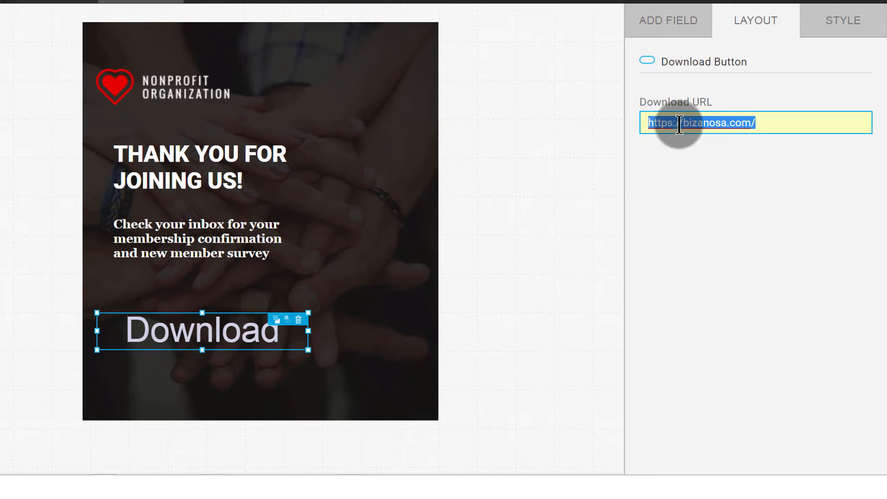
{"action": "left_click", "coordinate": [781, 123]}
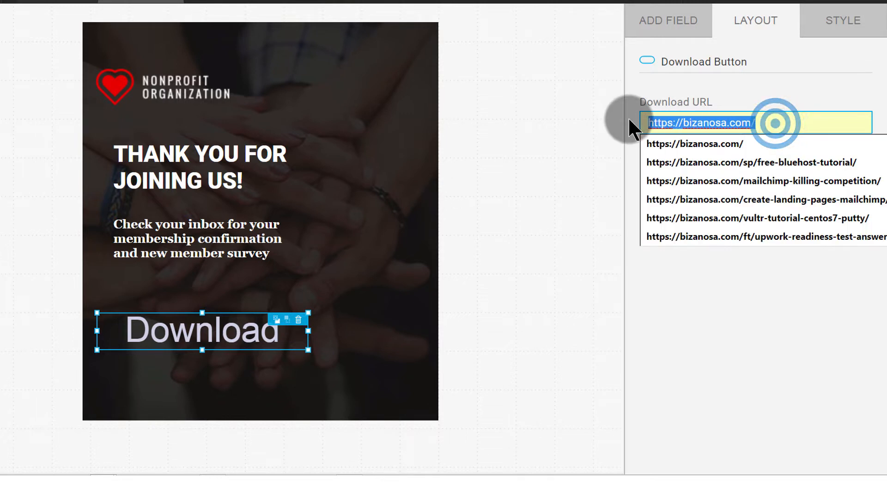
Close the download URL entry, deselect the Download element and save the form without publishing it.
{"action": "left_click", "coordinate": [636, 264]}
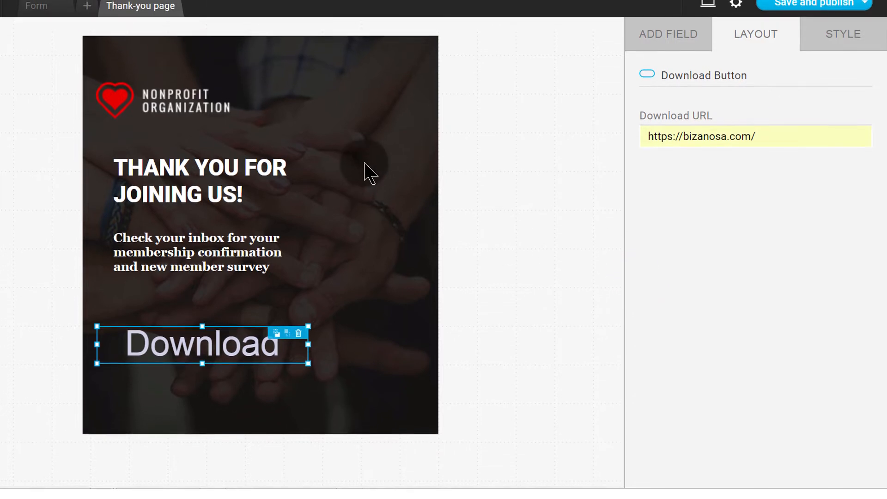
{"action": "left_click", "coordinate": [546, 257]}
{"action": "left_click", "coordinate": [865, 7]}
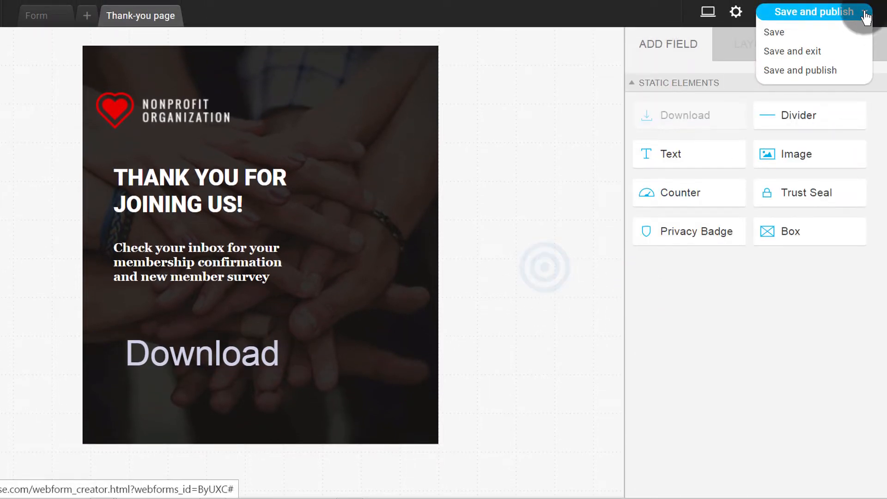
{"action": "left_click", "coordinate": [774, 32]}
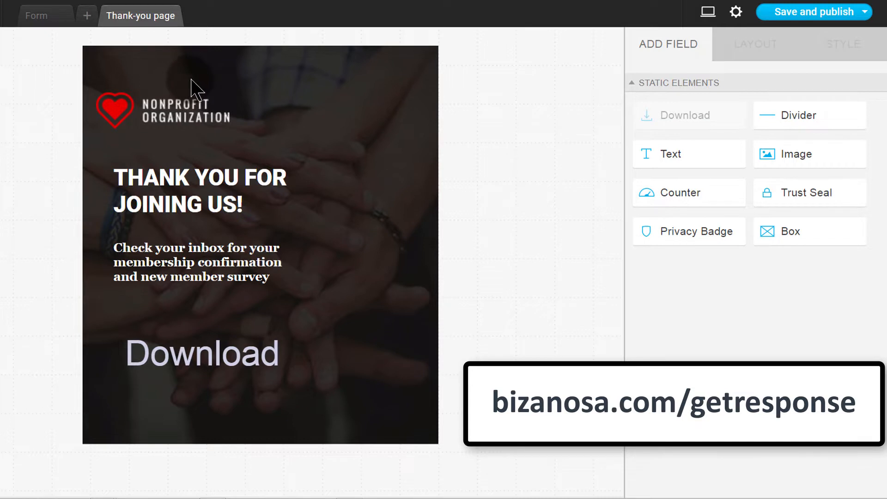
Open the form settings and look through the general, subscription, tracking and forwarding sections.
{"action": "left_click", "coordinate": [186, 361]}
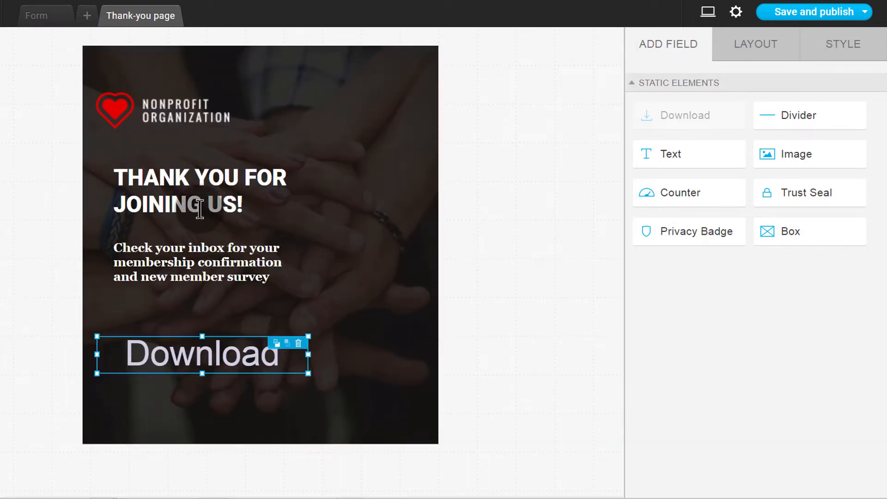
{"action": "left_click", "coordinate": [215, 206]}
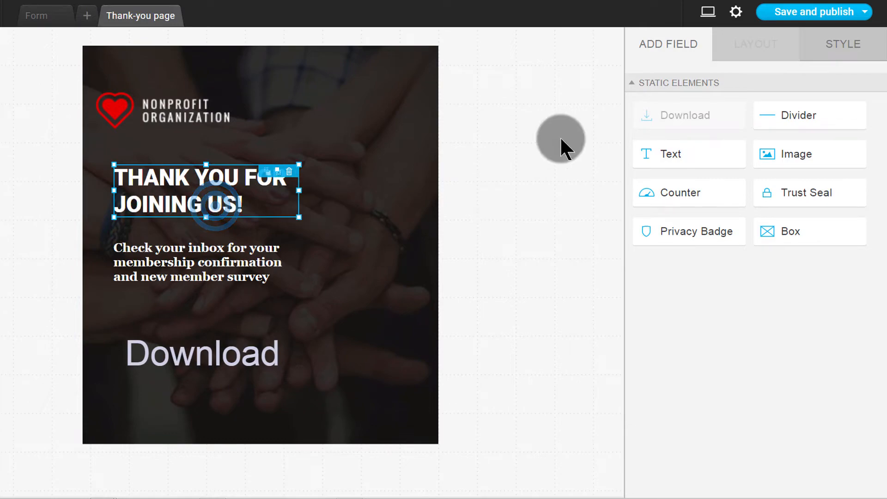
{"action": "left_click", "coordinate": [737, 13]}
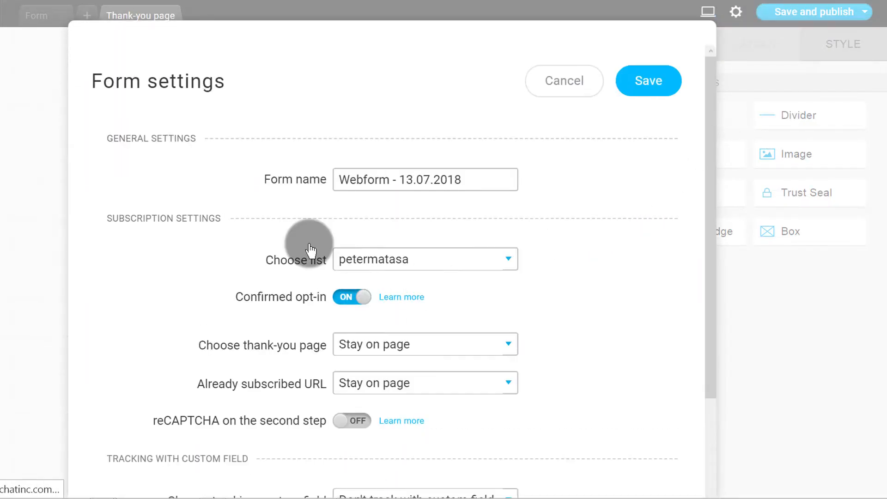
{"action": "scroll", "coordinate": [564, 228], "scroll_direction": "down", "scroll_amount": 4}
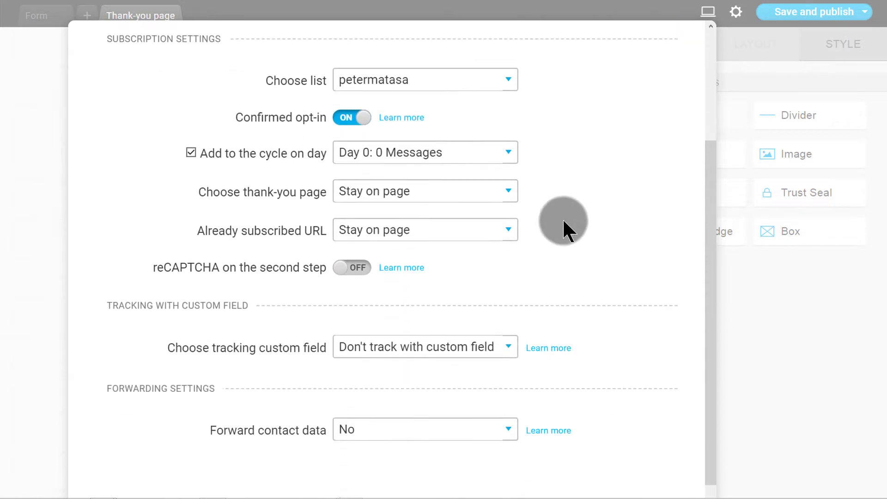
{"action": "scroll", "coordinate": [416, 211], "scroll_direction": "down", "scroll_amount": 1}
{"action": "scroll", "coordinate": [498, 182], "scroll_direction": "up", "scroll_amount": 4}
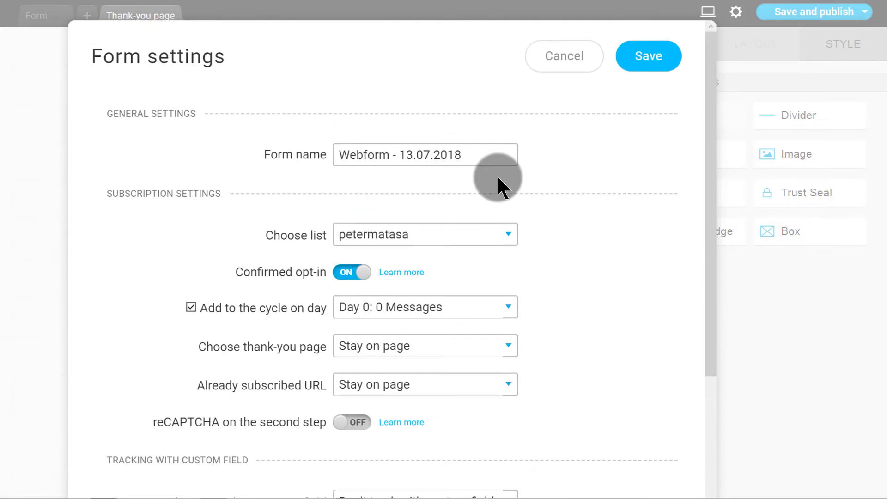
{"action": "scroll", "coordinate": [417, 193], "scroll_direction": "down", "scroll_amount": 2}
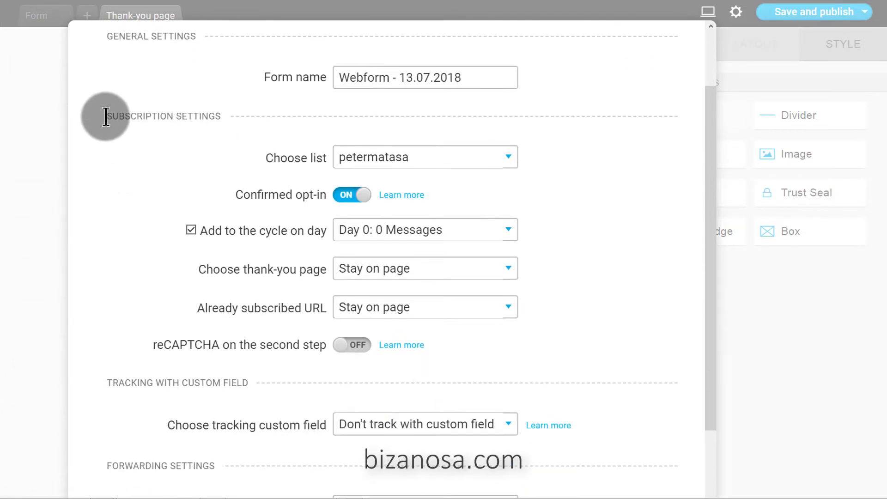
{"action": "left_click_drag", "start_coordinate": [109, 114], "coordinate": [222, 119]}
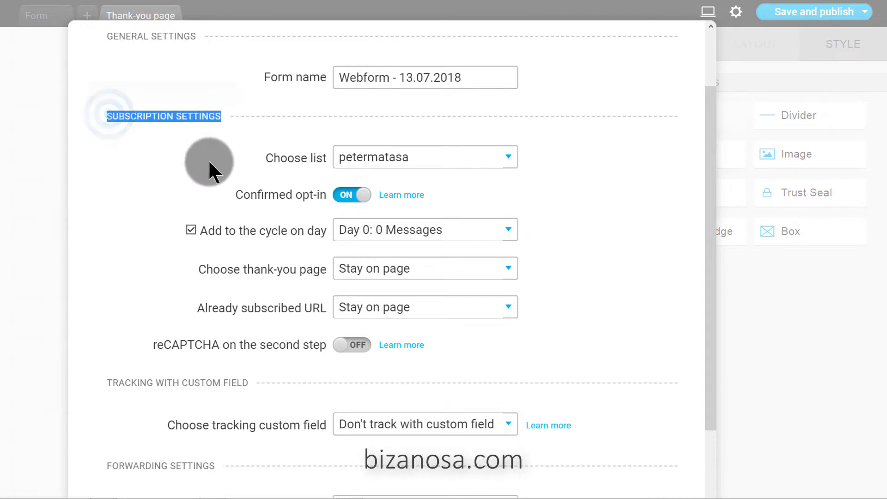
{"action": "scroll", "coordinate": [206, 173], "scroll_direction": "down", "scroll_amount": 2}
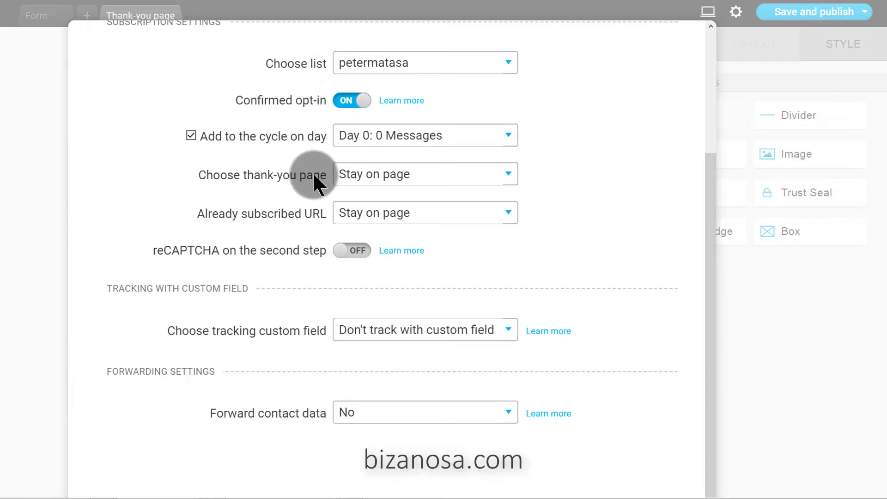
Set the thank-you page option to Default and choose Stay on page for the Already subscribed URL.
{"action": "left_click", "coordinate": [395, 180]}
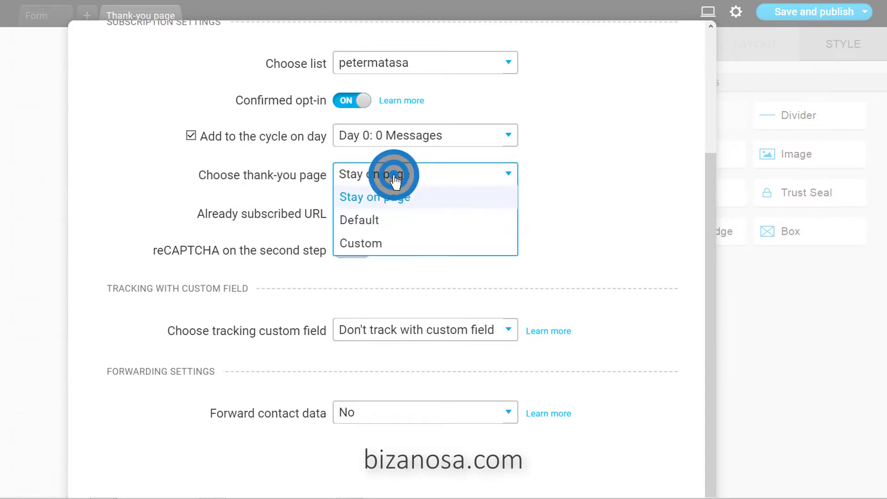
{"action": "left_click", "coordinate": [357, 222]}
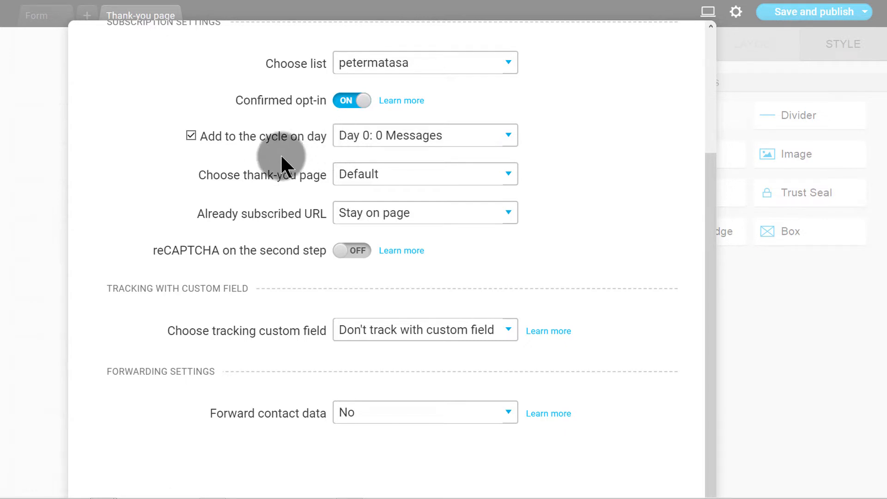
{"action": "left_click", "coordinate": [425, 222]}
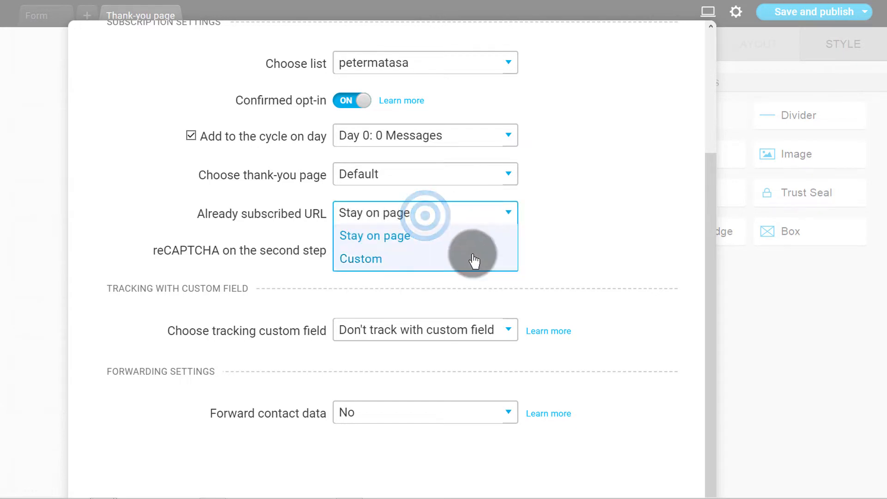
{"action": "left_click", "coordinate": [382, 237]}
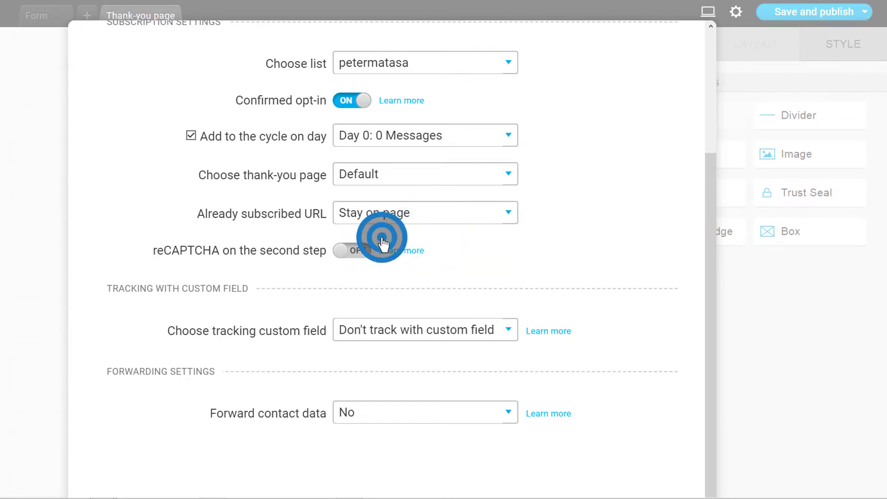
Switch the Already subscribed URL to Custom and place the cursor in its address field.
{"action": "left_click", "coordinate": [410, 225]}
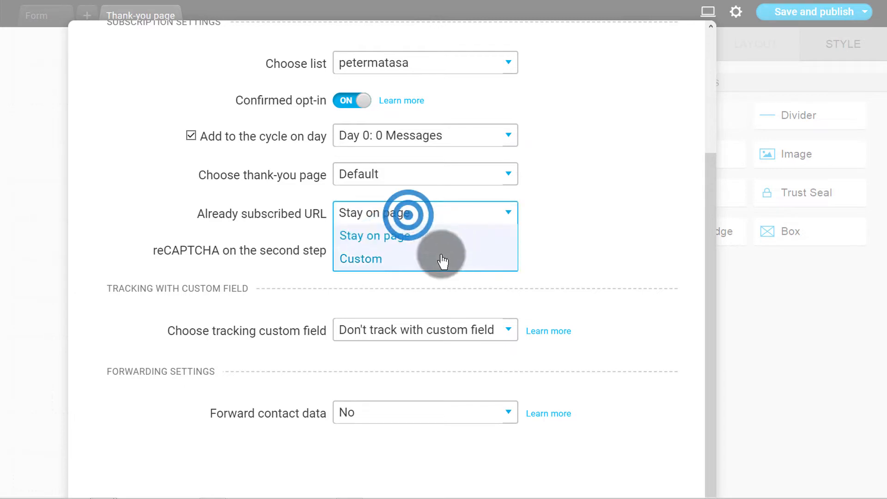
{"action": "left_click", "coordinate": [382, 258]}
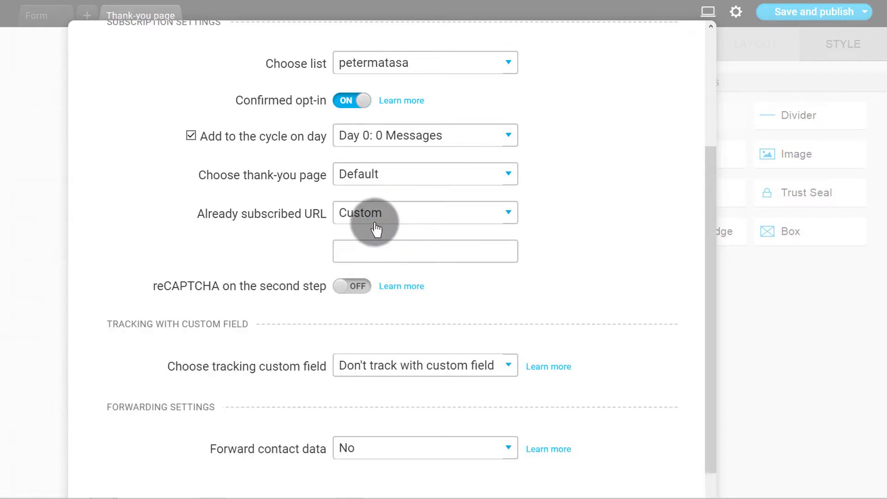
{"action": "left_click", "coordinate": [369, 246]}
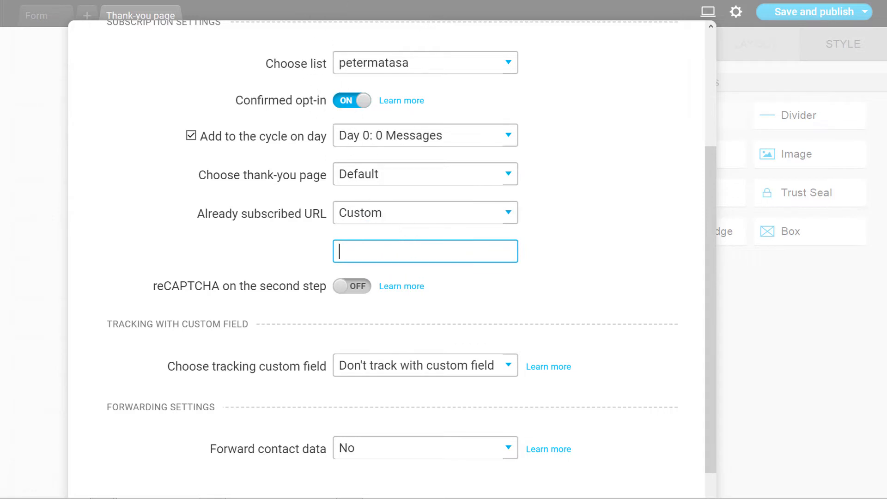
{"action": "right_click", "coordinate": [373, 253]}
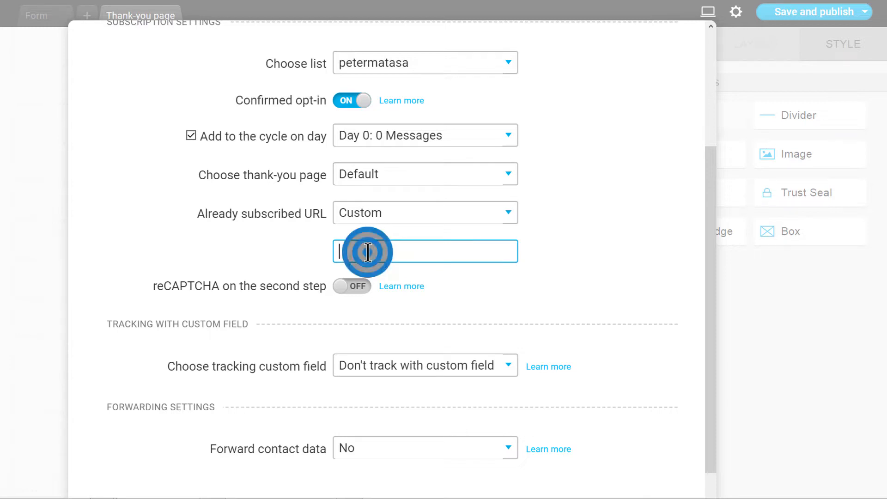
{"action": "left_click", "coordinate": [520, 300]}
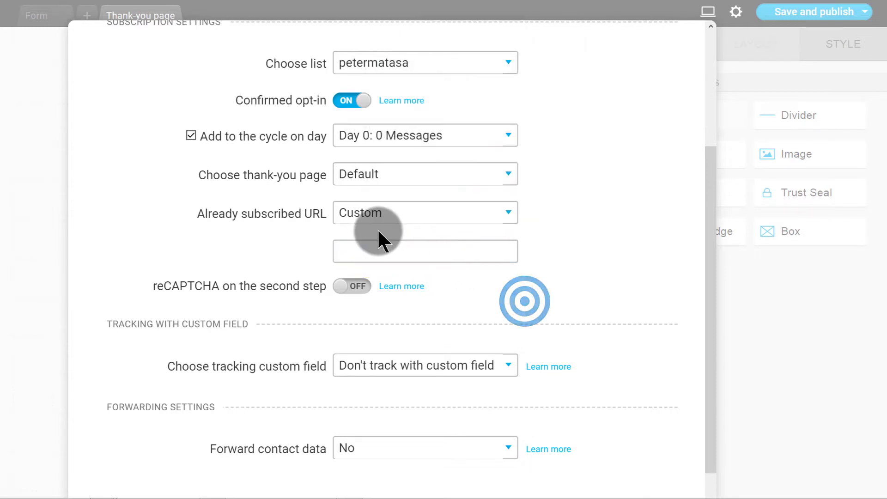
{"action": "left_click", "coordinate": [341, 250]}
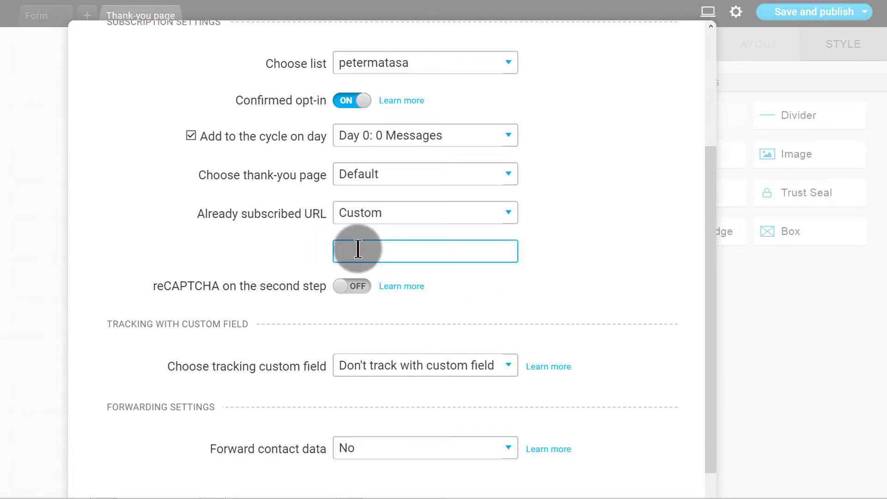
{"action": "left_click", "coordinate": [382, 261]}
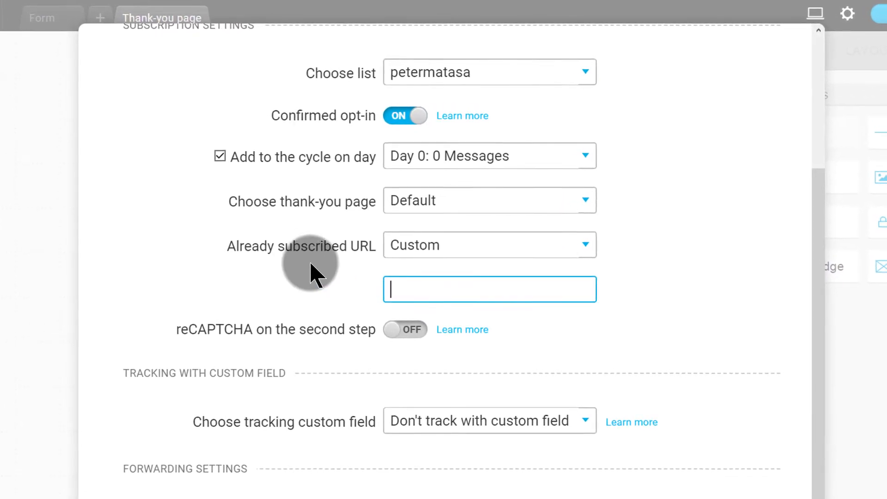
Switch the thank-you page option to Custom and try out the custom address fields without entering a URL.
{"action": "left_click", "coordinate": [439, 204]}
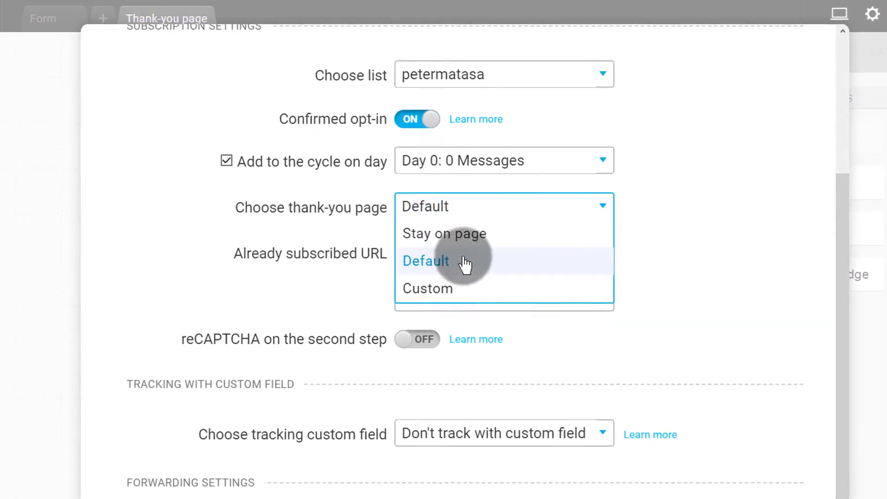
{"action": "left_click", "coordinate": [446, 288]}
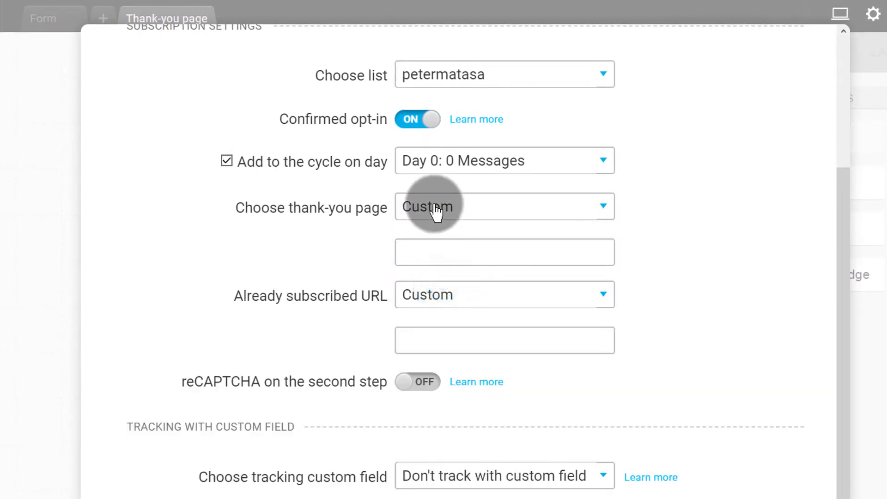
{"action": "right_click", "coordinate": [435, 248]}
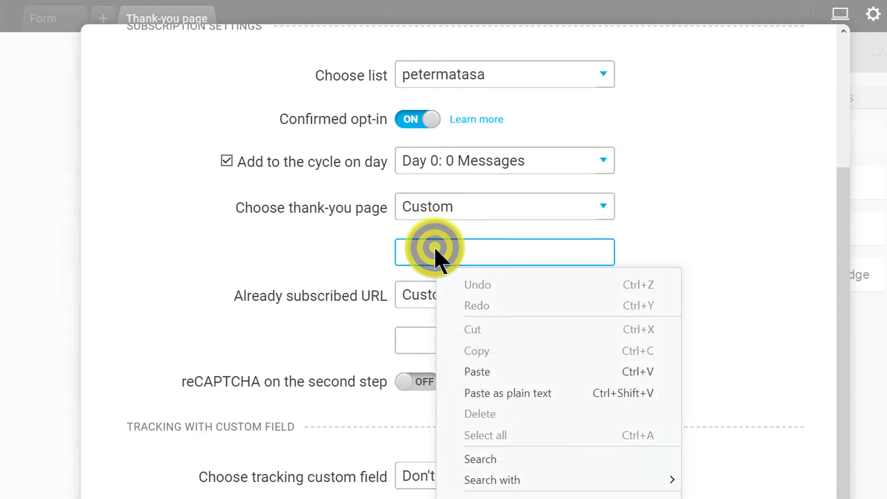
{"action": "left_click", "coordinate": [417, 251]}
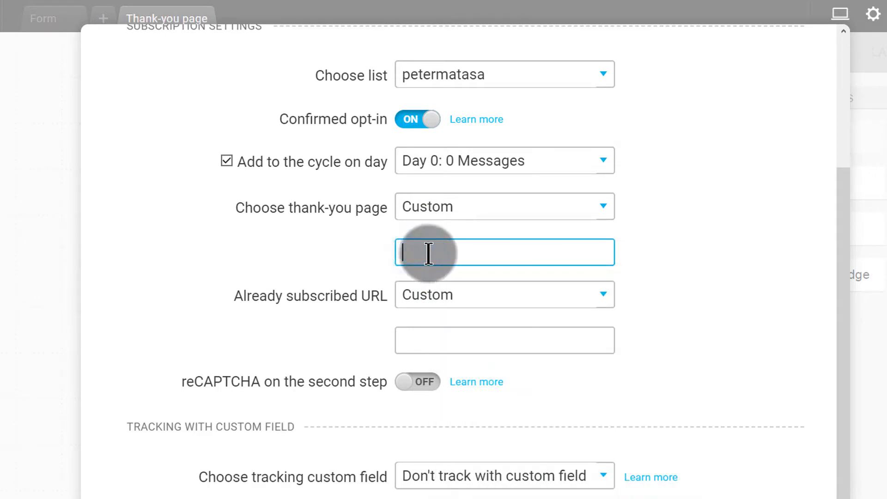
{"action": "right_click", "coordinate": [424, 248]}
{"action": "left_click", "coordinate": [349, 250]}
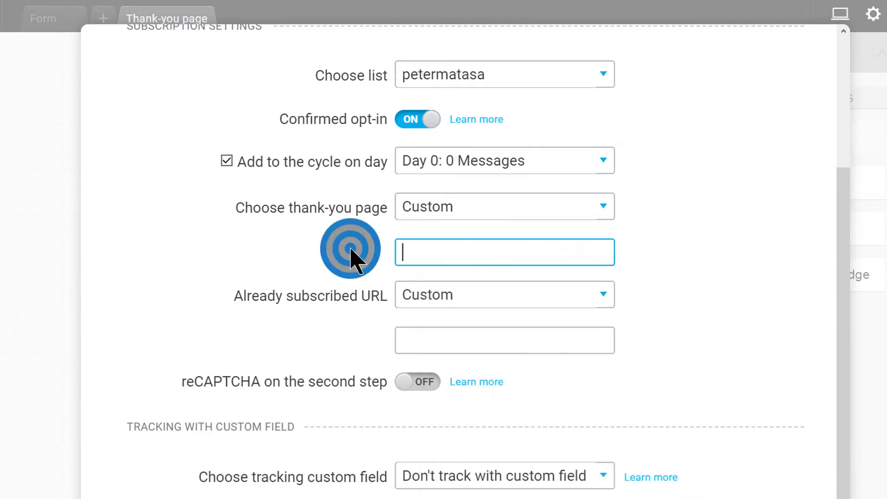
{"action": "left_click", "coordinate": [432, 251]}
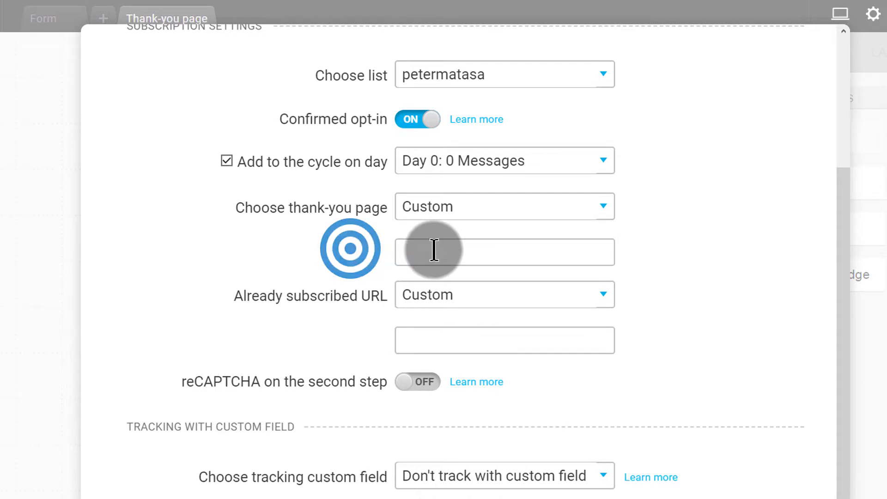
{"action": "left_click", "coordinate": [450, 337]}
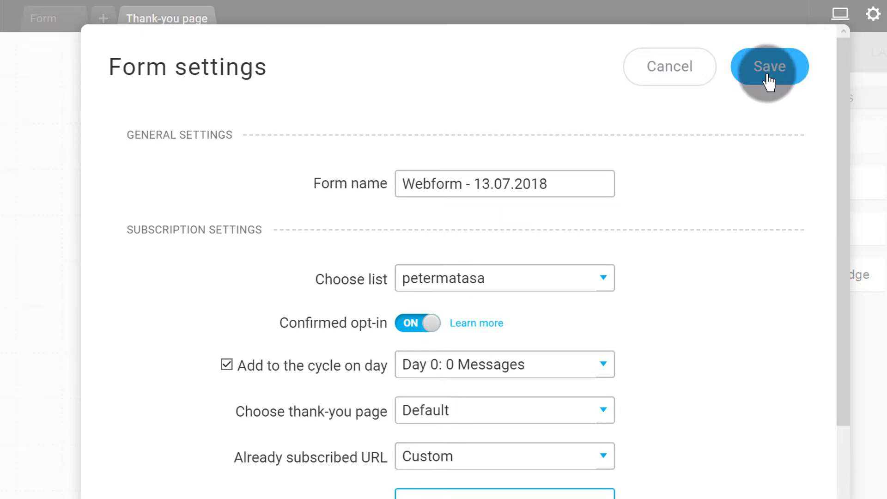
Return the Already subscribed URL to Stay on page, save the form settings and select the thank-you page background.
{"action": "left_click", "coordinate": [777, 77]}
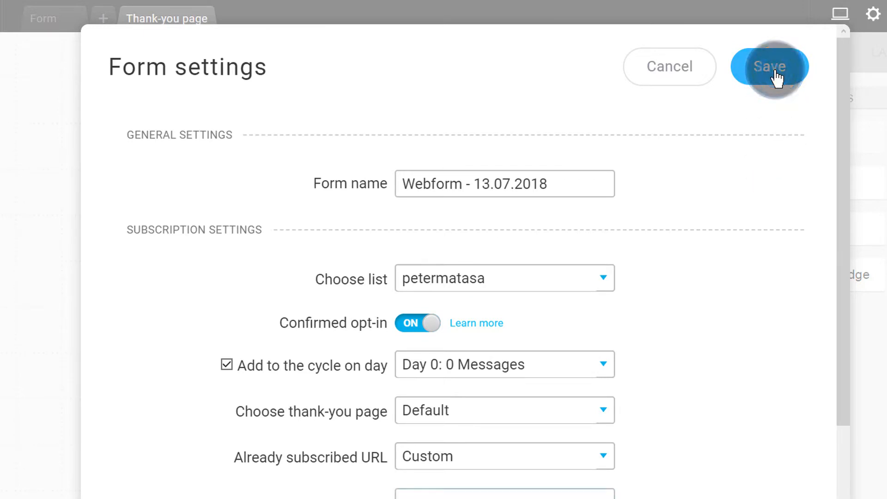
{"action": "scroll", "coordinate": [736, 188], "scroll_direction": "down", "scroll_amount": 3}
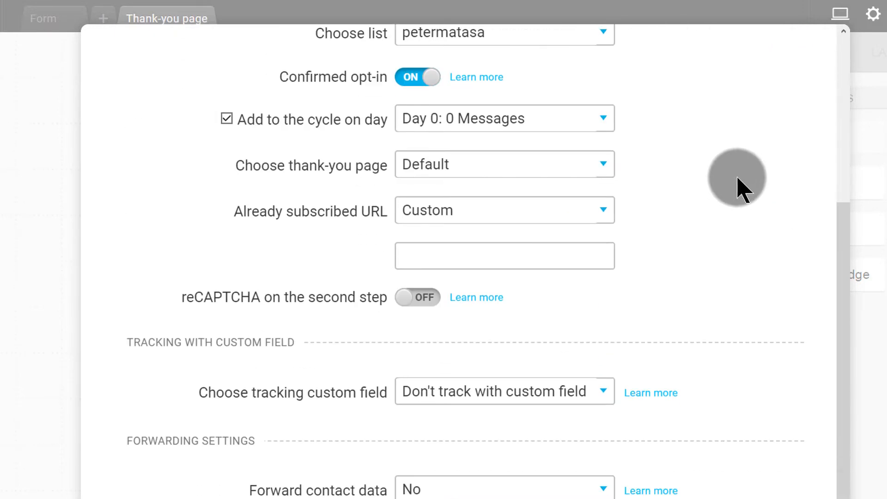
{"action": "scroll", "coordinate": [673, 267], "scroll_direction": "down", "scroll_amount": 5}
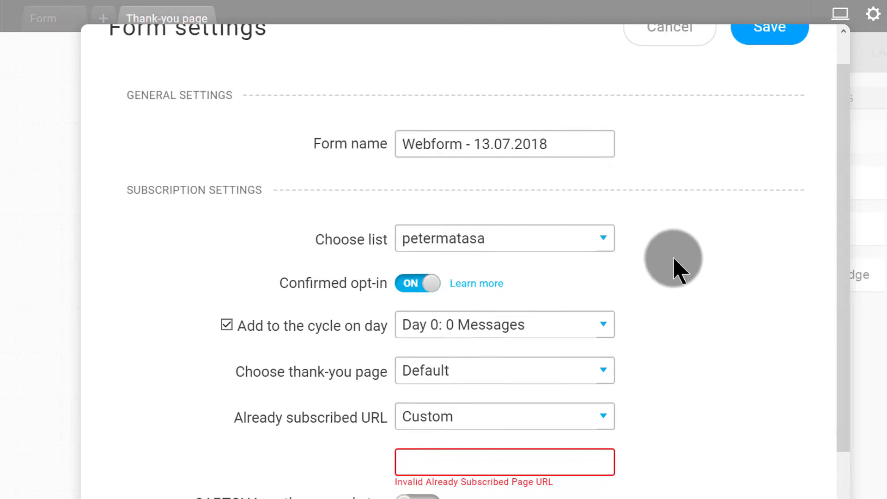
{"action": "left_click", "coordinate": [510, 210]}
{"action": "left_click", "coordinate": [453, 238]}
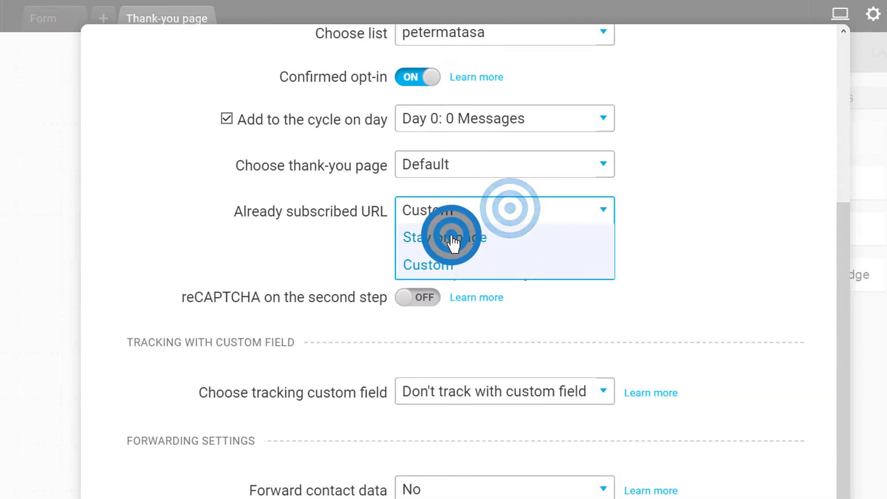
{"action": "scroll", "coordinate": [717, 204], "scroll_direction": "up", "scroll_amount": 5}
{"action": "left_click", "coordinate": [779, 68]}
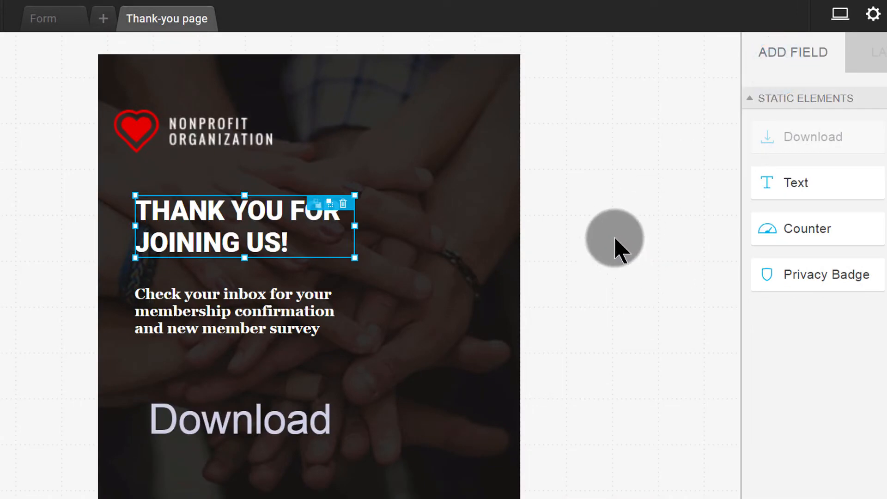
{"action": "left_click", "coordinate": [466, 361]}
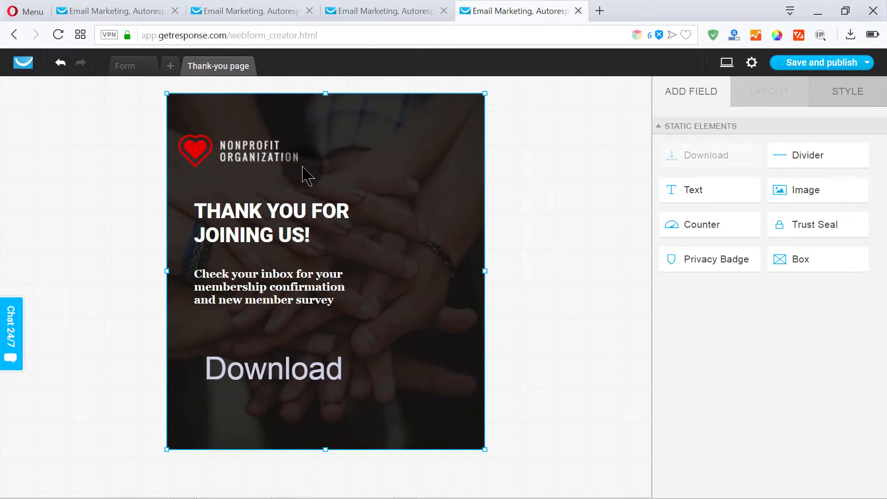
Close both open form editors, go to Landing pages and start creating a new landing page.
{"action": "left_click", "coordinate": [578, 11]}
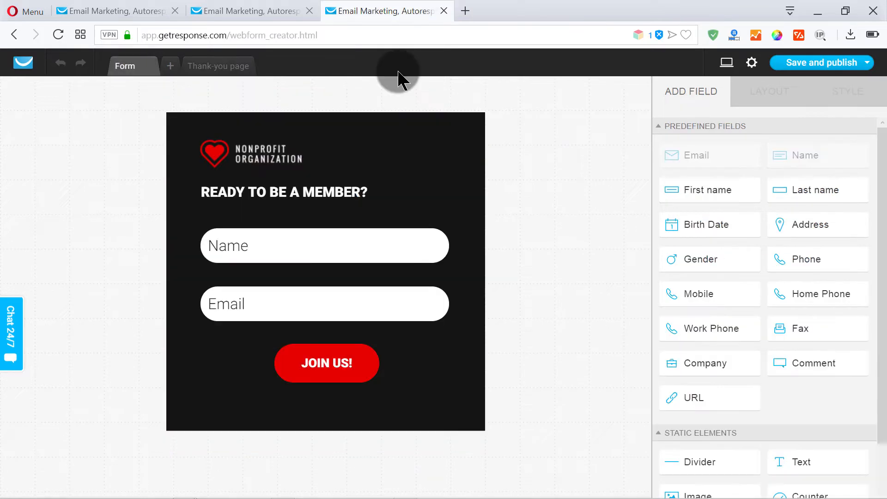
{"action": "left_click", "coordinate": [443, 14]}
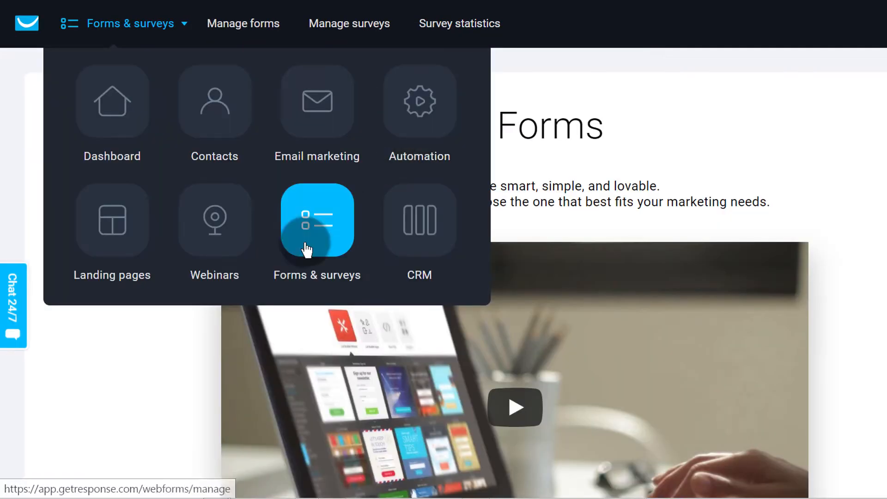
{"action": "left_click", "coordinate": [105, 228]}
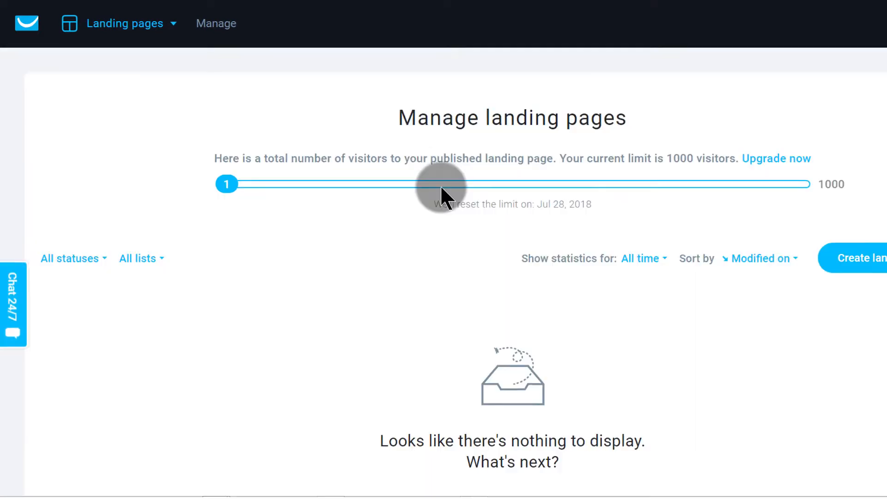
{"action": "scroll", "coordinate": [430, 160], "scroll_direction": "down", "scroll_amount": 4}
{"action": "scroll", "coordinate": [428, 140], "scroll_direction": "up", "scroll_amount": 4}
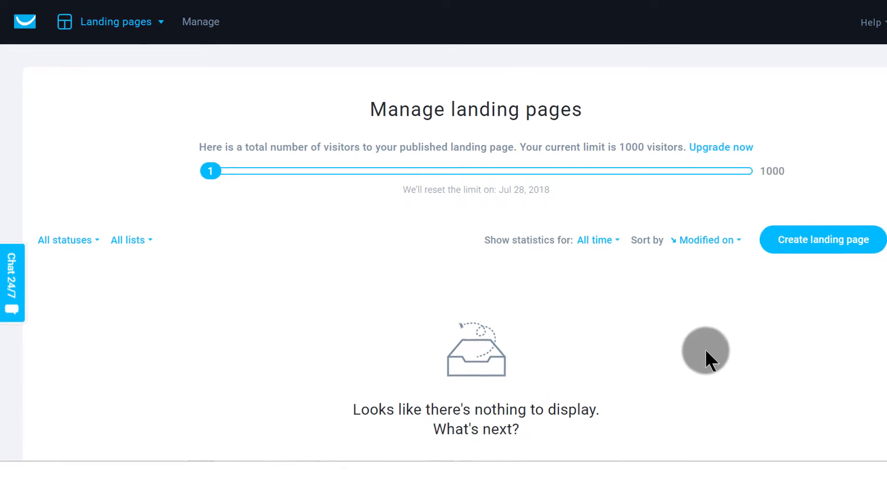
{"action": "left_click", "coordinate": [816, 242]}
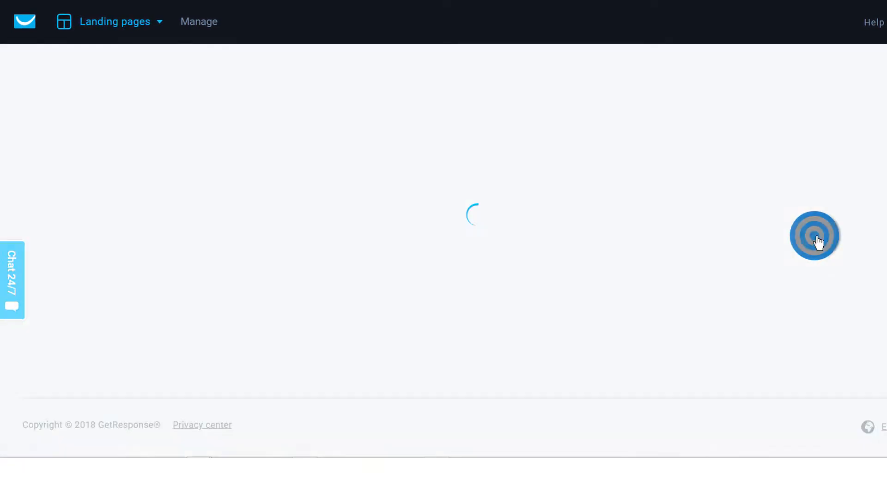
Look through the template categories and the ready-made landing page designs under All templates.
{"action": "scroll", "coordinate": [266, 212], "scroll_direction": "down", "scroll_amount": 7}
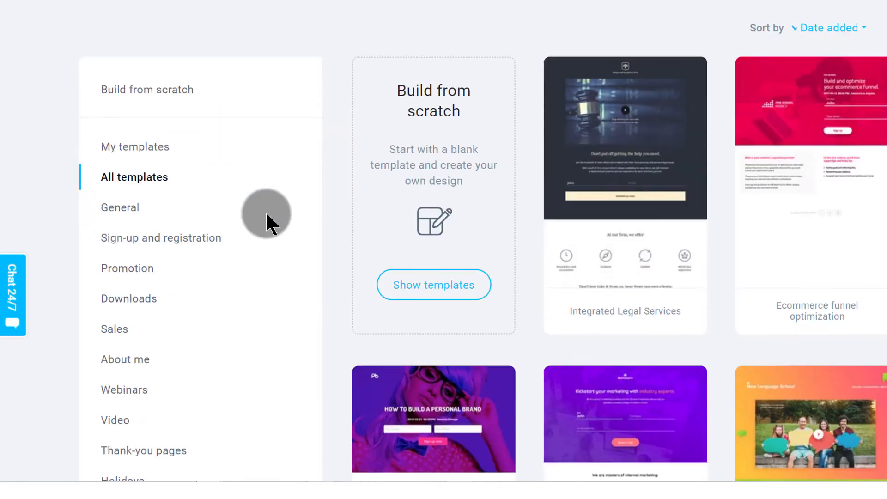
{"action": "scroll", "coordinate": [248, 189], "scroll_direction": "up", "scroll_amount": 7}
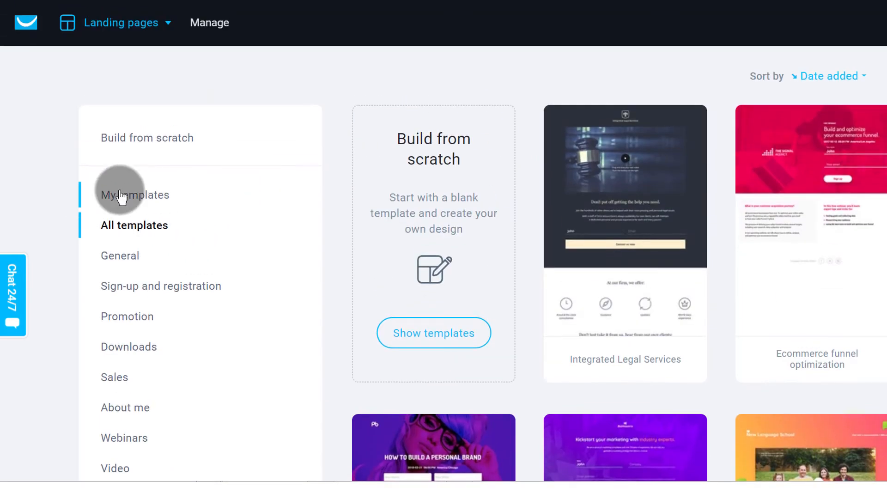
{"action": "scroll", "coordinate": [199, 231], "scroll_direction": "down", "scroll_amount": 3}
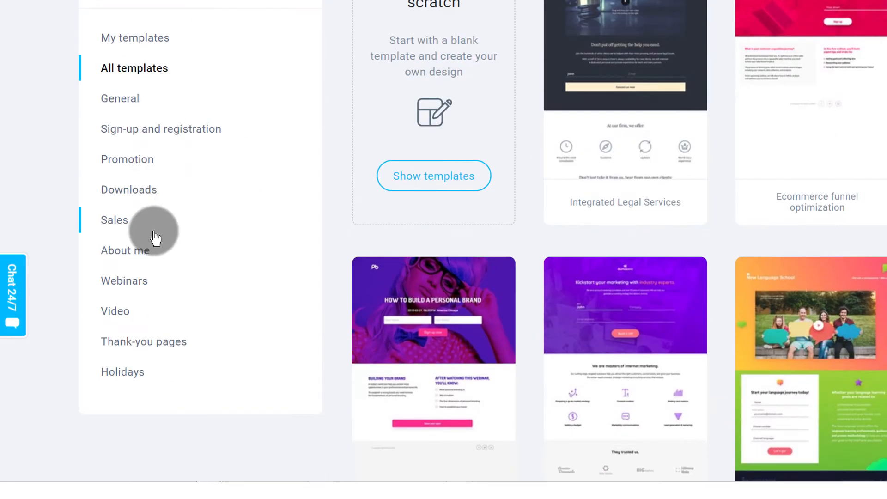
{"action": "scroll", "coordinate": [154, 240], "scroll_direction": "down", "scroll_amount": 5}
{"action": "mouse_move", "coordinate": [443, 104]}
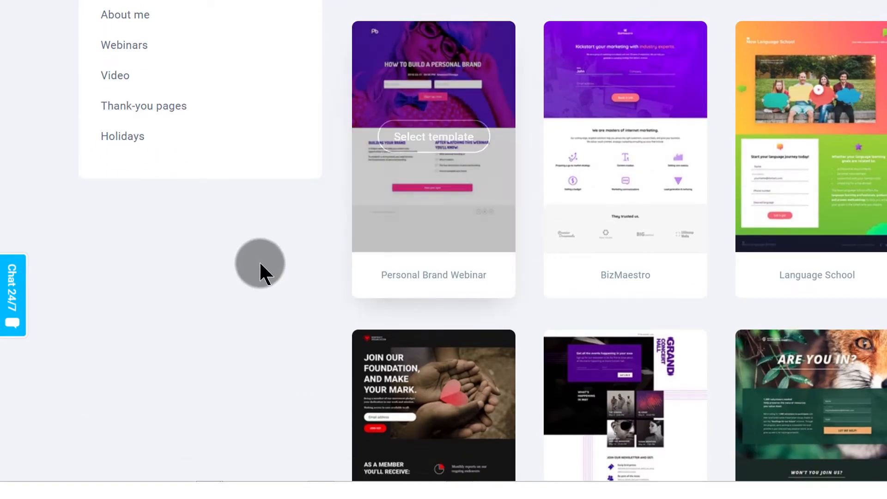
{"action": "scroll", "coordinate": [212, 160], "scroll_direction": "up", "scroll_amount": 9}
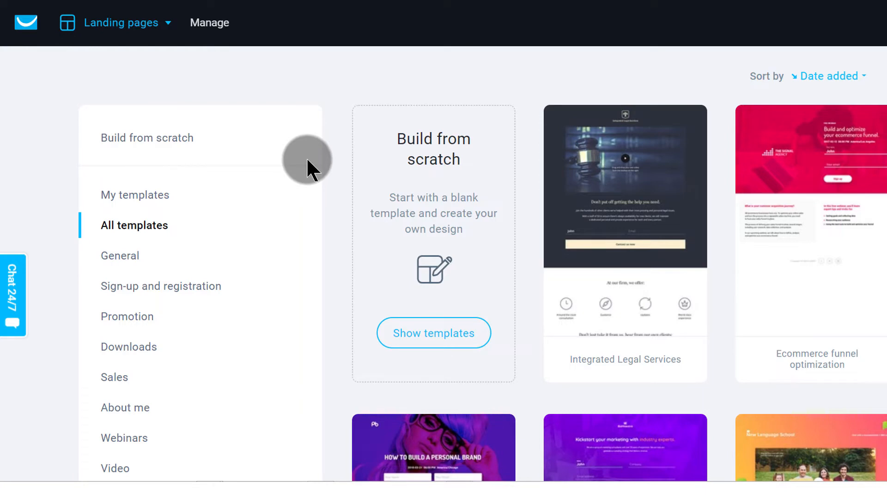
{"action": "scroll", "coordinate": [307, 161], "scroll_direction": "down", "scroll_amount": 8}
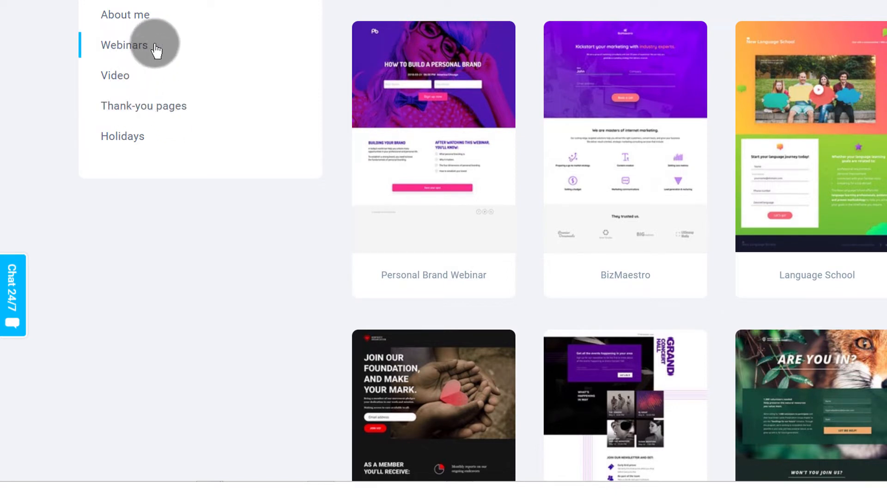
{"action": "scroll", "coordinate": [396, 148], "scroll_direction": "up", "scroll_amount": 8}
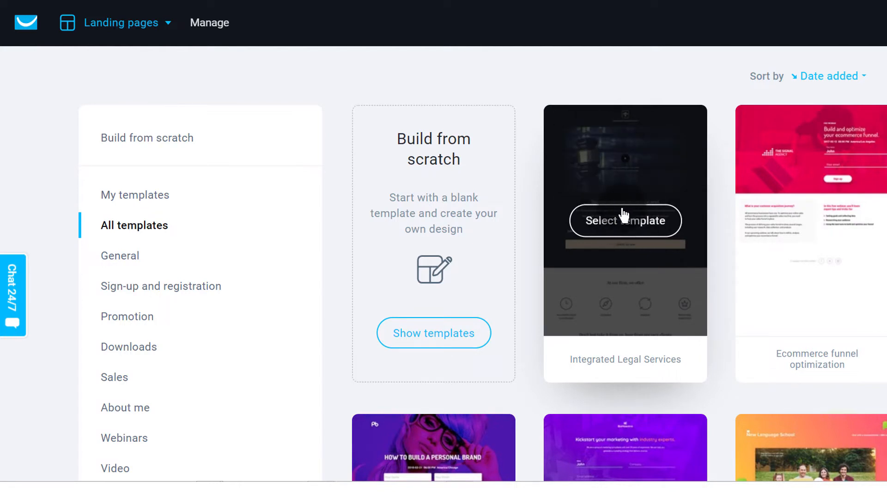
{"action": "scroll", "coordinate": [622, 190], "scroll_direction": "down", "scroll_amount": 3}
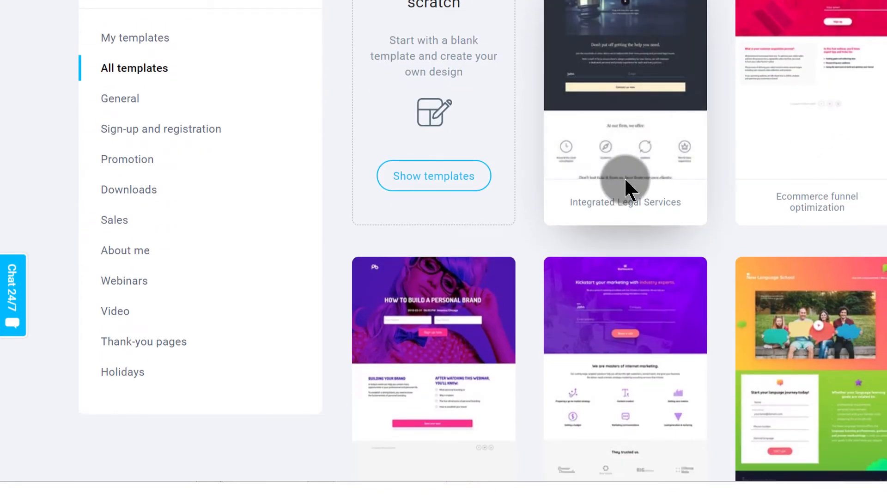
{"action": "scroll", "coordinate": [629, 180], "scroll_direction": "down", "scroll_amount": 3}
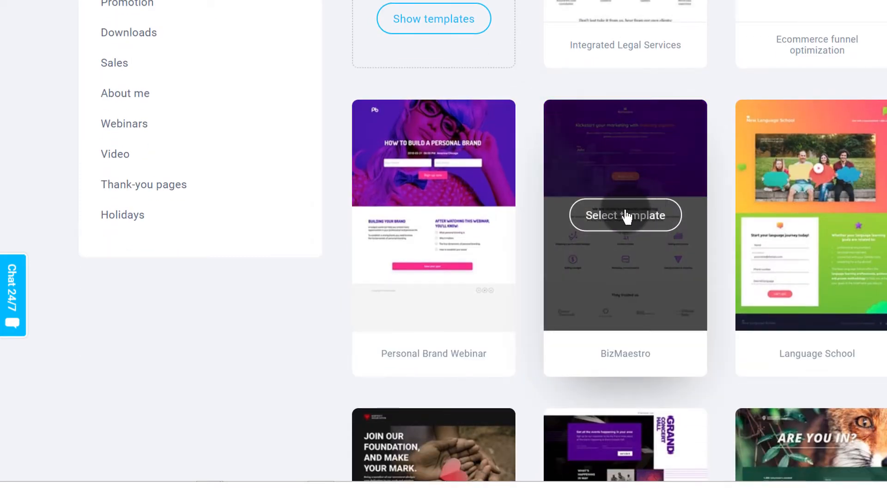
Preview ready-made templates including Ecommerce funnel optimization and BizMaestro, closing each preview without using the template.
{"action": "left_click", "coordinate": [626, 215]}
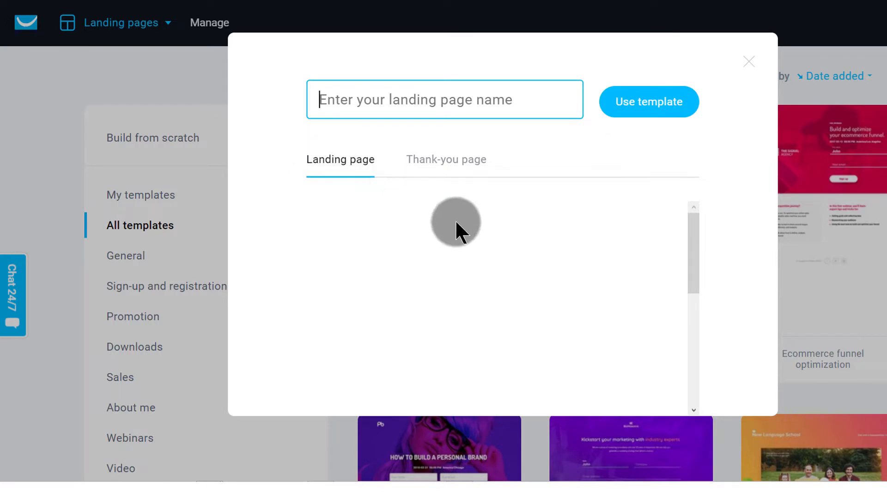
{"action": "left_click", "coordinate": [752, 60]}
{"action": "left_click", "coordinate": [801, 220]}
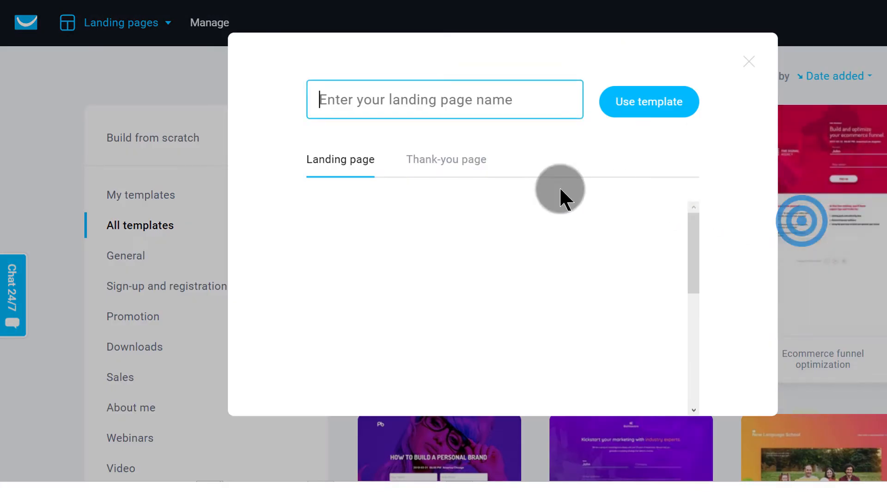
{"action": "left_click", "coordinate": [749, 61]}
{"action": "scroll", "coordinate": [650, 198], "scroll_direction": "down", "scroll_amount": 6}
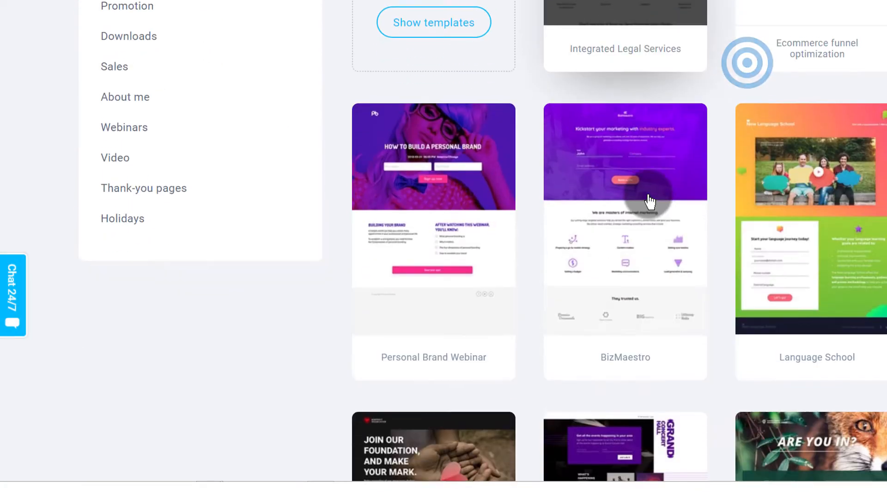
{"action": "left_click", "coordinate": [618, 219]}
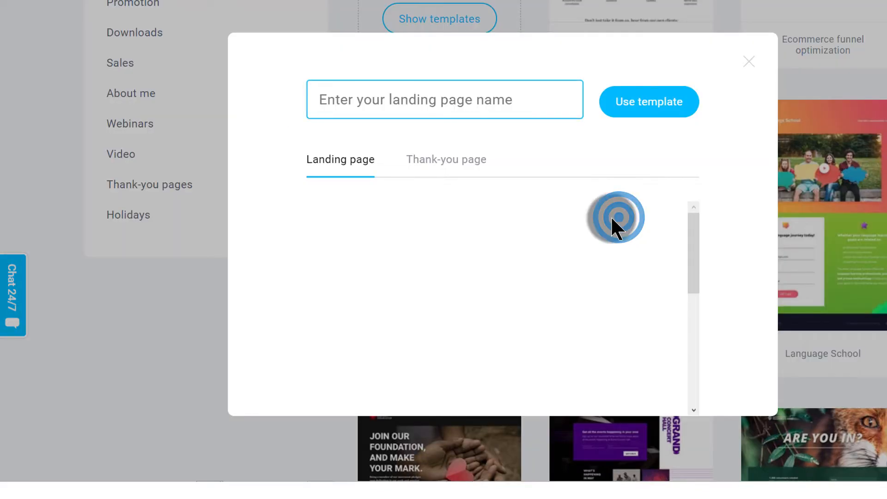
{"action": "left_click", "coordinate": [751, 62]}
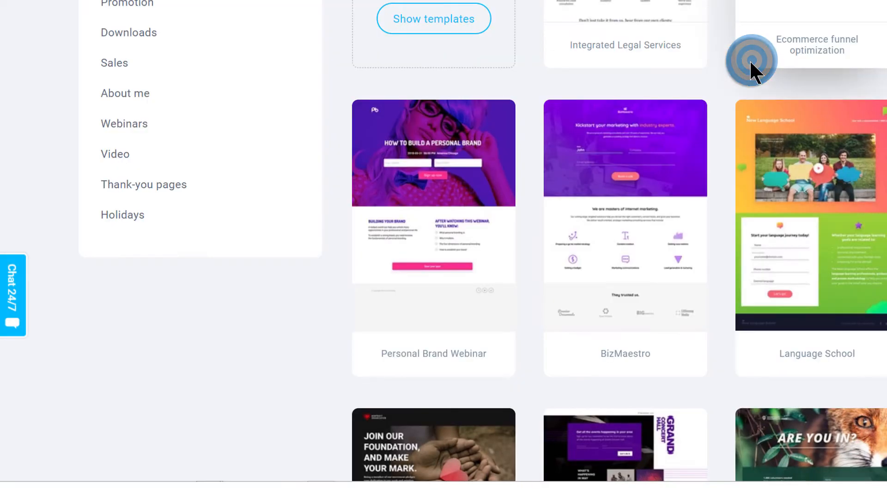
Show the Build from scratch templates, preview Plain Template 11 and close its preview.
{"action": "scroll", "coordinate": [750, 63], "scroll_direction": "up", "scroll_amount": 6}
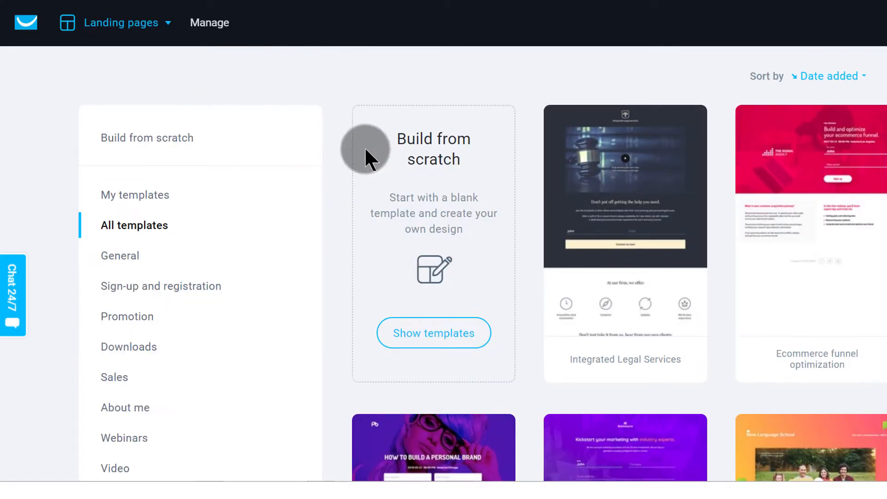
{"action": "left_click", "coordinate": [433, 341]}
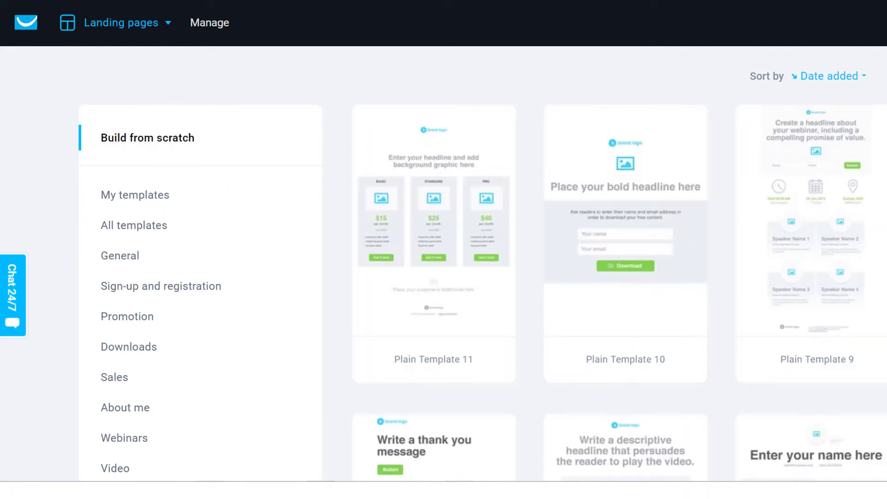
{"action": "mouse_move", "coordinate": [418, 250]}
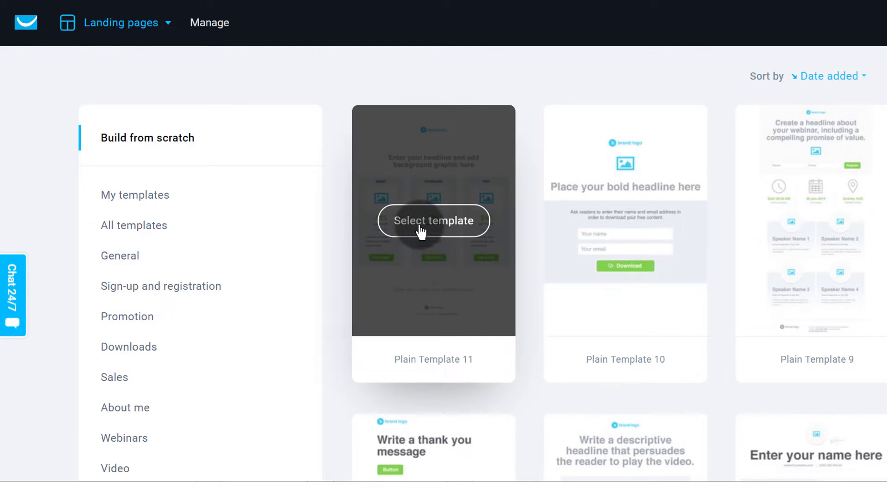
{"action": "left_click", "coordinate": [422, 221]}
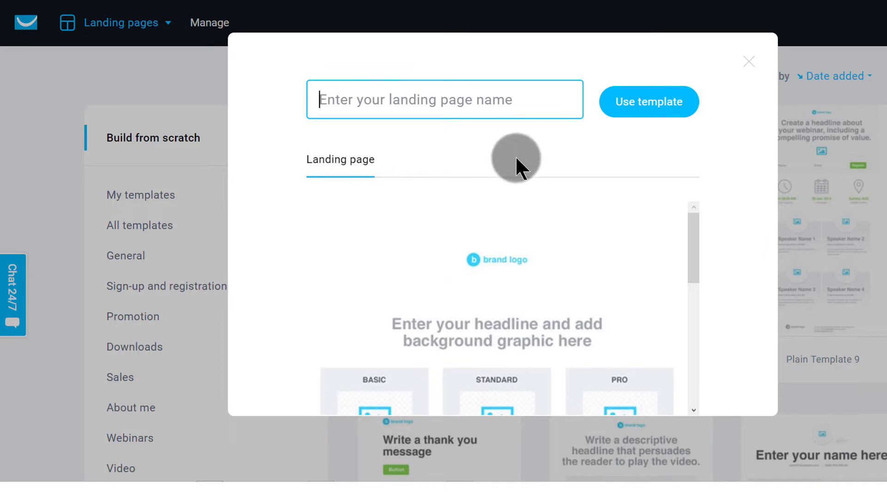
{"action": "left_click", "coordinate": [747, 64]}
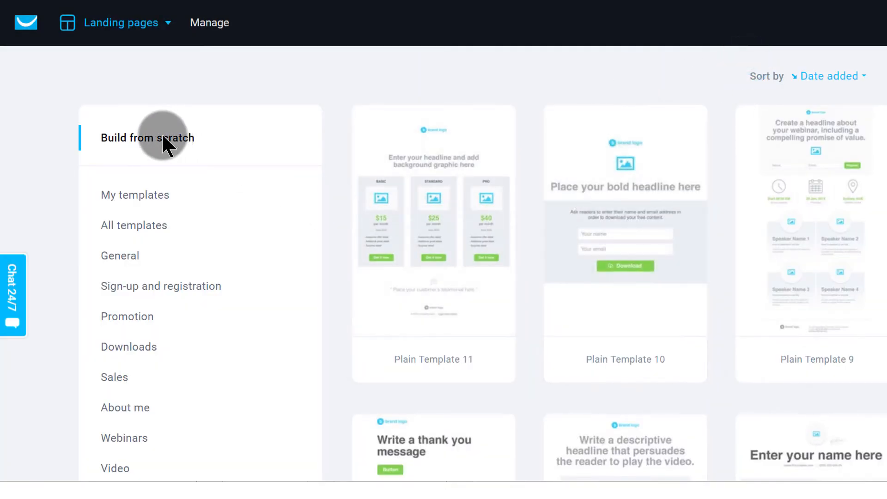
Preview the thank-you page of Plain Template 9 and close the preview.
{"action": "mouse_move", "coordinate": [604, 196]}
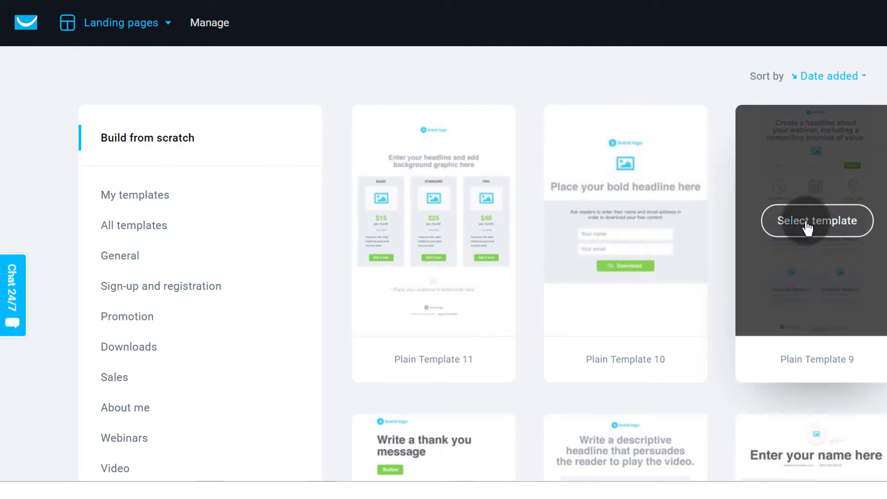
{"action": "left_click", "coordinate": [807, 224]}
{"action": "left_click", "coordinate": [431, 158]}
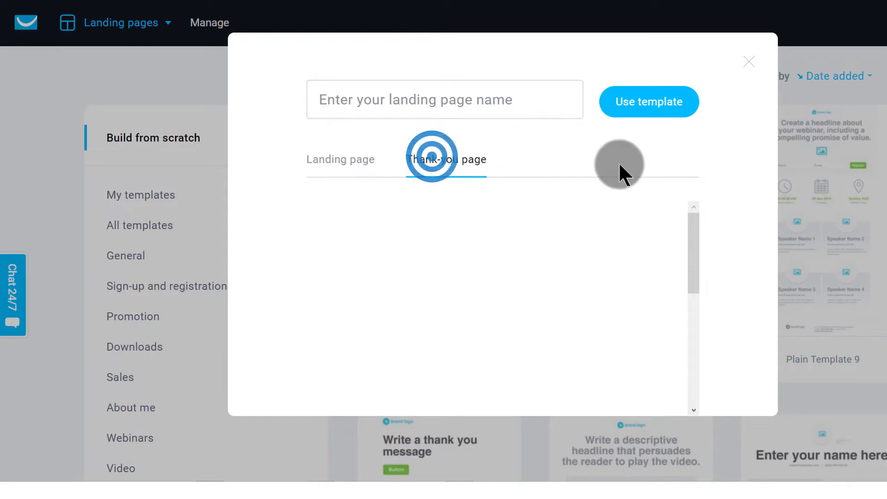
{"action": "left_click", "coordinate": [749, 61]}
Browse the blank layouts offered among the Build from scratch templates.
{"action": "scroll", "coordinate": [562, 254], "scroll_direction": "down", "scroll_amount": 6}
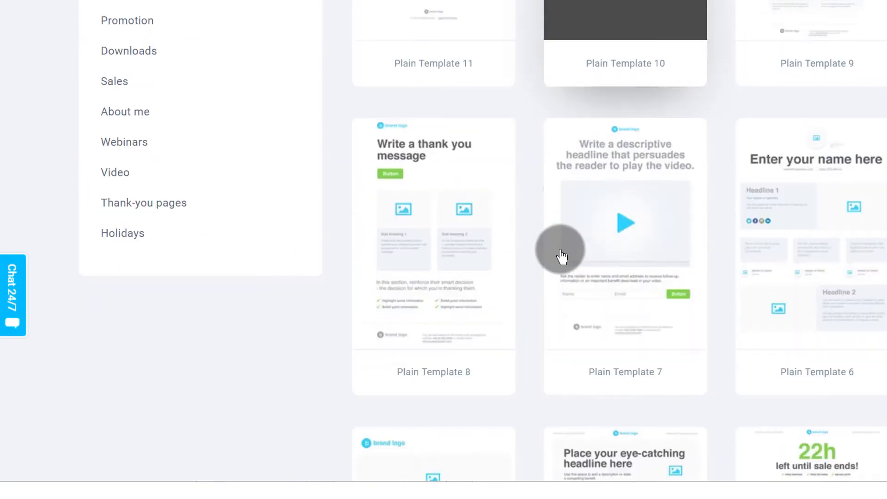
{"action": "scroll", "coordinate": [561, 254], "scroll_direction": "down", "scroll_amount": 5}
{"action": "scroll", "coordinate": [714, 198], "scroll_direction": "up", "scroll_amount": 10}
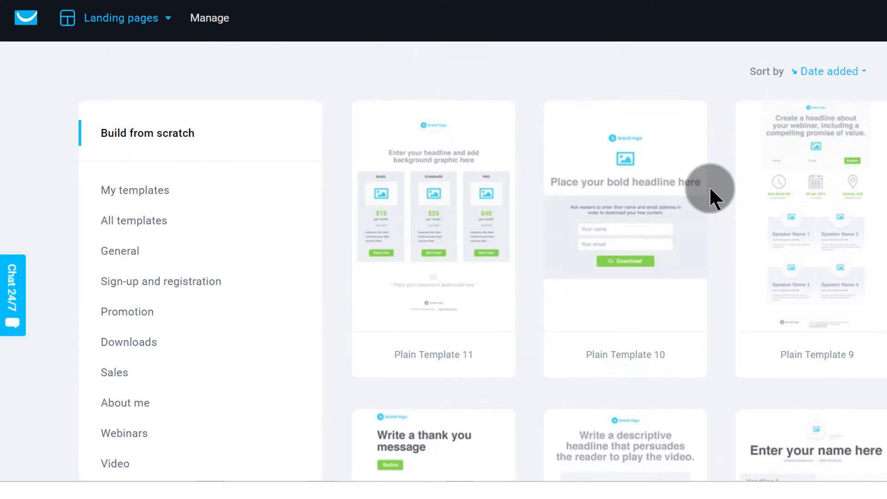
{"action": "mouse_move", "coordinate": [620, 206]}
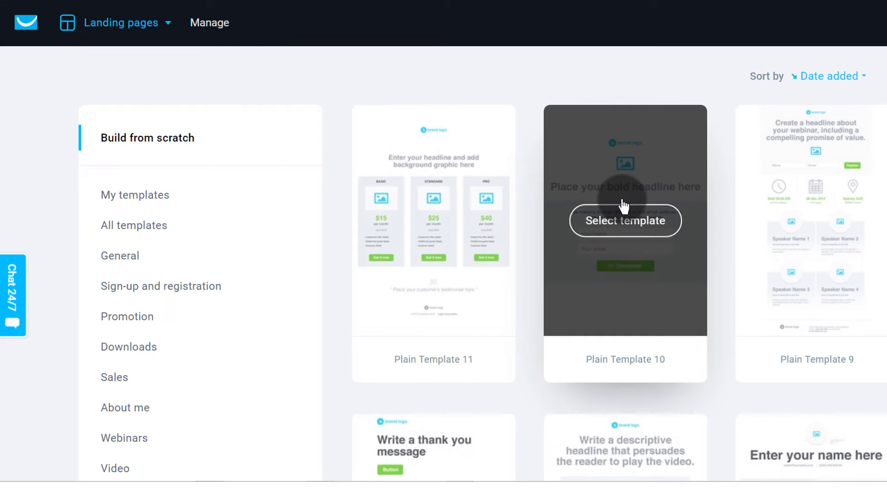
{"action": "mouse_move", "coordinate": [405, 215]}
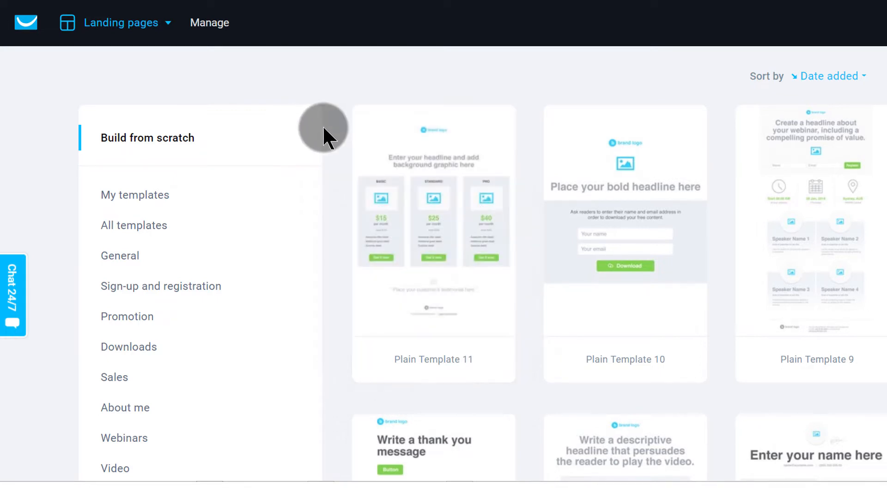
{"action": "scroll", "coordinate": [325, 132], "scroll_direction": "down", "scroll_amount": 6}
{"action": "scroll", "coordinate": [323, 131], "scroll_direction": "up", "scroll_amount": 3}
{"action": "scroll", "coordinate": [314, 153], "scroll_direction": "down", "scroll_amount": 3}
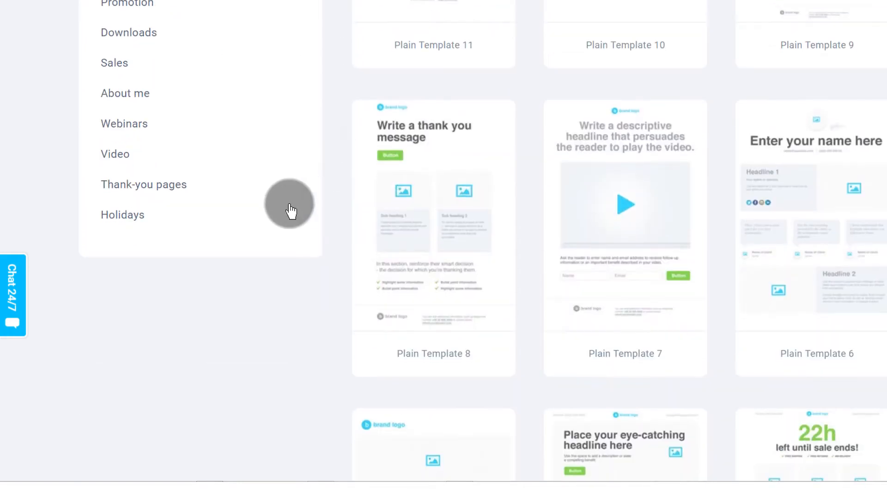
Show the Thank-you pages category and look through its template designs.
{"action": "left_click", "coordinate": [159, 187]}
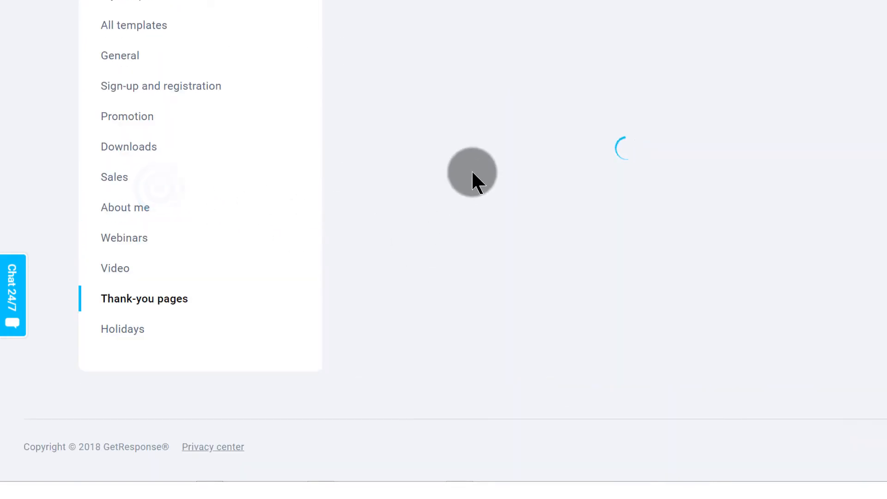
{"action": "scroll", "coordinate": [474, 173], "scroll_direction": "up", "scroll_amount": 4}
{"action": "scroll", "coordinate": [441, 284], "scroll_direction": "down", "scroll_amount": 2}
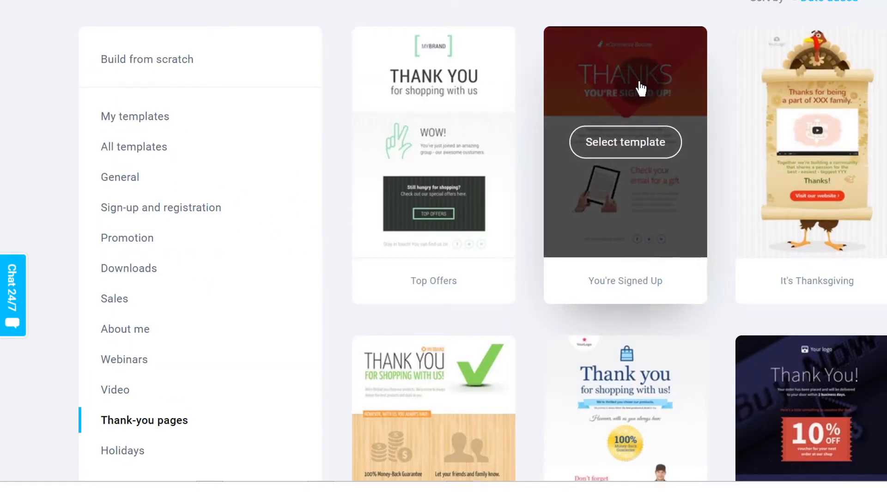
{"action": "scroll", "coordinate": [744, 237], "scroll_direction": "down", "scroll_amount": 7}
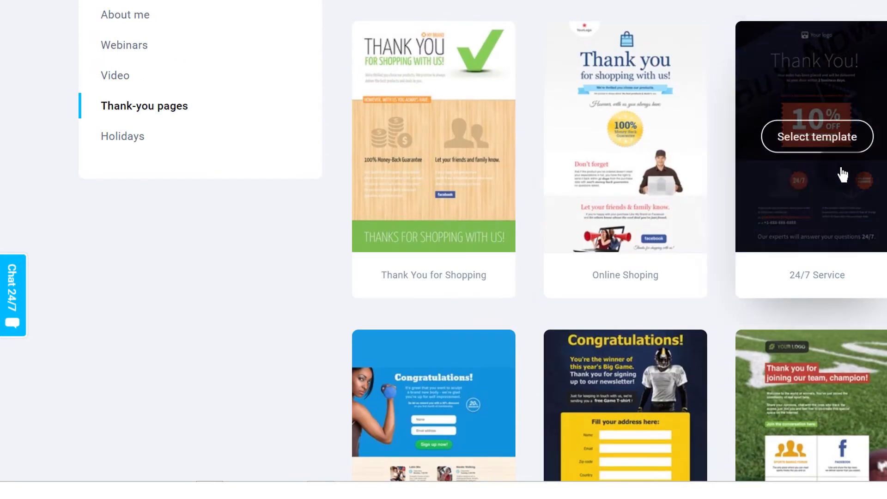
{"action": "scroll", "coordinate": [610, 153], "scroll_direction": "down", "scroll_amount": 6}
{"action": "scroll", "coordinate": [596, 115], "scroll_direction": "up", "scroll_amount": 14}
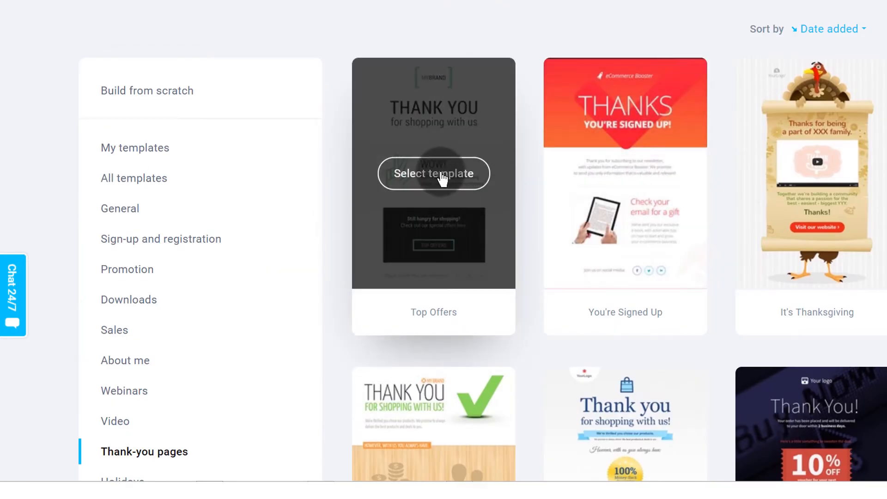
Preview the Top Offers thank-you template through to its social links and close the preview.
{"action": "left_click", "coordinate": [438, 176]}
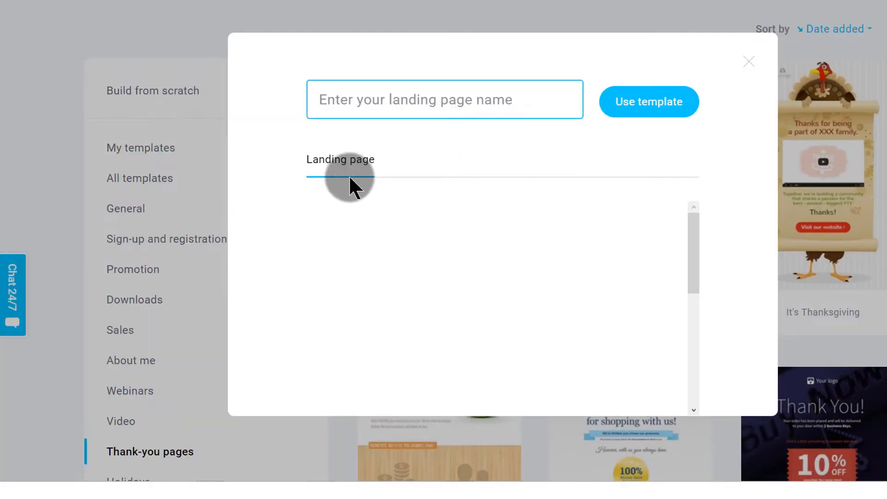
{"action": "scroll", "coordinate": [562, 235], "scroll_direction": "down", "scroll_amount": 10}
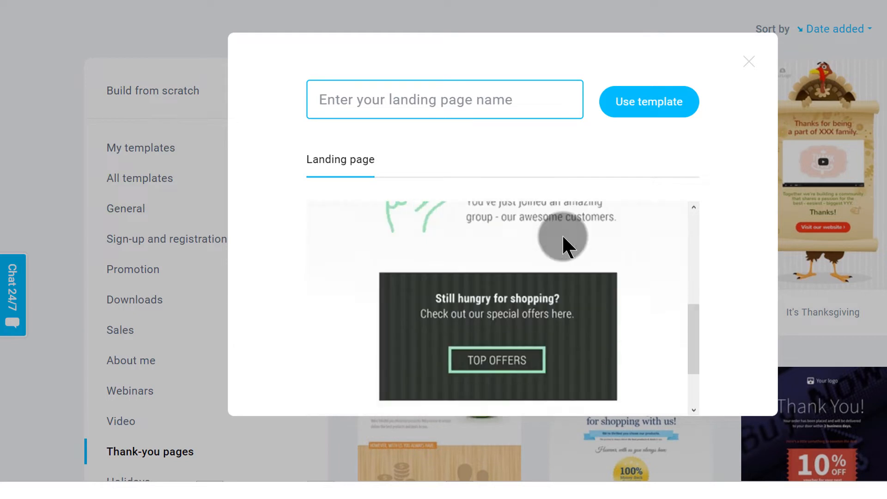
{"action": "scroll", "coordinate": [450, 212], "scroll_direction": "up", "scroll_amount": 10}
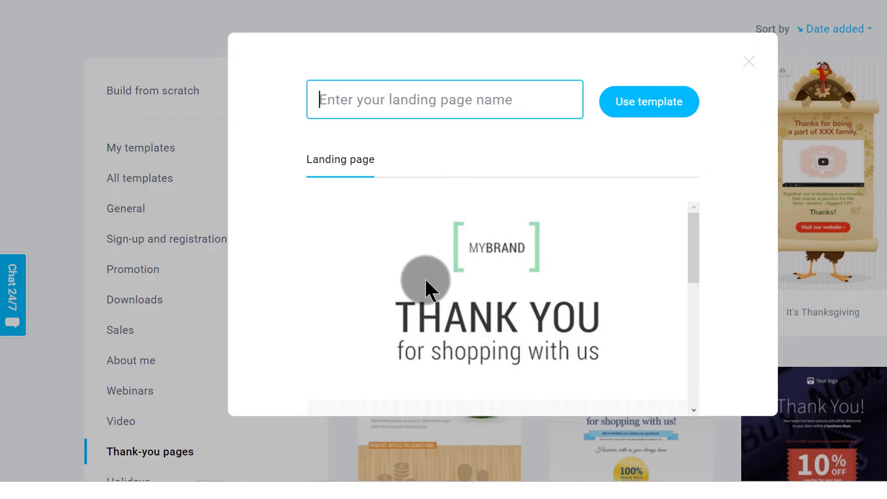
{"action": "scroll", "coordinate": [501, 283], "scroll_direction": "down", "scroll_amount": 10}
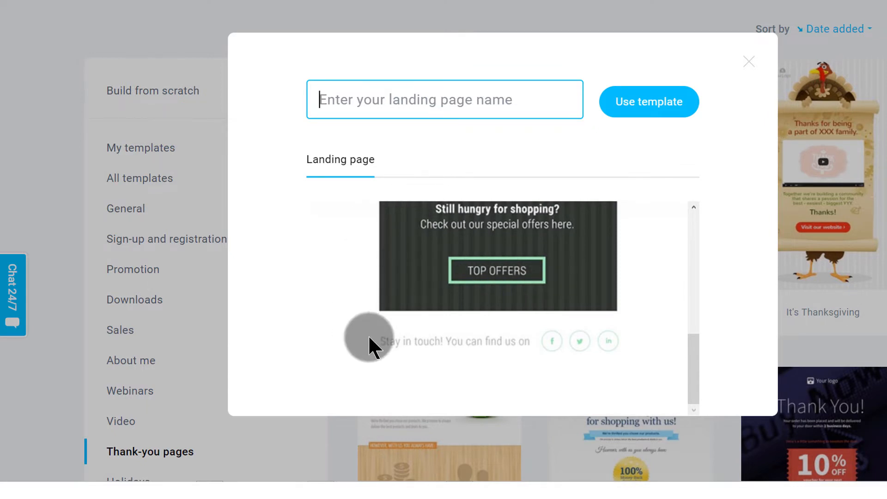
{"action": "left_click", "coordinate": [749, 61]}
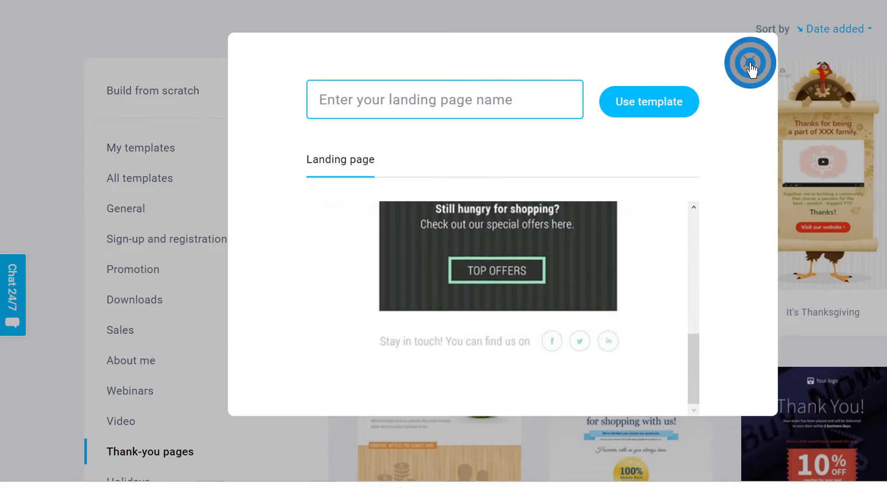
Find the Big Game template, show its thank-you page preview and close it.
{"action": "scroll", "coordinate": [772, 254], "scroll_direction": "down", "scroll_amount": 8}
{"action": "scroll", "coordinate": [772, 244], "scroll_direction": "down", "scroll_amount": 3}
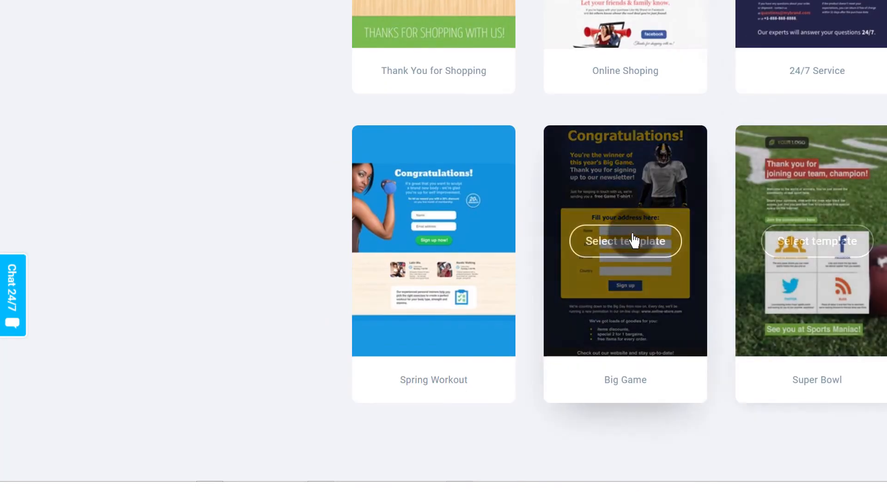
{"action": "left_click", "coordinate": [633, 234]}
{"action": "left_click", "coordinate": [443, 160]}
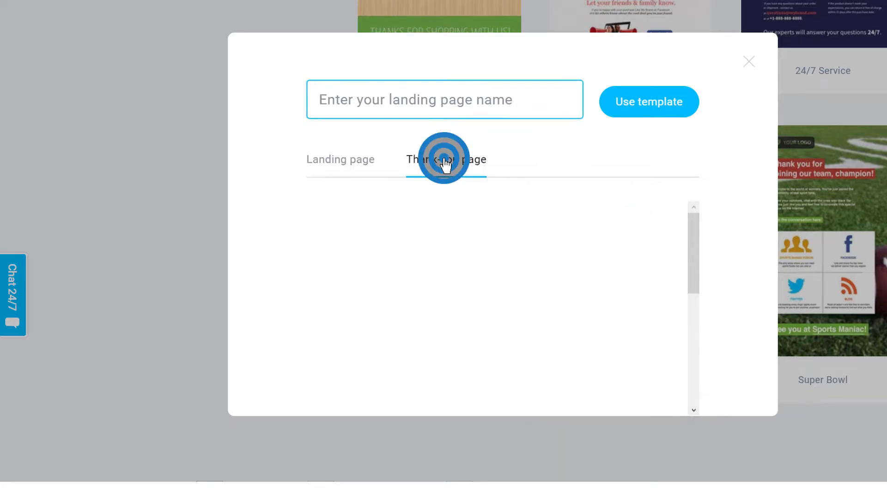
{"action": "left_click", "coordinate": [747, 61]}
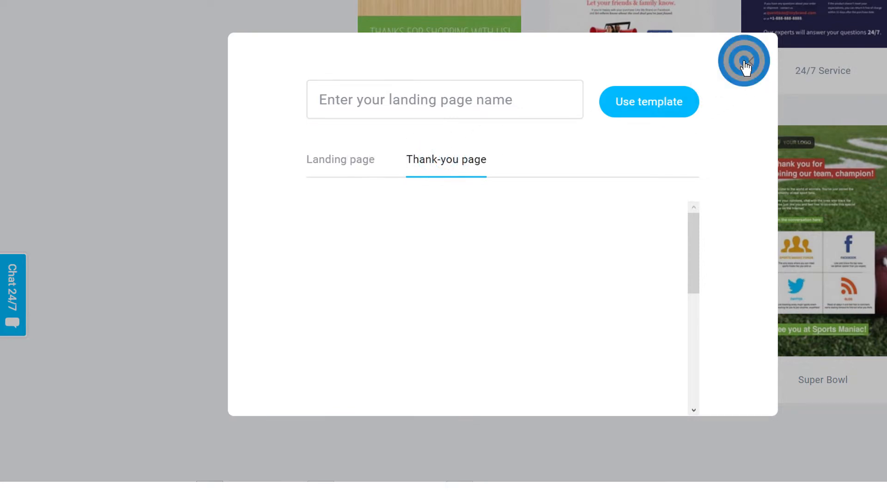
Preview the 24/7 Service template and close the preview.
{"action": "scroll", "coordinate": [795, 222], "scroll_direction": "up", "scroll_amount": 5}
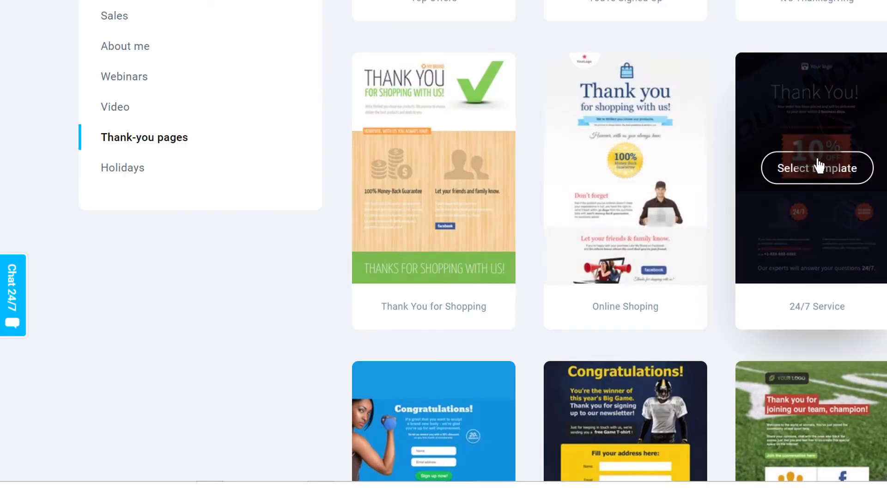
{"action": "left_click", "coordinate": [816, 162]}
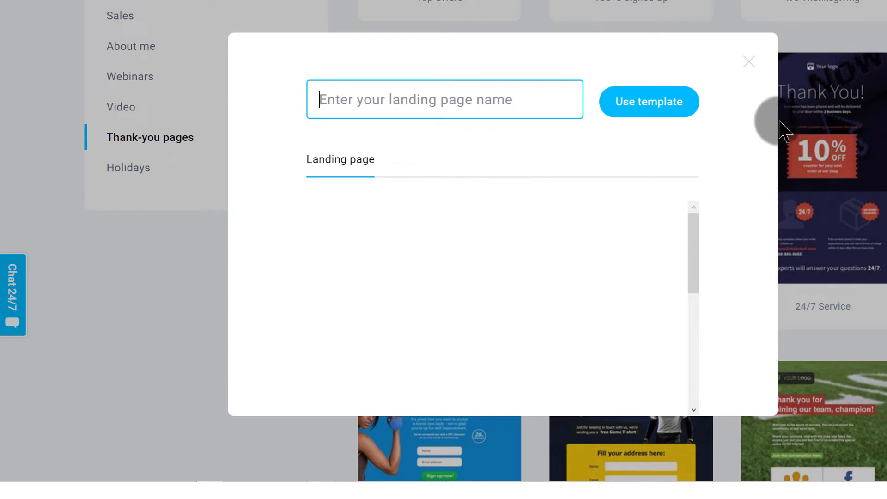
{"action": "left_click", "coordinate": [749, 62]}
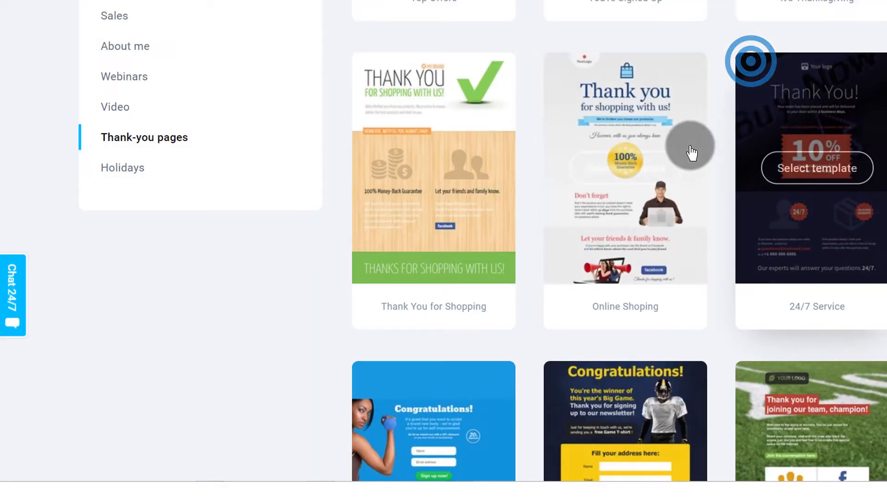
Create a landing page named Sample from the Top Offers template.
{"action": "scroll", "coordinate": [822, 115], "scroll_direction": "up", "scroll_amount": 5}
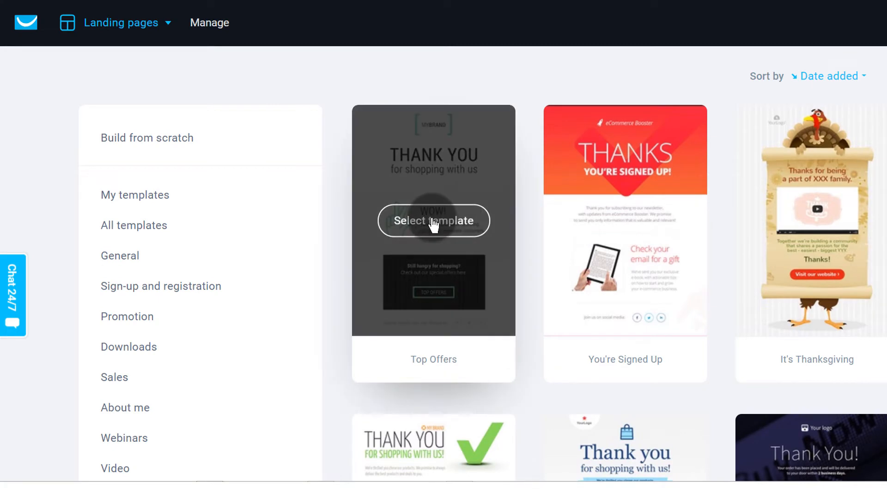
{"action": "left_click", "coordinate": [432, 220]}
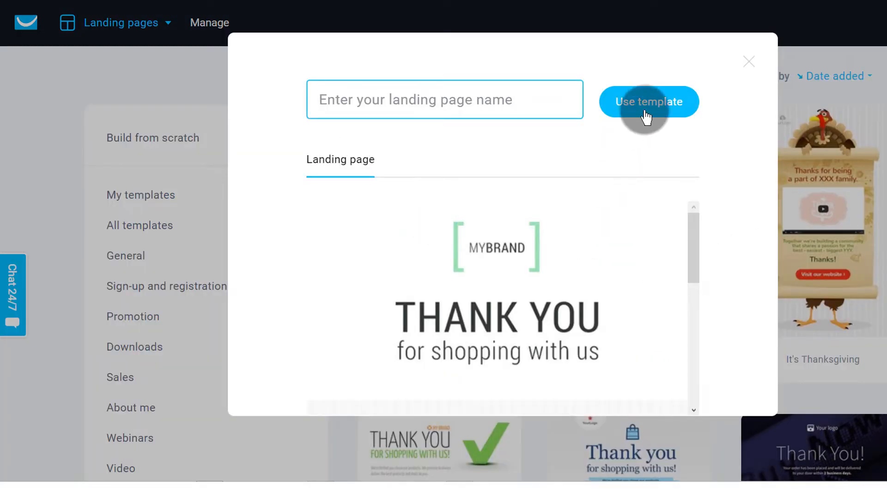
{"action": "left_click", "coordinate": [520, 97]}
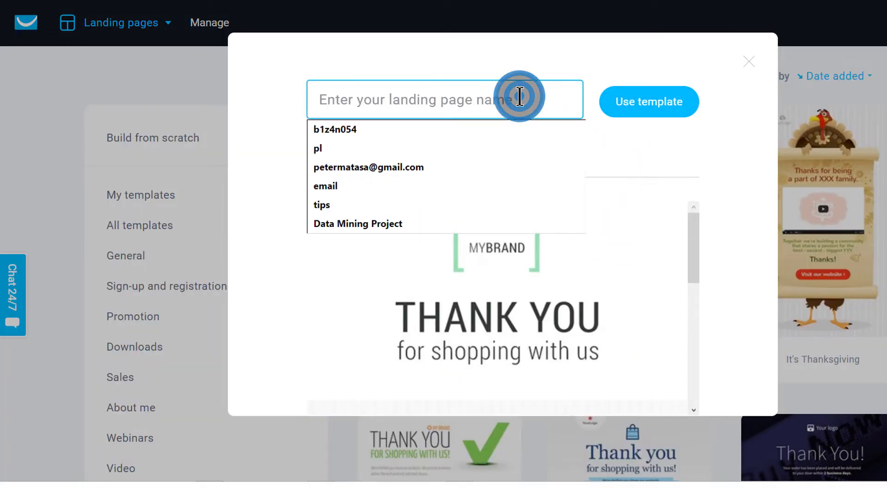
{"action": "type", "text": "Sample"}
{"action": "key", "text": "Return"}
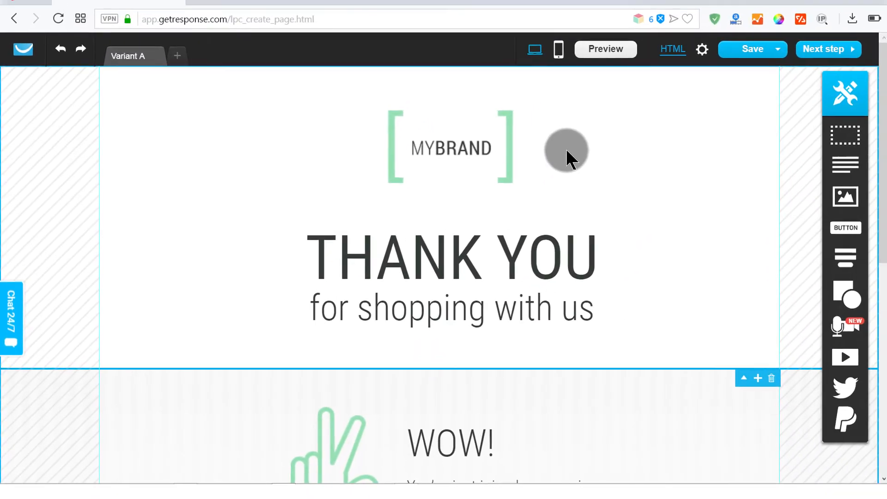
Show the editing options of the MYBRAND logo image, then deselect it.
{"action": "left_click", "coordinate": [425, 153]}
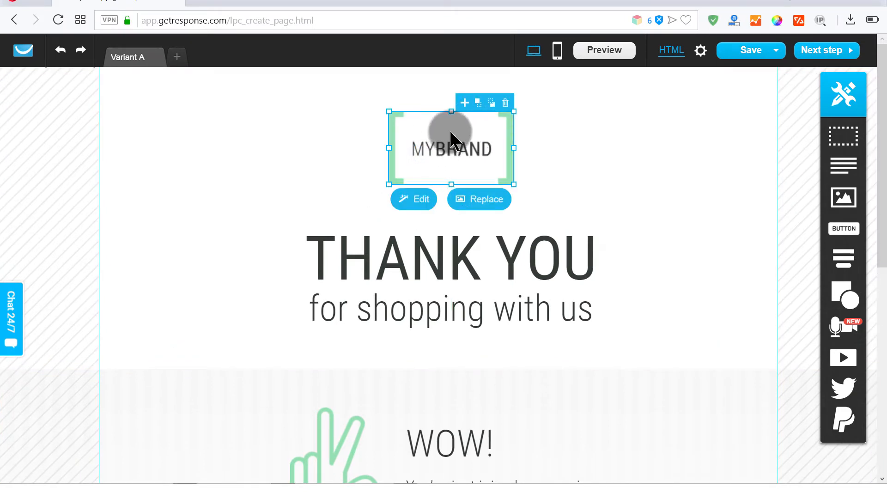
{"action": "double_click", "coordinate": [446, 142]}
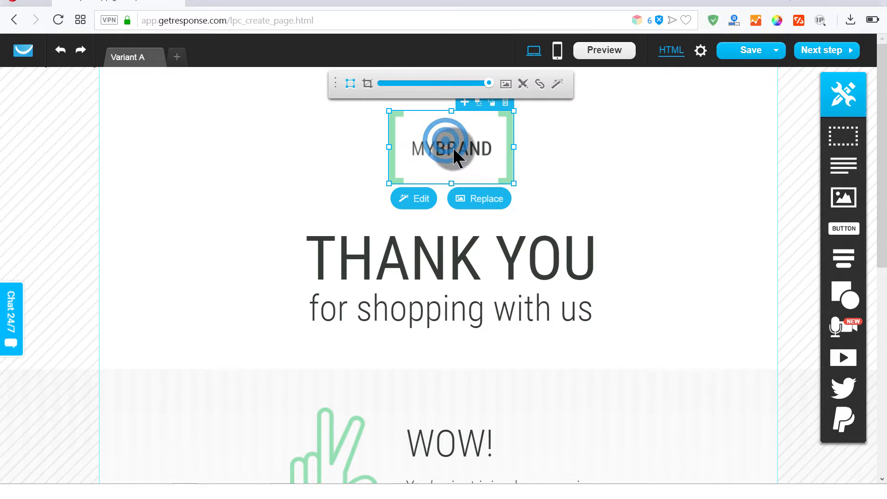
{"action": "left_click", "coordinate": [584, 172]}
{"action": "left_click", "coordinate": [462, 150]}
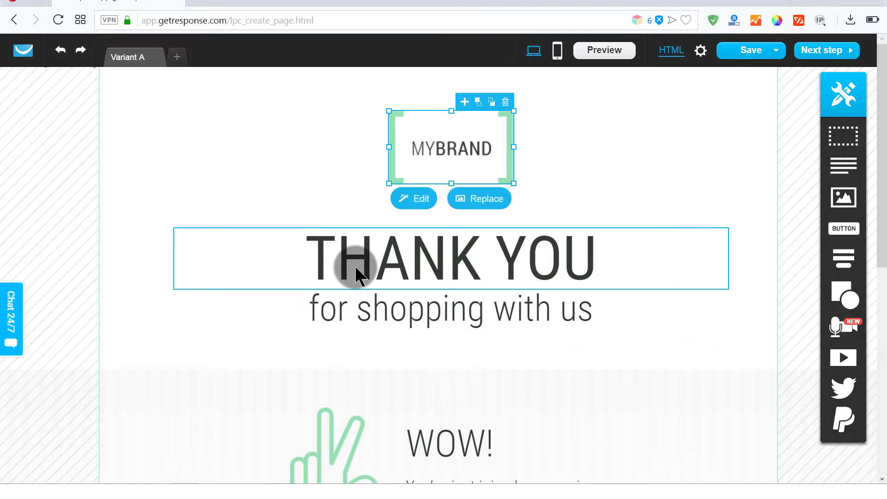
{"action": "left_click", "coordinate": [192, 142]}
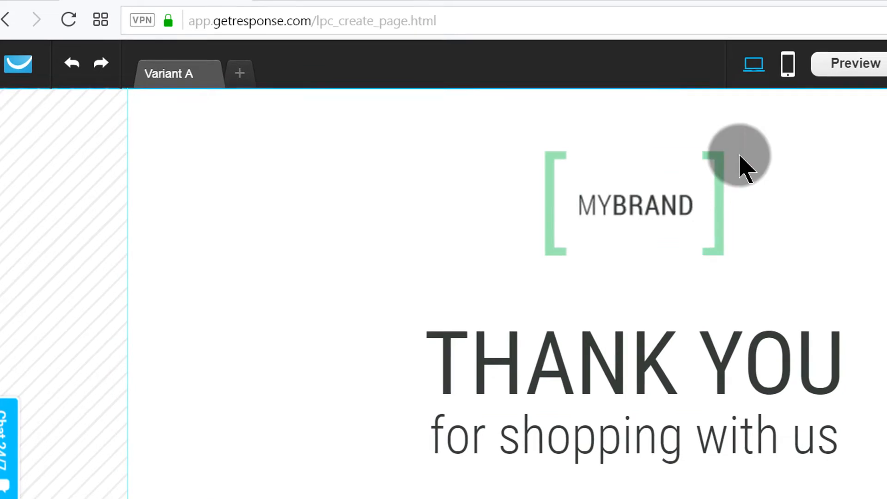
Show the option to create a mobile version of the page and cancel it.
{"action": "left_click", "coordinate": [788, 64]}
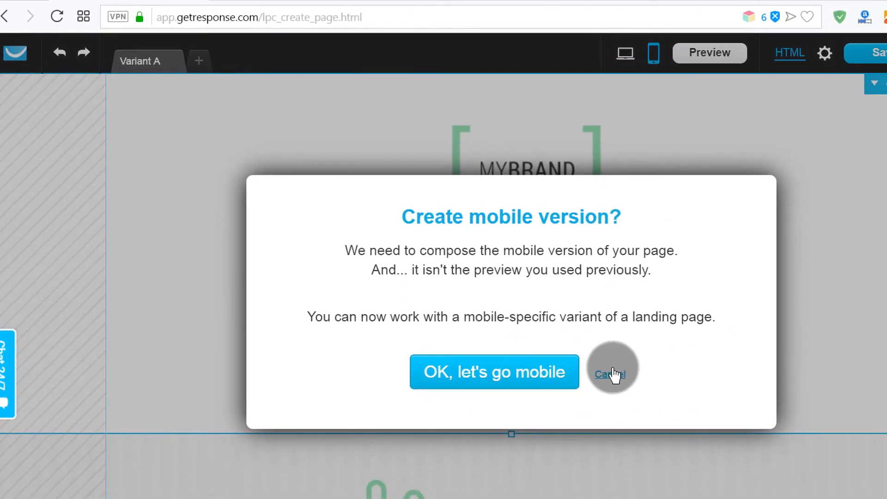
{"action": "left_click", "coordinate": [612, 376]}
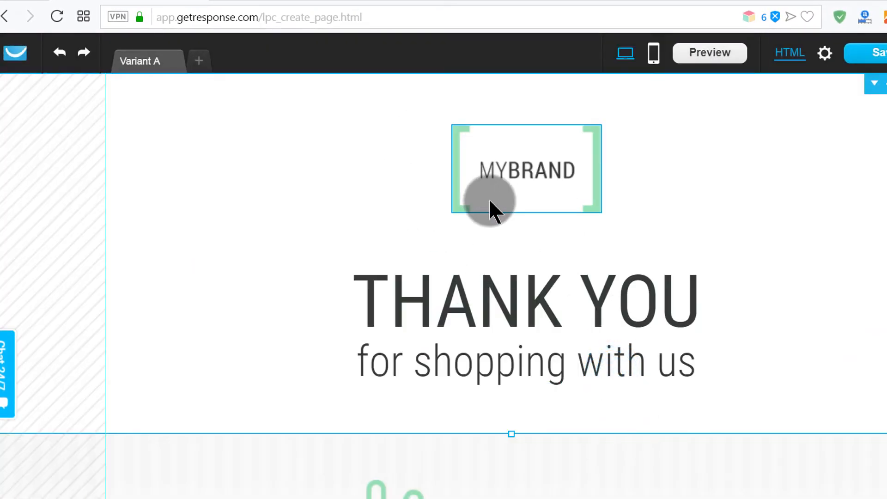
Look through the page's sections, from the logo and thank-you heading down past the WOW! section.
{"action": "scroll", "coordinate": [676, 249], "scroll_direction": "down", "scroll_amount": 5}
{"action": "scroll", "coordinate": [507, 296], "scroll_direction": "down", "scroll_amount": 3}
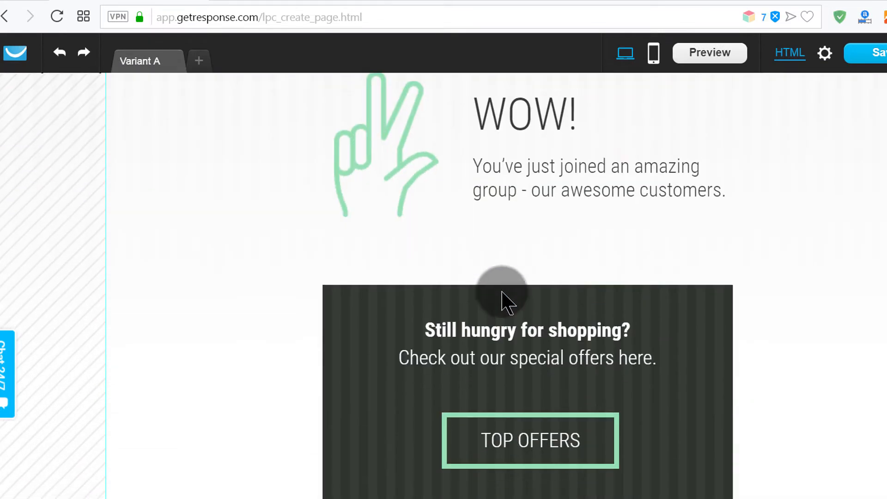
{"action": "scroll", "coordinate": [571, 268], "scroll_direction": "down", "scroll_amount": 2}
{"action": "scroll", "coordinate": [563, 226], "scroll_direction": "up", "scroll_amount": 9}
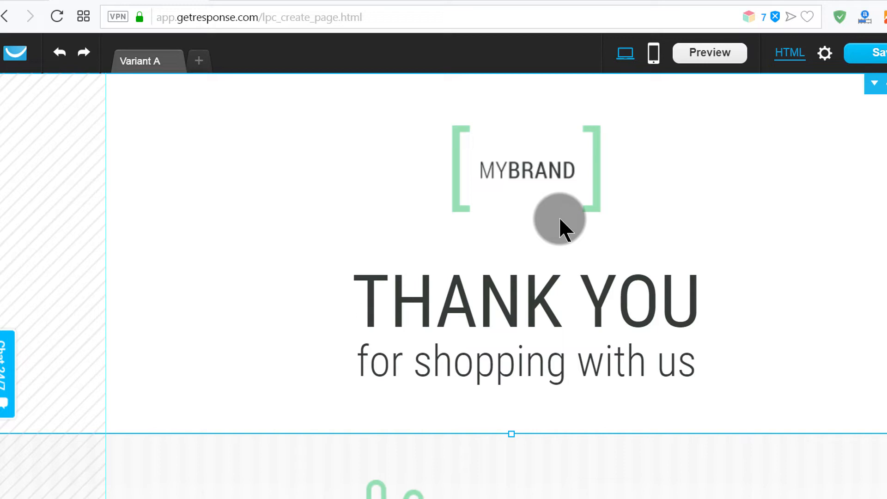
{"action": "scroll", "coordinate": [632, 279], "scroll_direction": "down", "scroll_amount": 5}
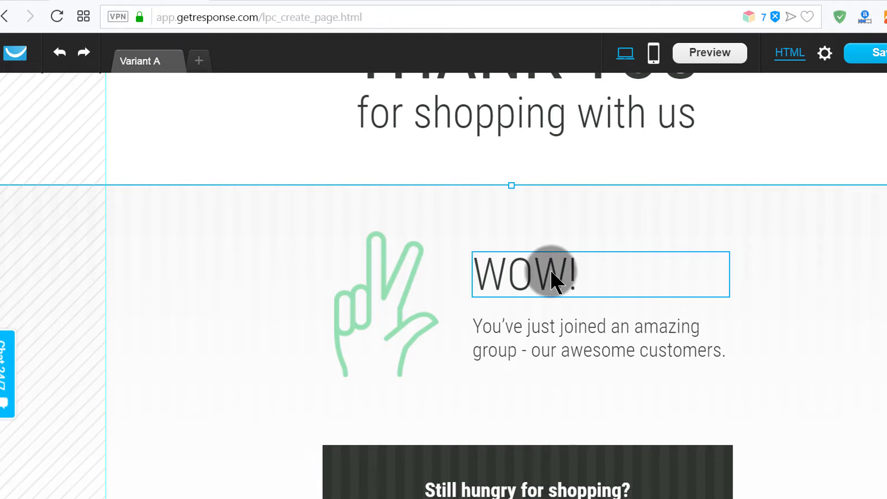
{"action": "scroll", "coordinate": [589, 271], "scroll_direction": "up", "scroll_amount": 3}
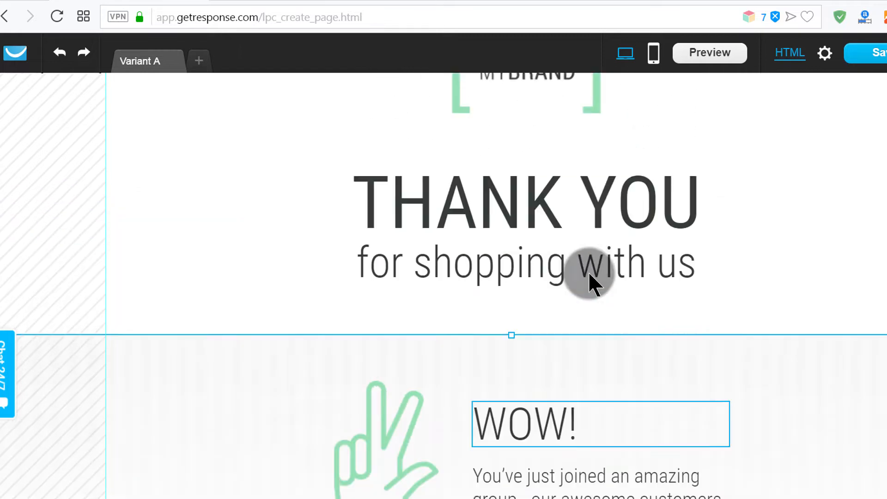
{"action": "scroll", "coordinate": [589, 271], "scroll_direction": "up", "scroll_amount": 2}
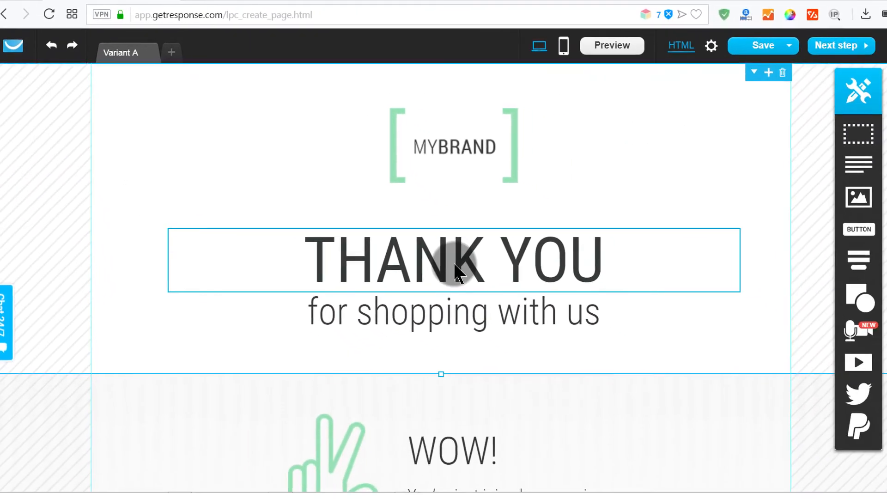
Examine the text lines in the dark special-offers block and compare them with the rest of the page.
{"action": "scroll", "coordinate": [499, 262], "scroll_direction": "down", "scroll_amount": 5}
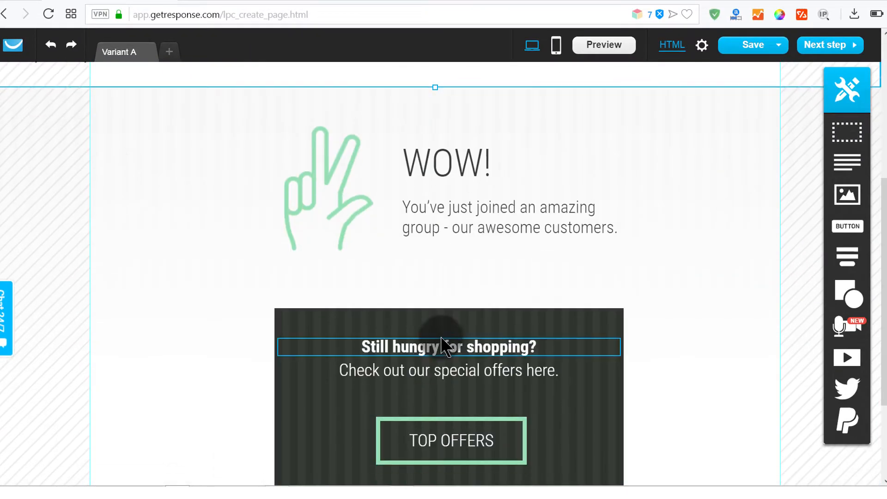
{"action": "scroll", "coordinate": [442, 337], "scroll_direction": "down", "scroll_amount": 3}
{"action": "left_click", "coordinate": [416, 205]}
{"action": "left_click", "coordinate": [418, 231]}
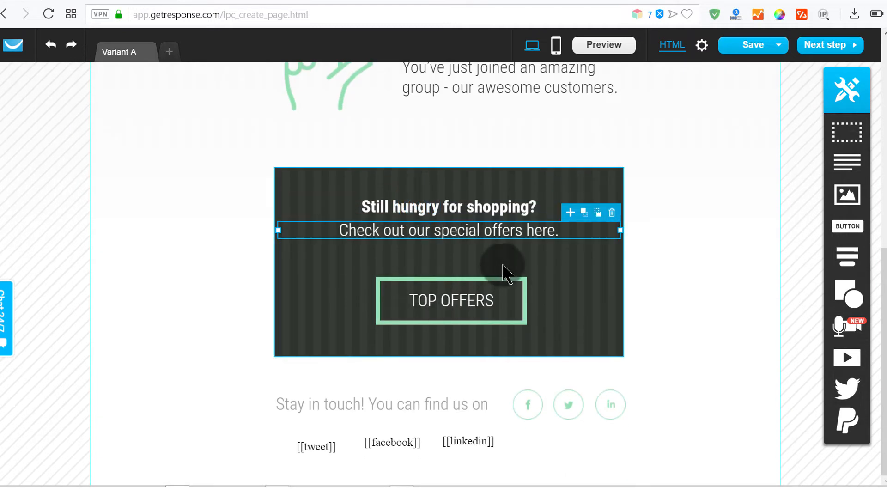
{"action": "scroll", "coordinate": [508, 273], "scroll_direction": "up", "scroll_amount": 9}
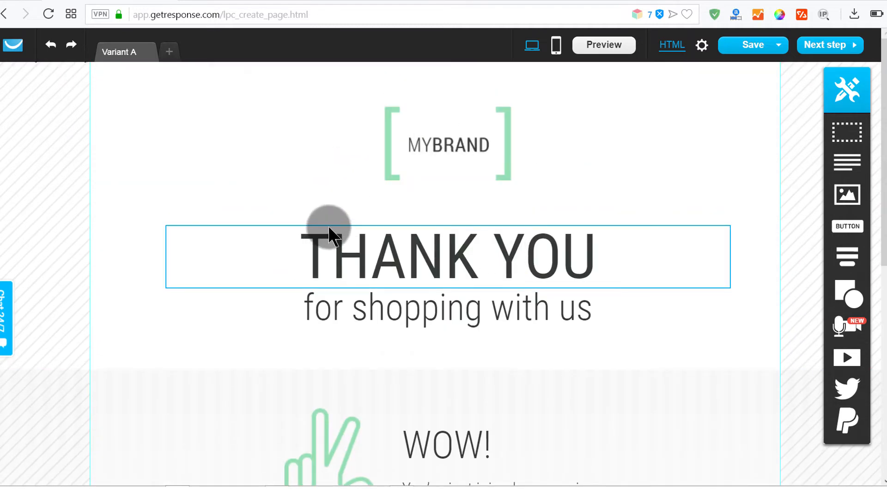
{"action": "scroll", "coordinate": [353, 165], "scroll_direction": "down", "scroll_amount": 6}
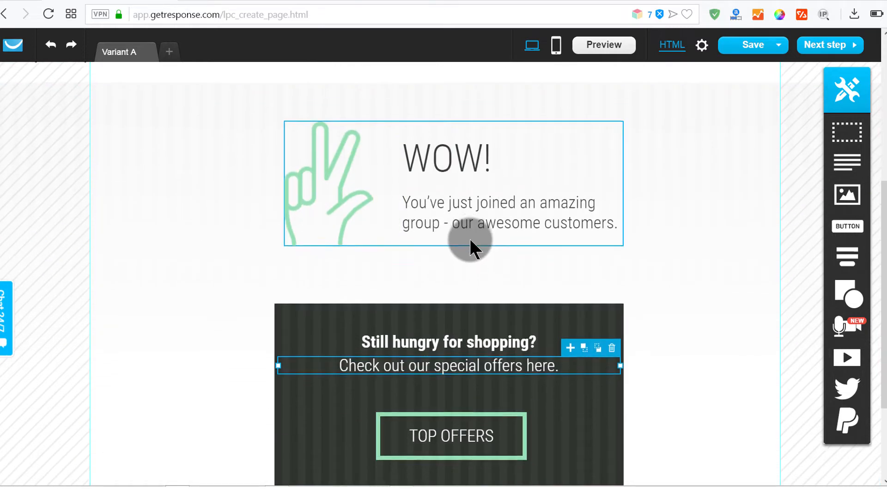
{"action": "scroll", "coordinate": [470, 240], "scroll_direction": "down", "scroll_amount": 3}
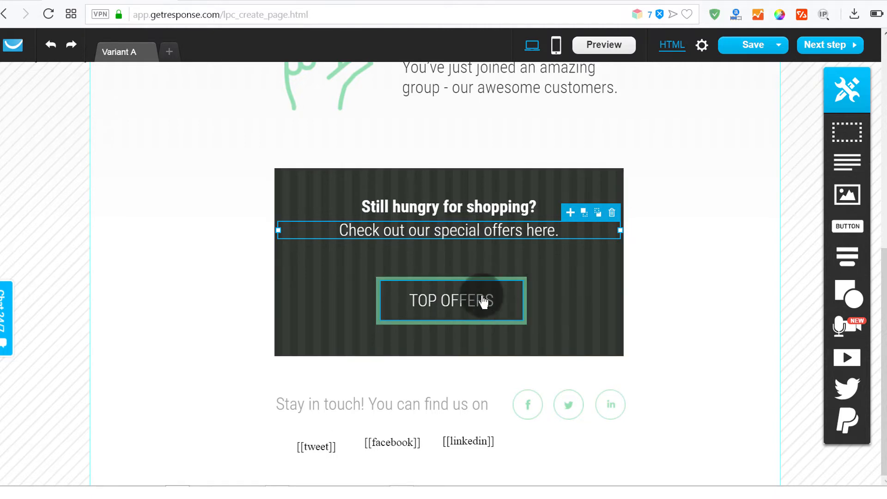
Move the dark special-offers block to the page's left edge and place a duplicate of it on its right.
{"action": "left_click", "coordinate": [382, 208]}
{"action": "left_click", "coordinate": [391, 237]}
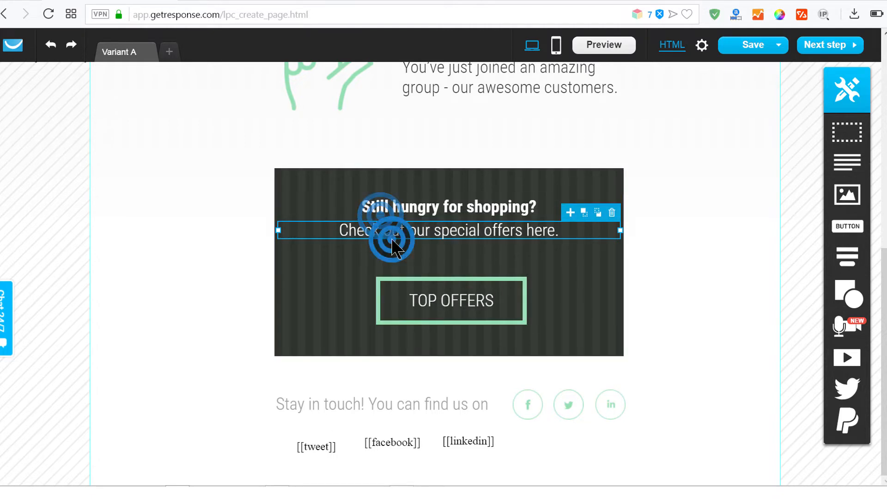
{"action": "left_click", "coordinate": [428, 306]}
{"action": "left_click", "coordinate": [584, 285]}
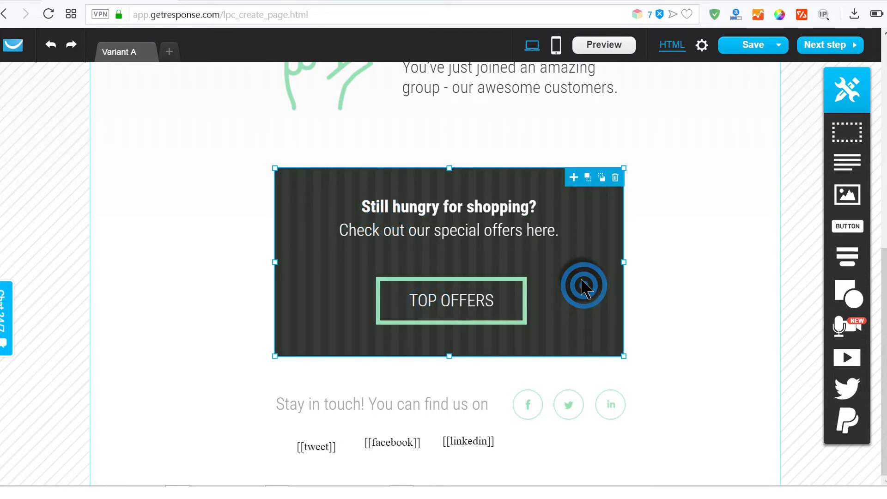
{"action": "left_click_drag", "start_coordinate": [584, 285], "coordinate": [409, 279]}
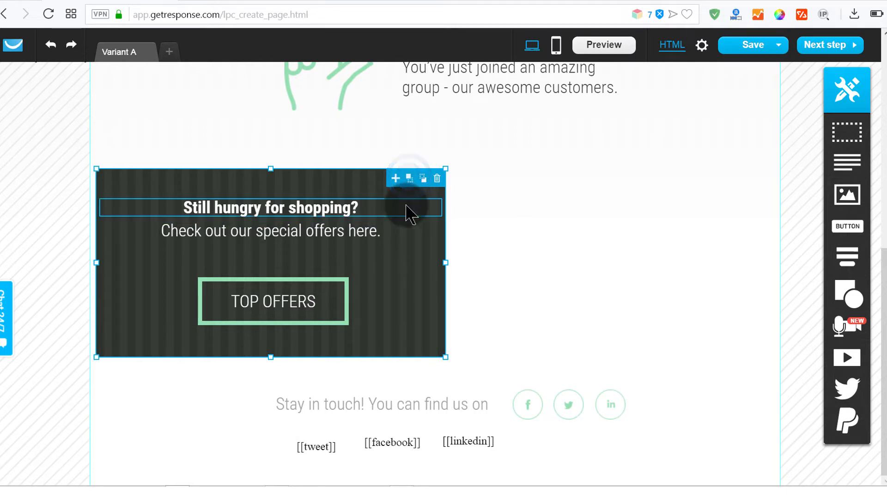
{"action": "left_click_drag", "start_coordinate": [322, 185], "coordinate": [643, 183]}
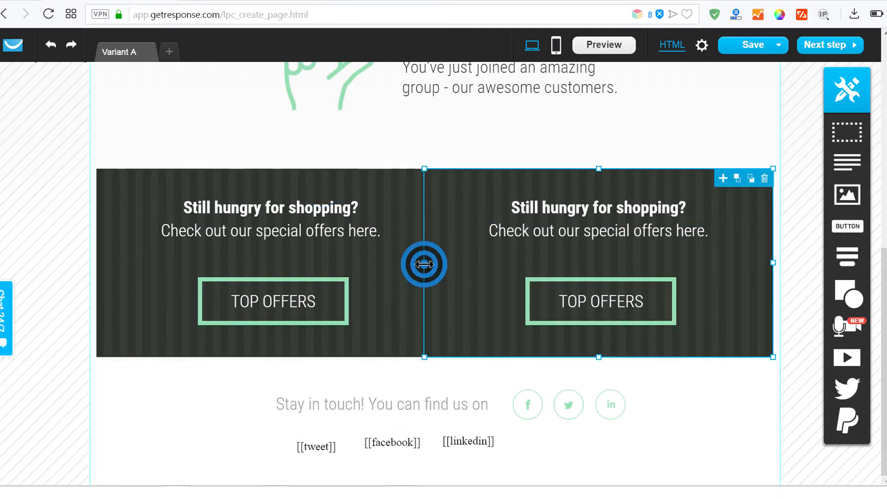
Resize the two dark special-offers blocks so they meet side by side across the page, checking the elements inside them.
{"action": "left_click_drag", "start_coordinate": [424, 264], "coordinate": [427, 264]}
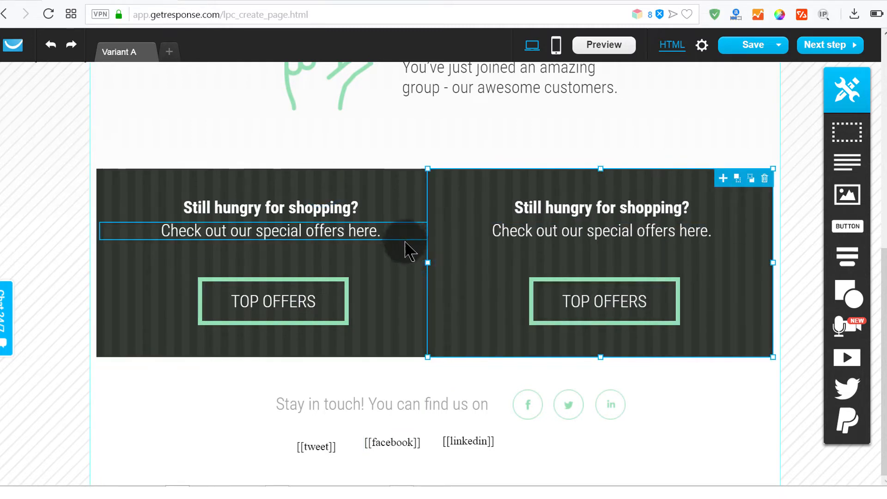
{"action": "left_click", "coordinate": [388, 266]}
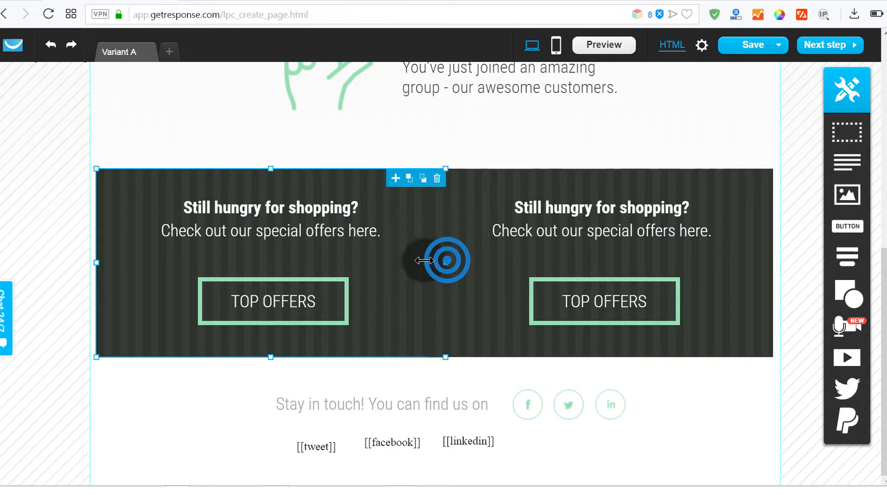
{"action": "left_click", "coordinate": [452, 275]}
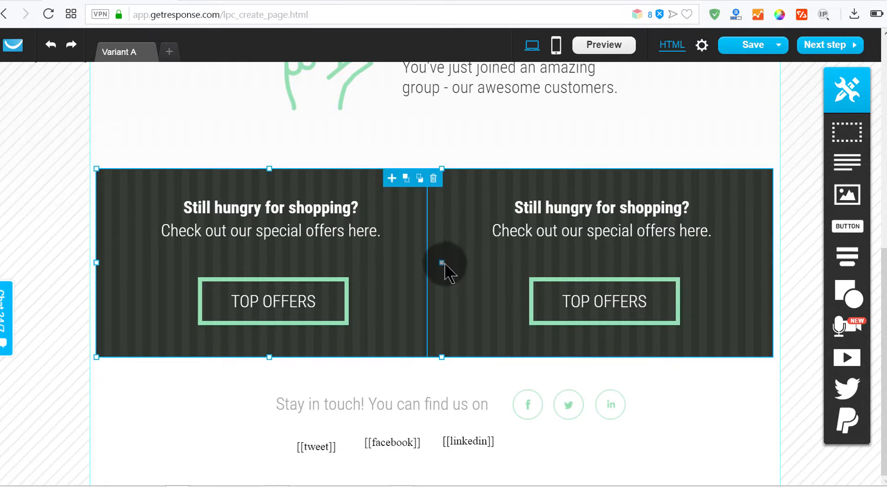
{"action": "left_click_drag", "start_coordinate": [441, 357], "coordinate": [272, 355]}
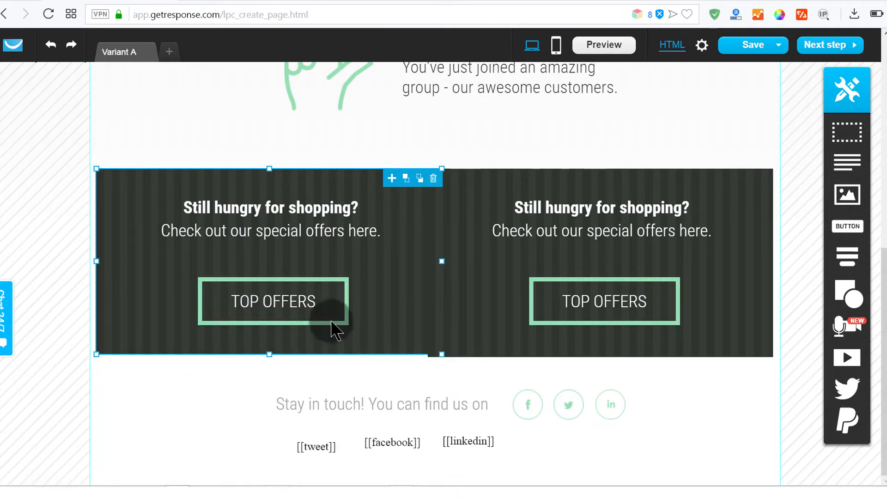
{"action": "left_click", "coordinate": [395, 265]}
{"action": "left_click", "coordinate": [450, 147]}
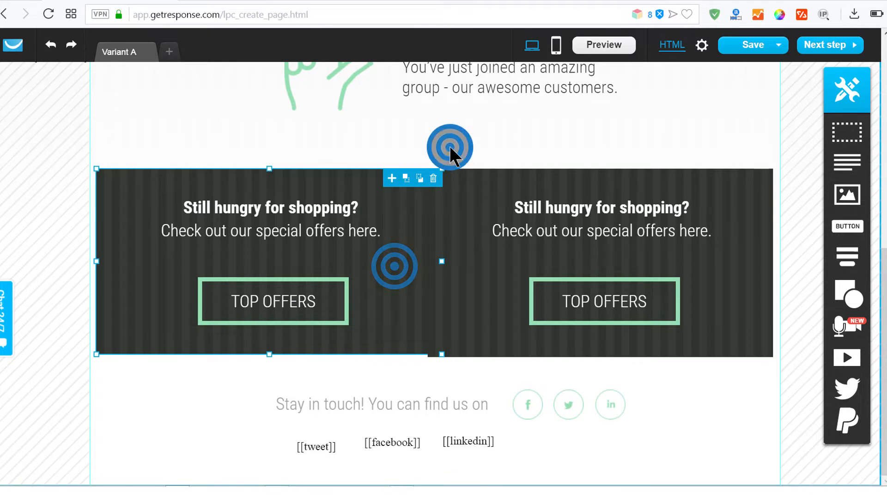
{"action": "left_click", "coordinate": [261, 212]}
{"action": "left_click", "coordinate": [363, 282]}
{"action": "left_click", "coordinate": [595, 307]}
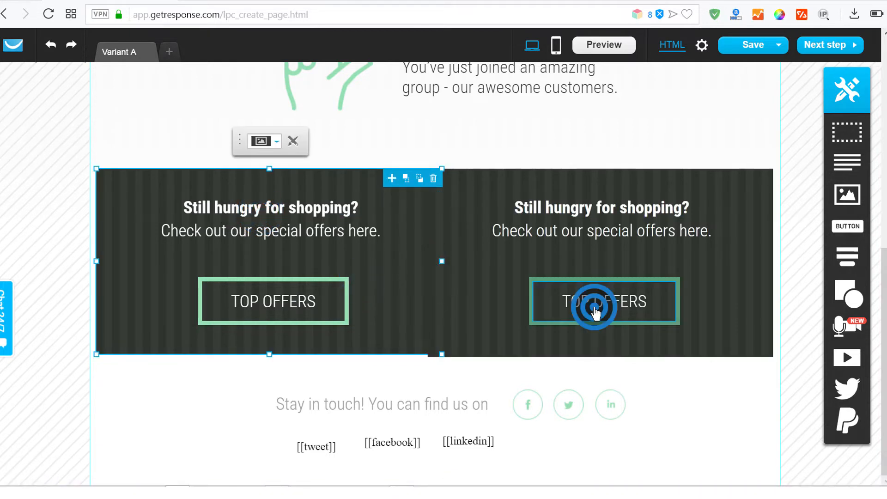
Delete both dark special-offers blocks below the WOW! section.
{"action": "scroll", "coordinate": [473, 255], "scroll_direction": "up", "scroll_amount": 3}
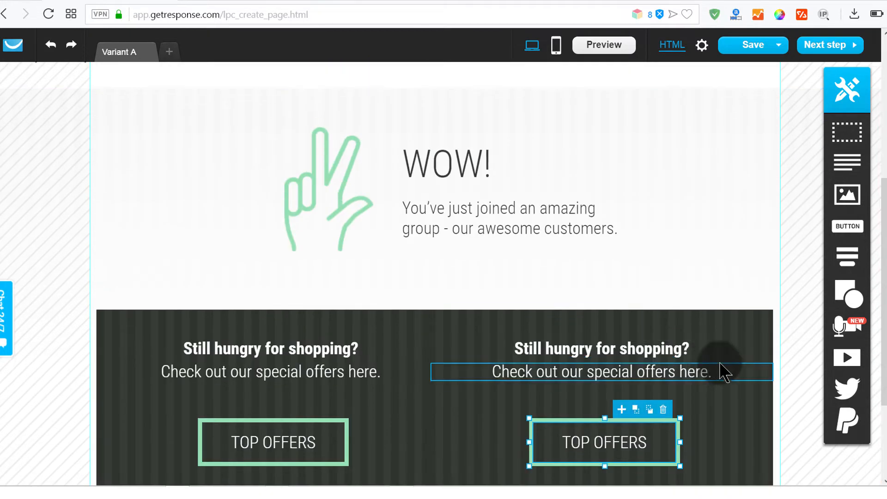
{"action": "left_click", "coordinate": [723, 357]}
{"action": "left_click", "coordinate": [769, 317]}
{"action": "scroll", "coordinate": [697, 271], "scroll_direction": "down", "scroll_amount": 3}
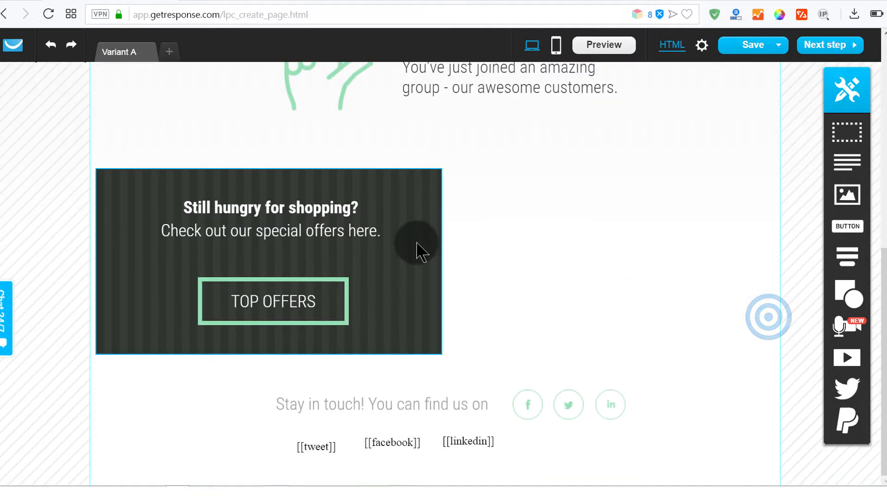
{"action": "left_click", "coordinate": [416, 235]}
{"action": "left_click", "coordinate": [420, 185]}
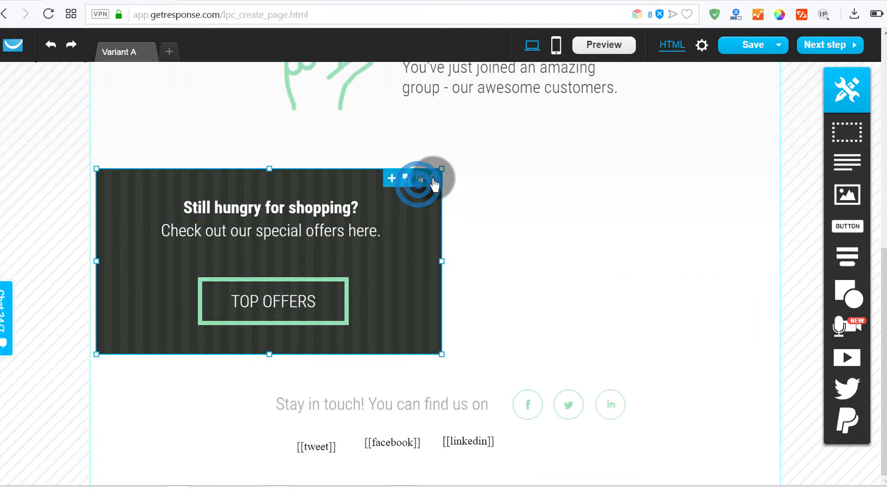
{"action": "left_click", "coordinate": [433, 179]}
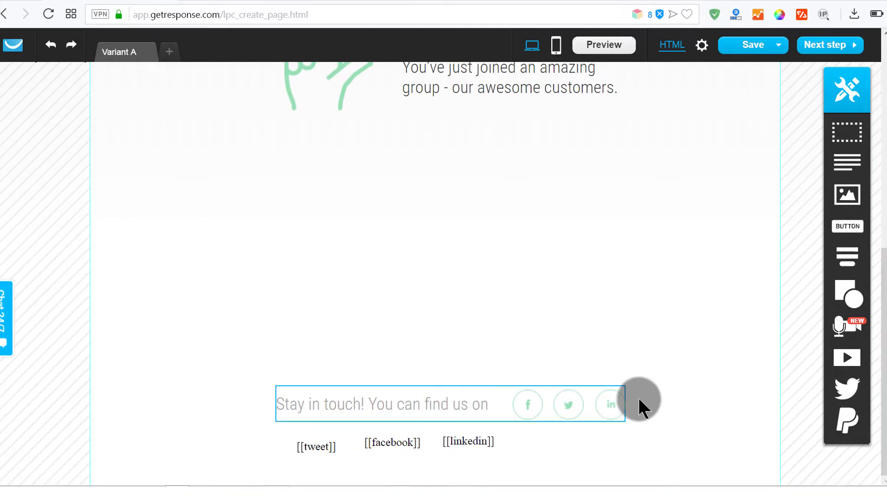
Insert three placeholder images side by side in the empty area above the "Stay in touch!" line.
{"action": "left_click_drag", "start_coordinate": [834, 208], "coordinate": [230, 264]}
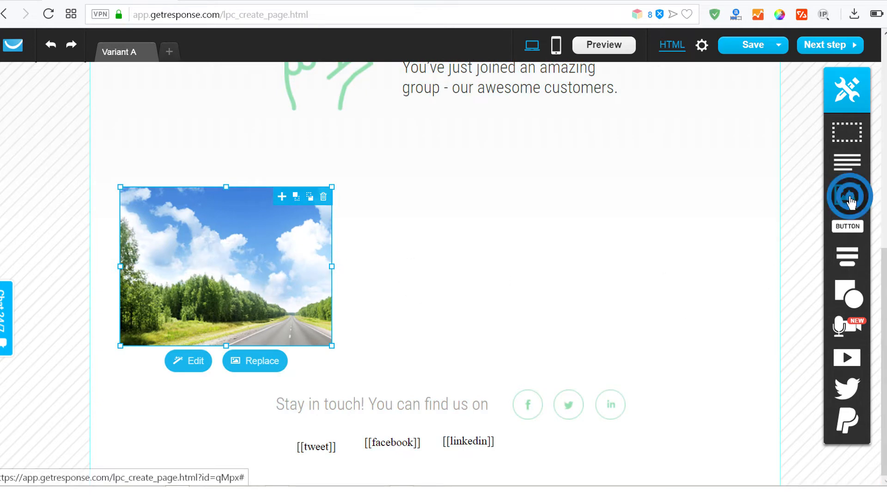
{"action": "left_click_drag", "start_coordinate": [847, 195], "coordinate": [464, 266]}
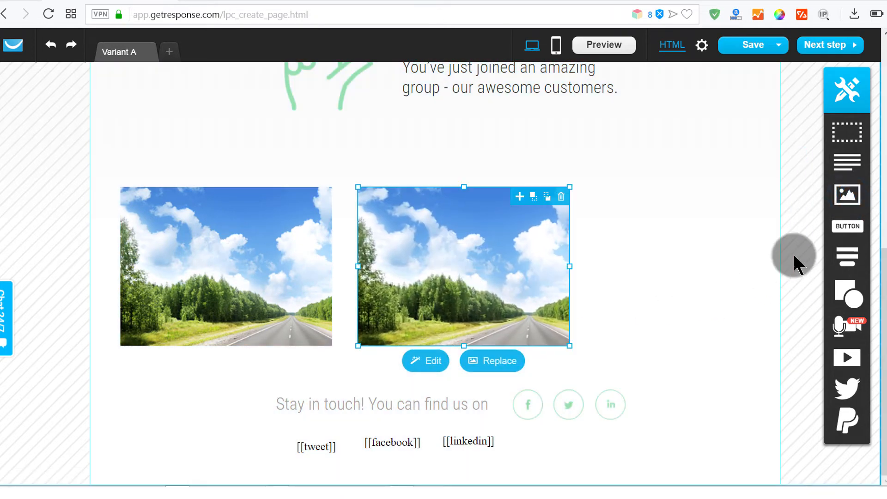
{"action": "left_click_drag", "start_coordinate": [848, 197], "coordinate": [554, 266]}
Shrink the three placeholder images to a similar size and space them evenly in one row within the page width.
{"action": "left_click_drag", "start_coordinate": [470, 260], "coordinate": [459, 262]}
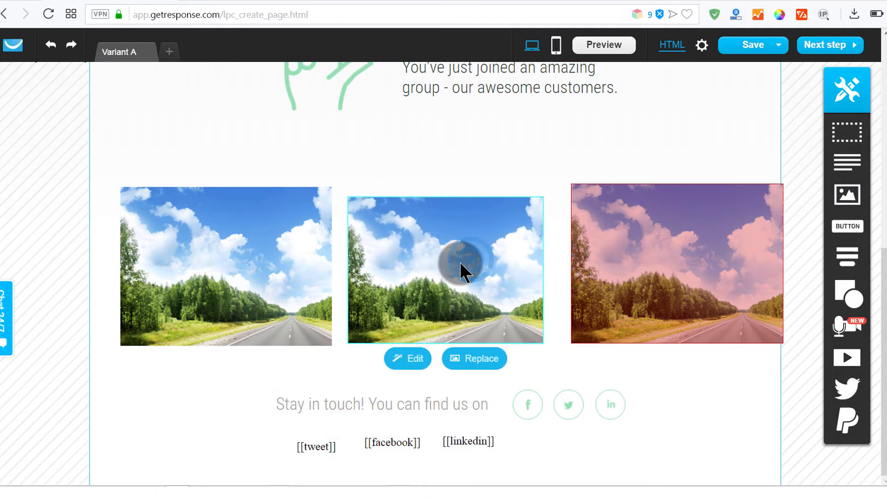
{"action": "left_click", "coordinate": [622, 258]}
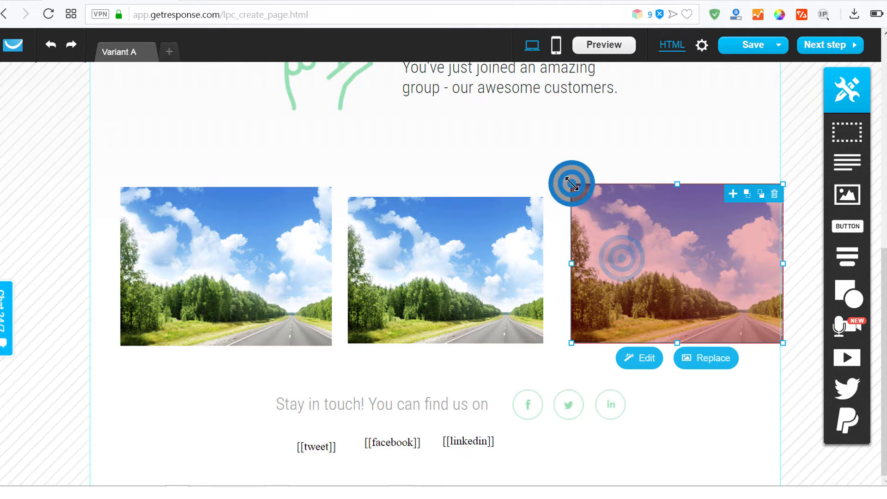
{"action": "left_click_drag", "start_coordinate": [571, 183], "coordinate": [590, 218]}
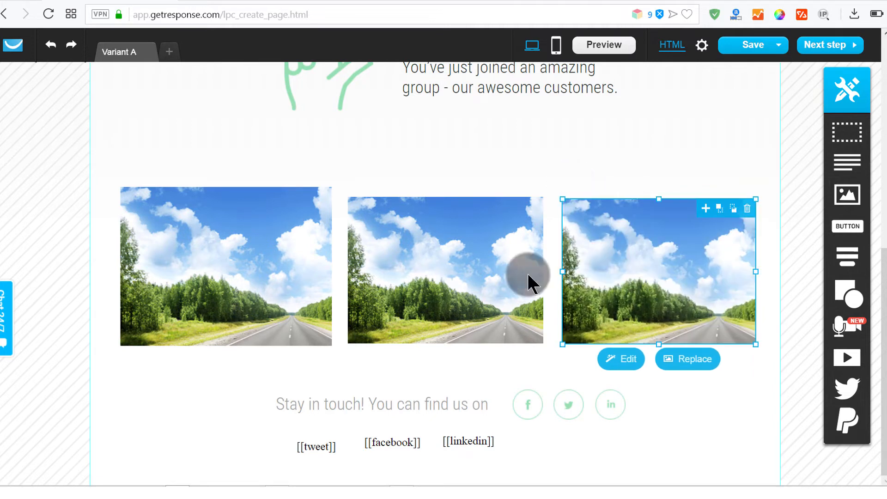
{"action": "left_click", "coordinate": [305, 272]}
{"action": "left_click_drag", "start_coordinate": [332, 187], "coordinate": [319, 197]}
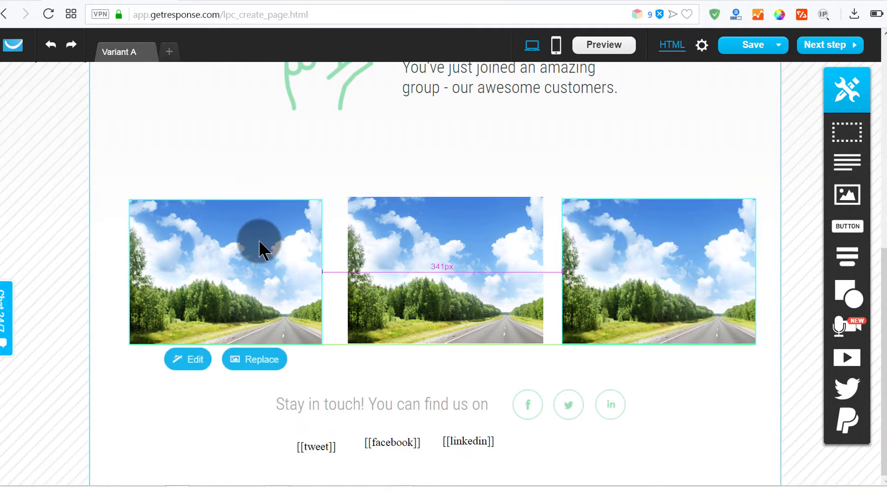
{"action": "mouse_move", "coordinate": [444, 264]}
{"action": "left_mouse_down"}
{"action": "mouse_move", "coordinate": [431, 266]}
{"action": "mouse_move", "coordinate": [464, 263]}
{"action": "left_mouse_up"}
{"action": "left_click", "coordinate": [593, 355]}
{"action": "left_click", "coordinate": [518, 318]}
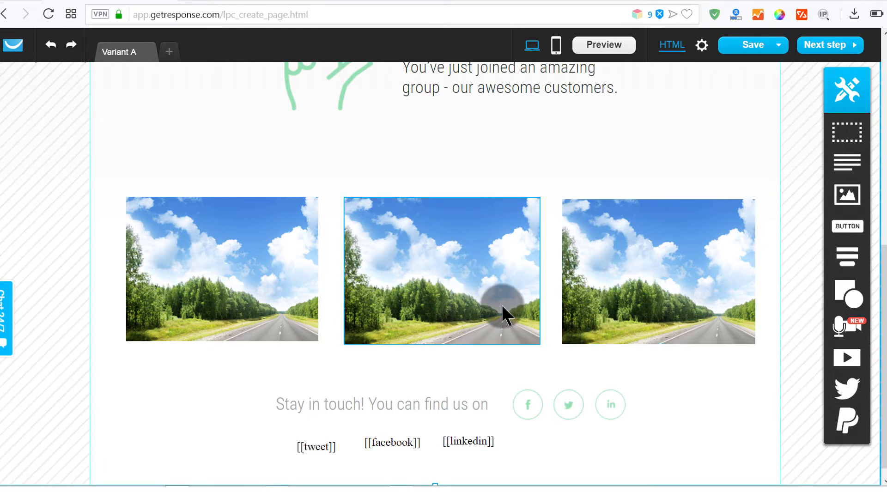
{"action": "scroll", "coordinate": [644, 263], "scroll_direction": "up", "scroll_amount": 3}
{"action": "scroll", "coordinate": [642, 265], "scroll_direction": "down", "scroll_amount": 3}
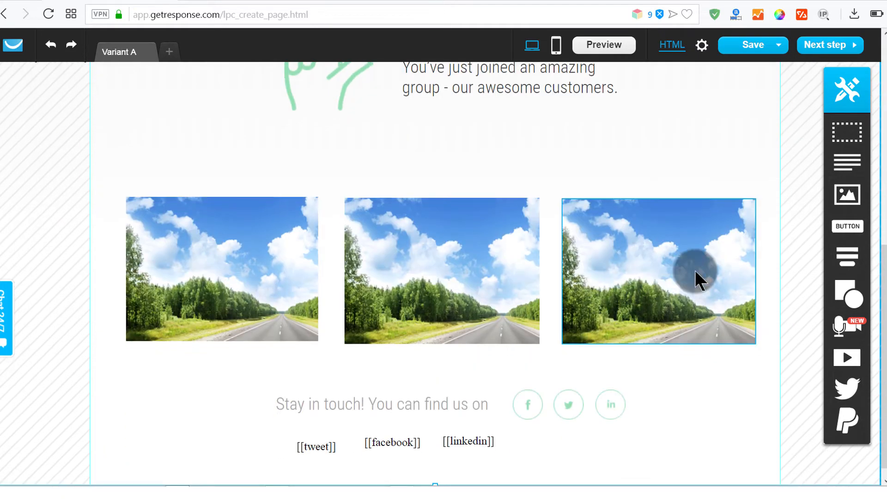
Add a text block above the middle image reading "Related to this".
{"action": "left_click_drag", "start_coordinate": [846, 162], "coordinate": [390, 171]}
{"action": "double_click", "coordinate": [400, 163]}
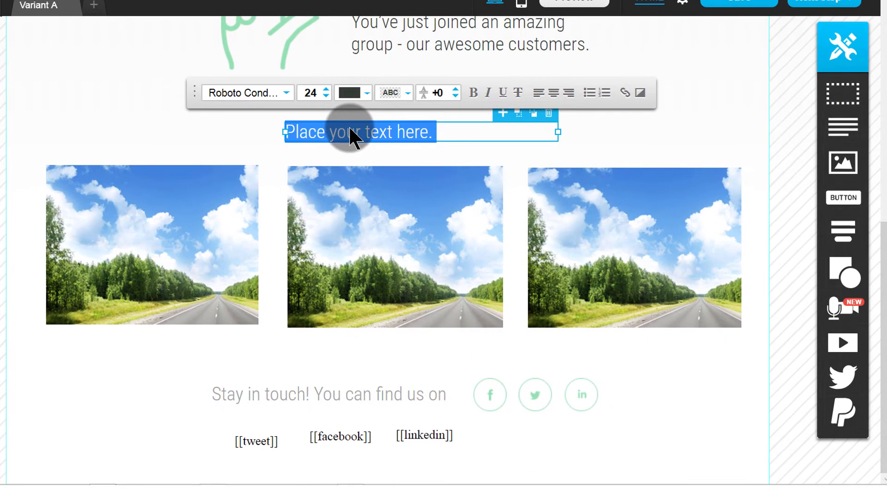
{"action": "type", "text": "Related to this"}
{"action": "left_click", "coordinate": [384, 206]}
Set the "Related to this" heading to font size 35 and make it bold.
{"action": "double_click", "coordinate": [377, 122]}
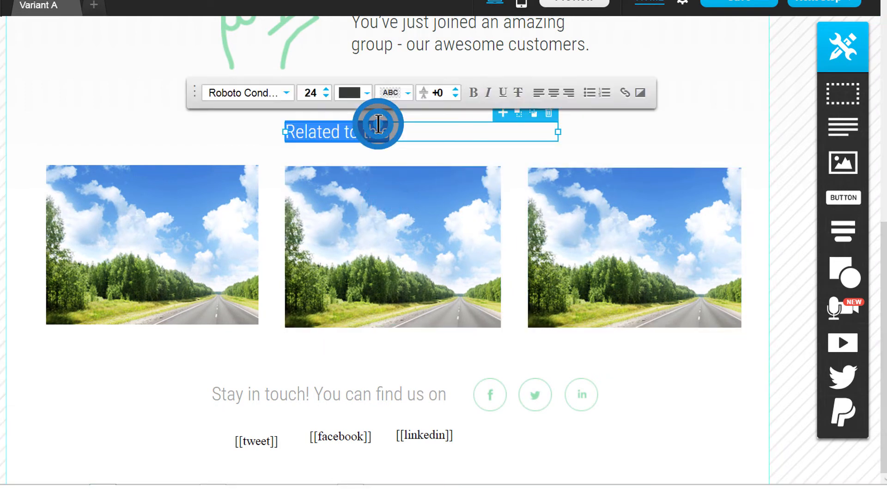
{"action": "left_click", "coordinate": [325, 91]}
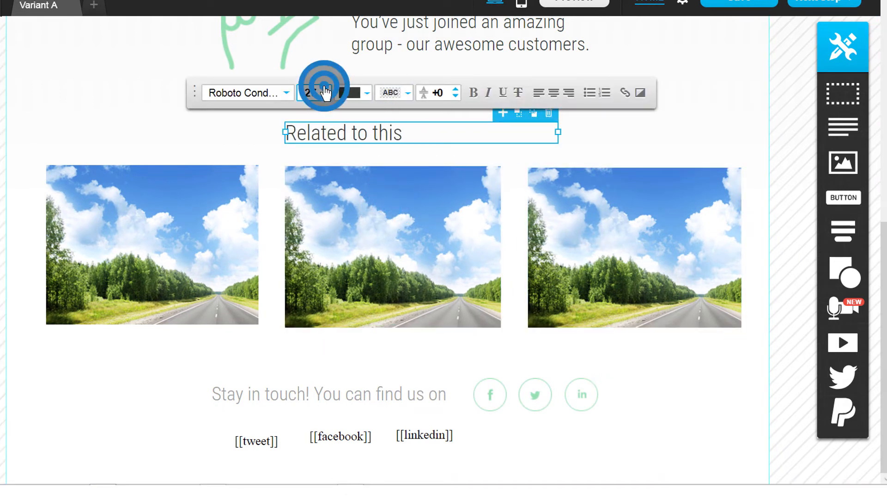
{"action": "left_click", "coordinate": [472, 92]}
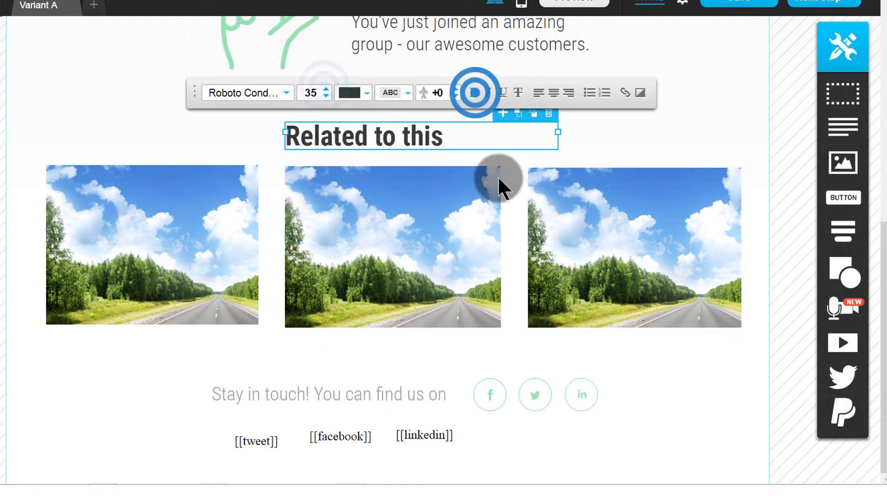
{"action": "left_click", "coordinate": [591, 391]}
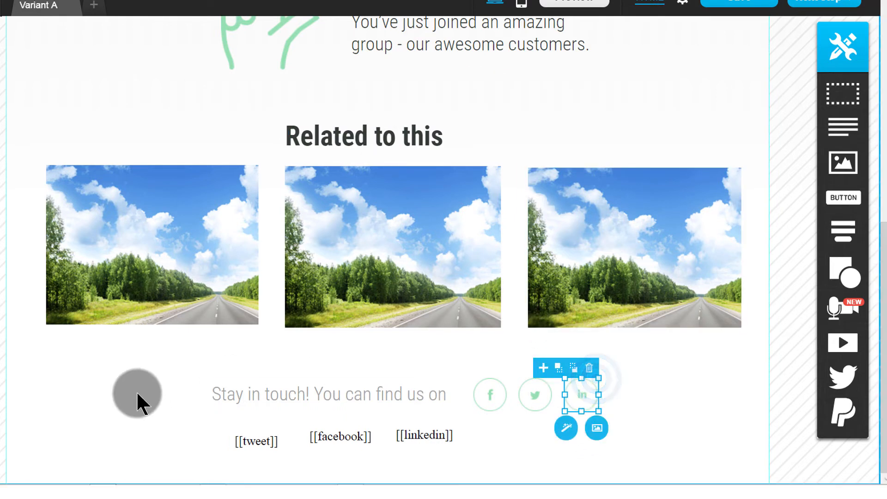
{"action": "left_click", "coordinate": [128, 368]}
Delete the [[linkedin]], [[facebook]] and [[tweet]] placeholders below the "Stay in touch!" line.
{"action": "scroll", "coordinate": [424, 453], "scroll_direction": "down", "scroll_amount": 1}
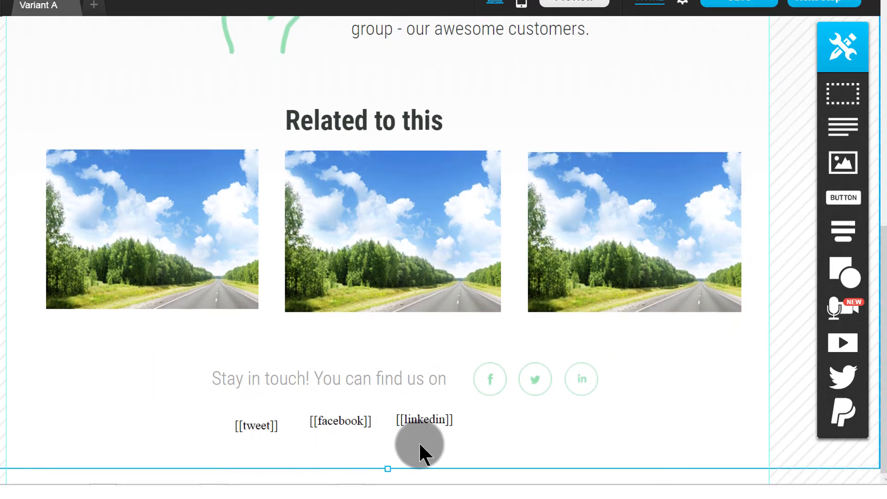
{"action": "left_click", "coordinate": [426, 418]}
{"action": "scroll", "coordinate": [435, 423], "scroll_direction": "up", "scroll_amount": 1}
{"action": "left_click", "coordinate": [462, 423]}
{"action": "left_click", "coordinate": [356, 436]}
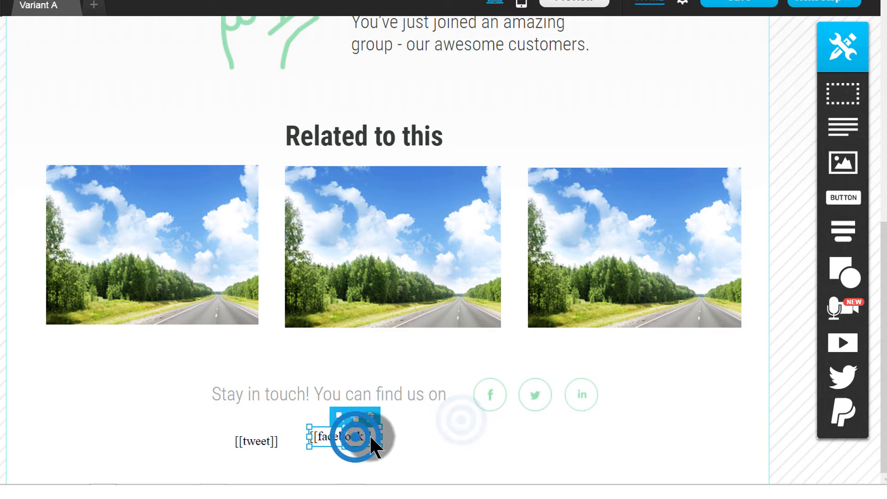
{"action": "left_click", "coordinate": [372, 418]}
{"action": "left_click", "coordinate": [263, 440]}
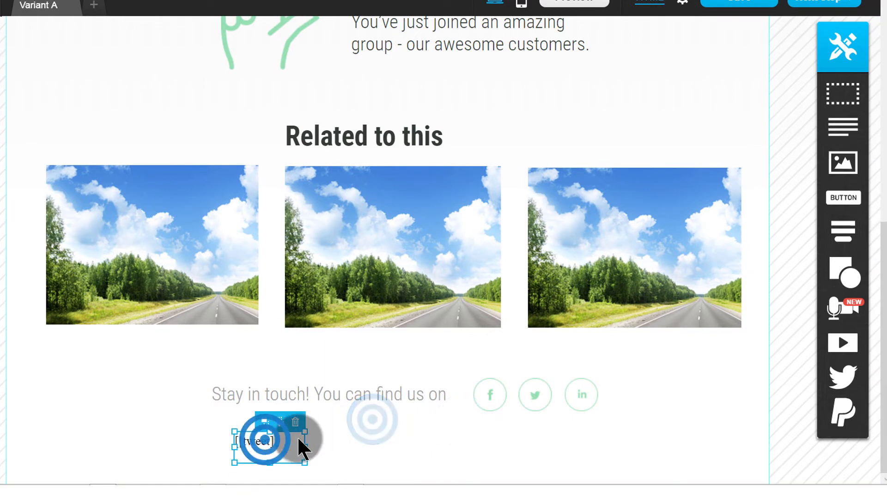
{"action": "left_click", "coordinate": [297, 420]}
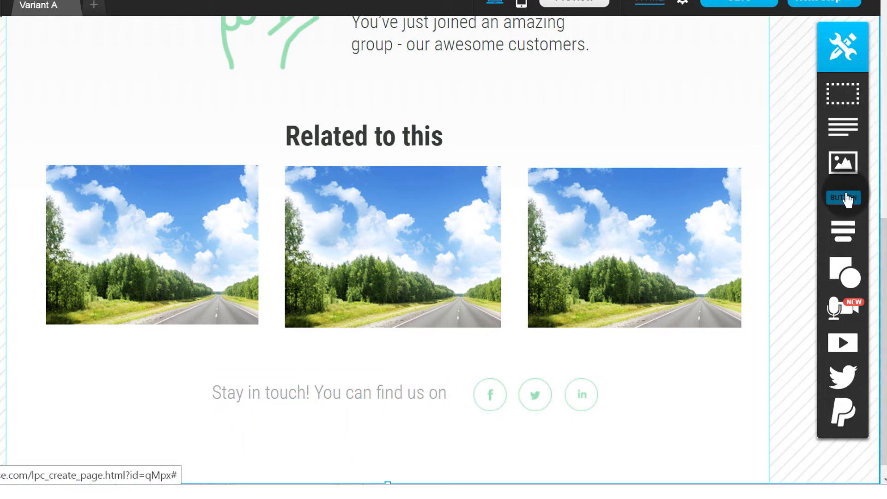
Place a button over the lower part of each of the three images.
{"action": "left_click_drag", "start_coordinate": [846, 198], "coordinate": [393, 287]}
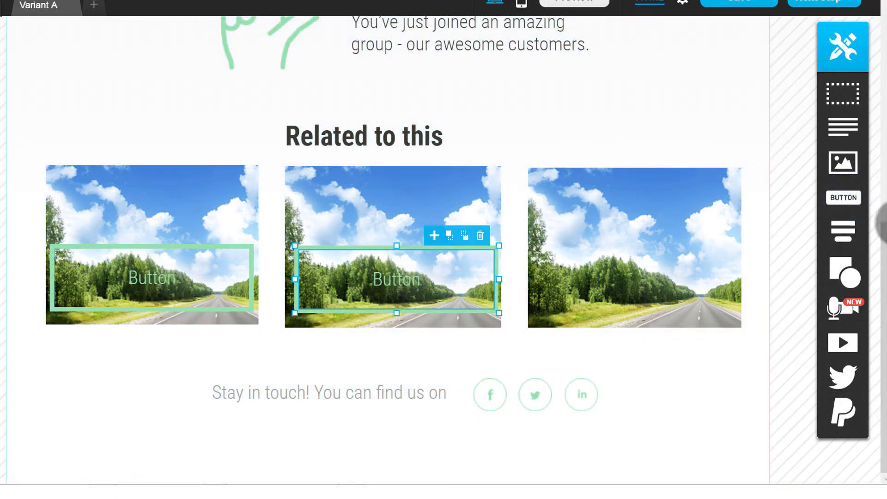
{"action": "left_click_drag", "start_coordinate": [838, 197], "coordinate": [630, 288]}
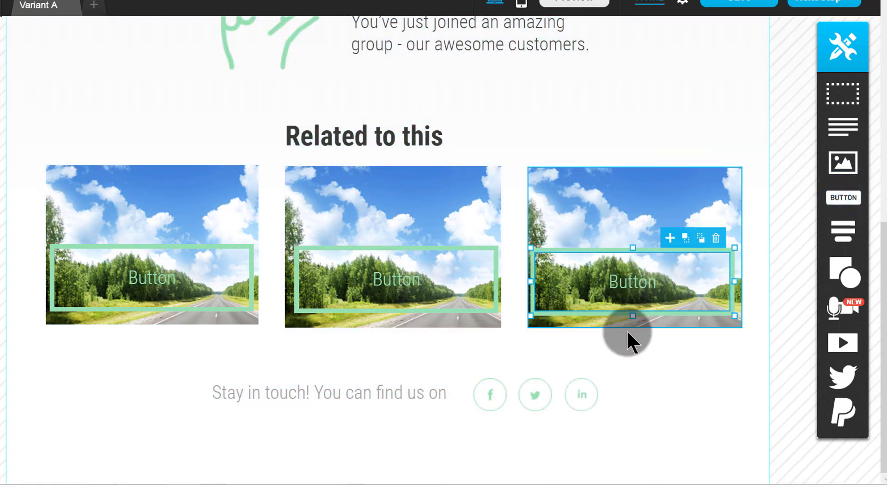
{"action": "left_click", "coordinate": [627, 331]}
{"action": "left_click", "coordinate": [627, 281]}
{"action": "left_click", "coordinate": [627, 282]}
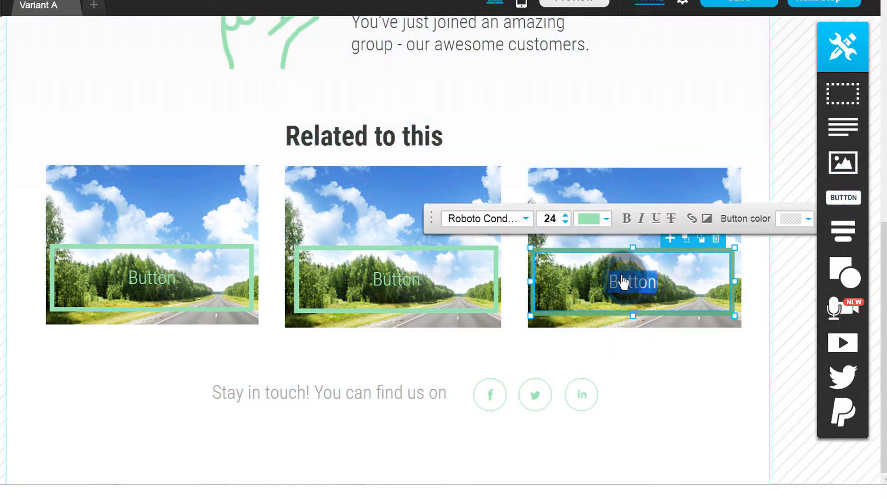
{"action": "left_click", "coordinate": [686, 283]}
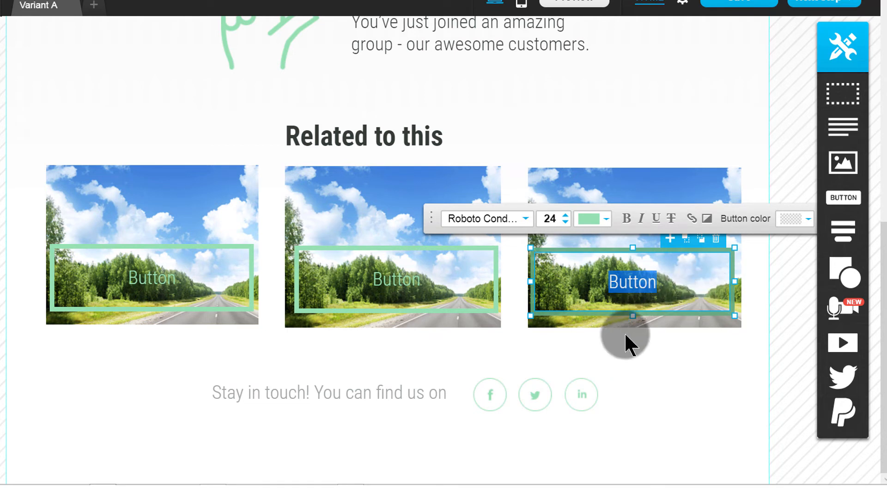
{"action": "left_click", "coordinate": [668, 341]}
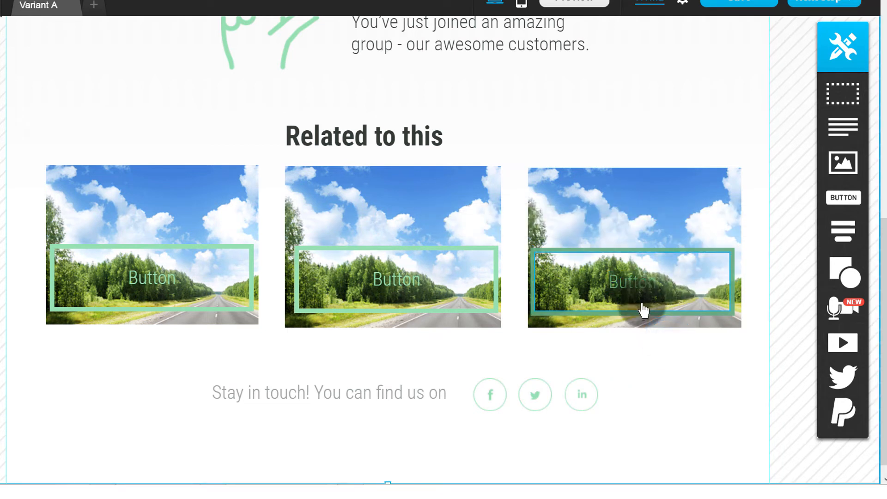
Fill the button on the third image with the solid dark green colour #111D10.
{"action": "left_click", "coordinate": [631, 290]}
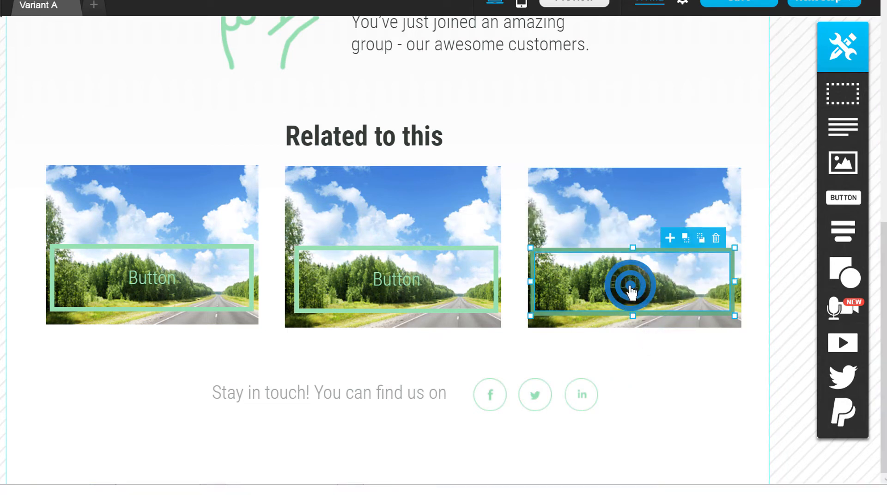
{"action": "left_click", "coordinate": [631, 290]}
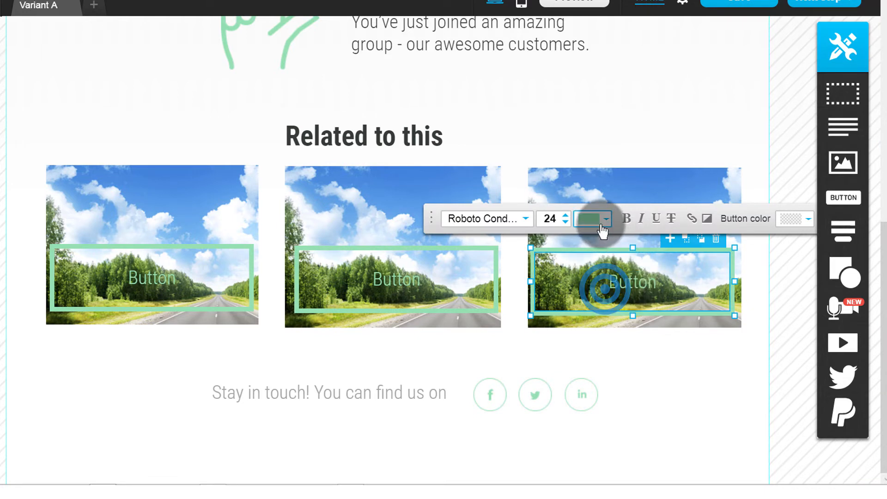
{"action": "left_click", "coordinate": [728, 216]}
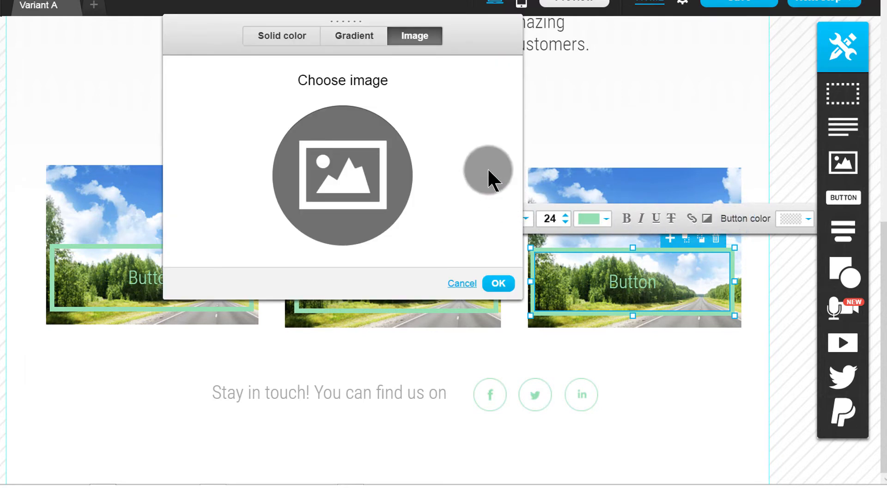
{"action": "left_click", "coordinate": [282, 32]}
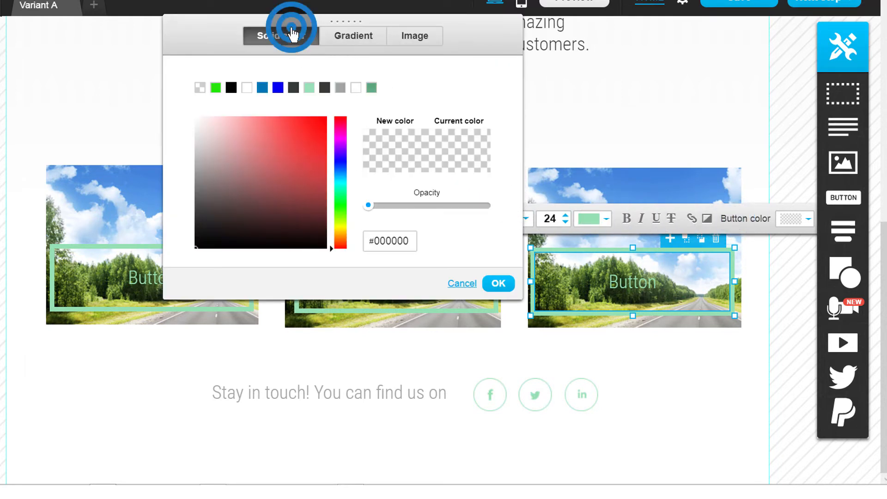
{"action": "left_click", "coordinate": [215, 88]}
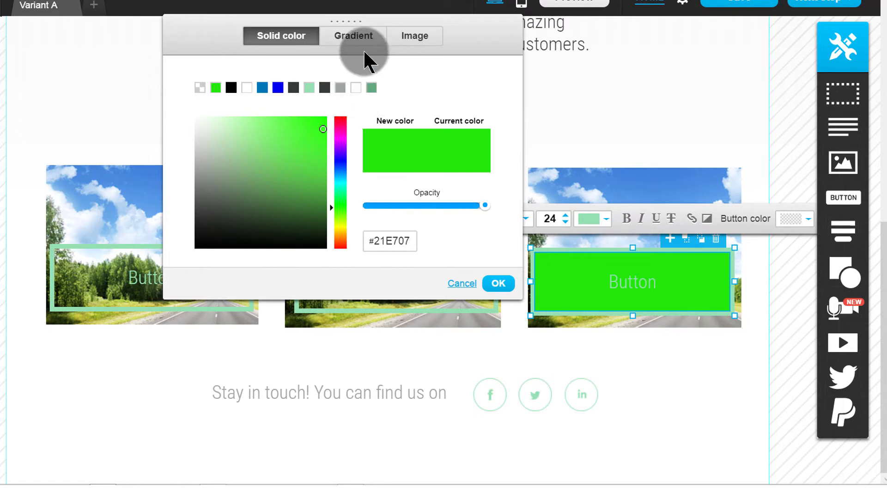
{"action": "left_click", "coordinate": [314, 146]}
{"action": "left_click", "coordinate": [224, 198]}
{"action": "left_click", "coordinate": [253, 233]}
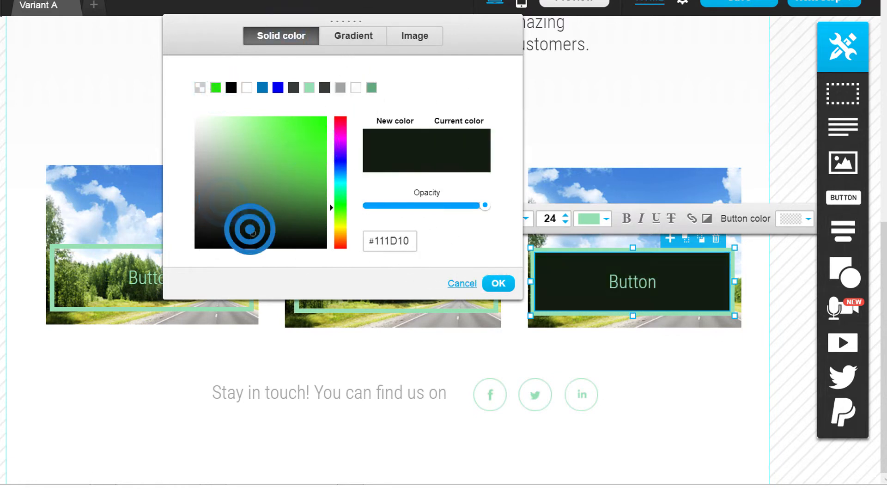
{"action": "left_click", "coordinate": [497, 284]}
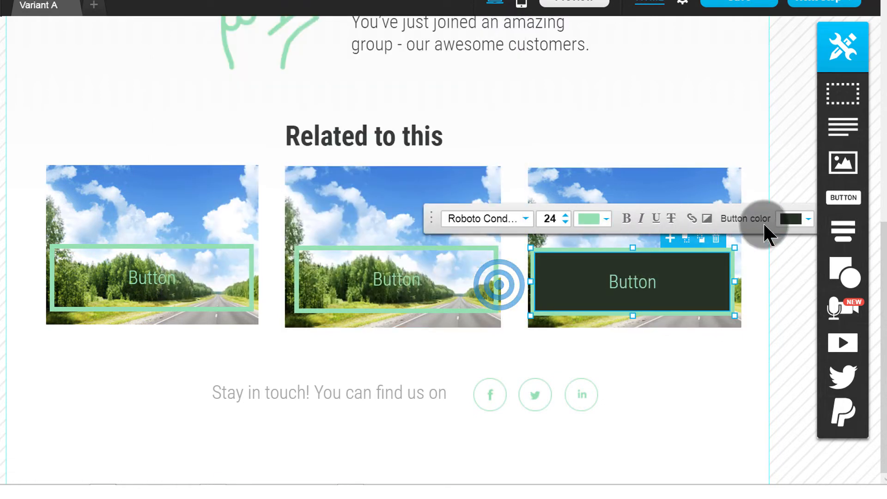
{"action": "left_click", "coordinate": [886, 231]}
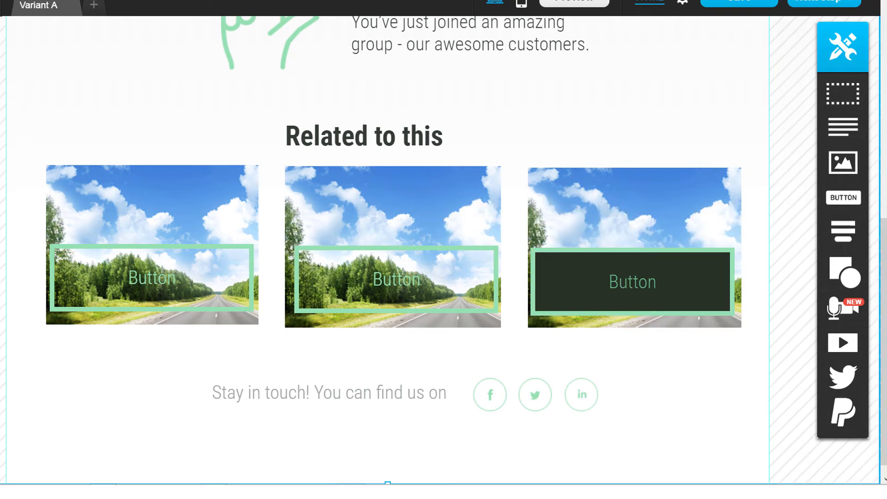
{"action": "left_click", "coordinate": [628, 285]}
{"action": "double_click", "coordinate": [630, 282]}
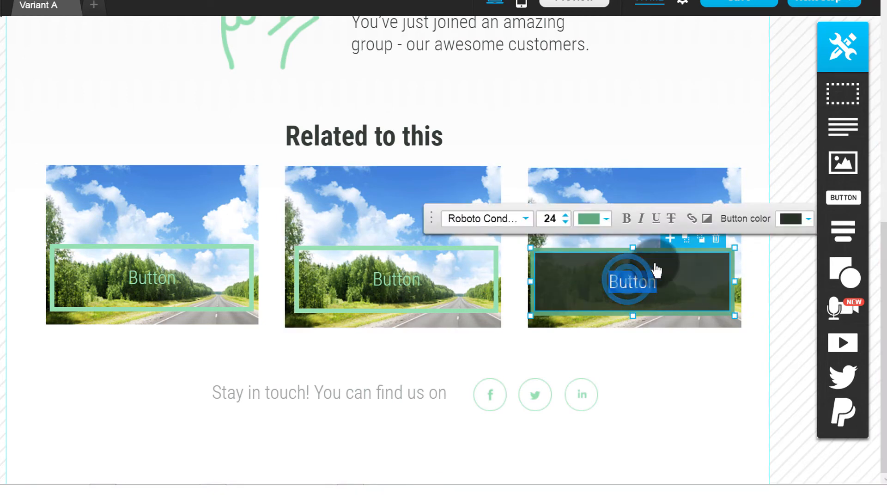
{"action": "left_click", "coordinate": [692, 214]}
{"action": "left_click", "coordinate": [587, 122]}
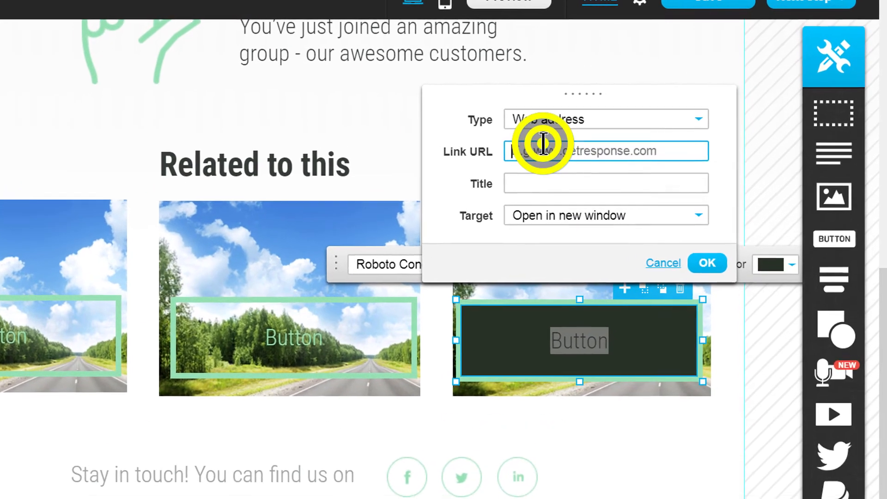
{"action": "right_click", "coordinate": [543, 143]}
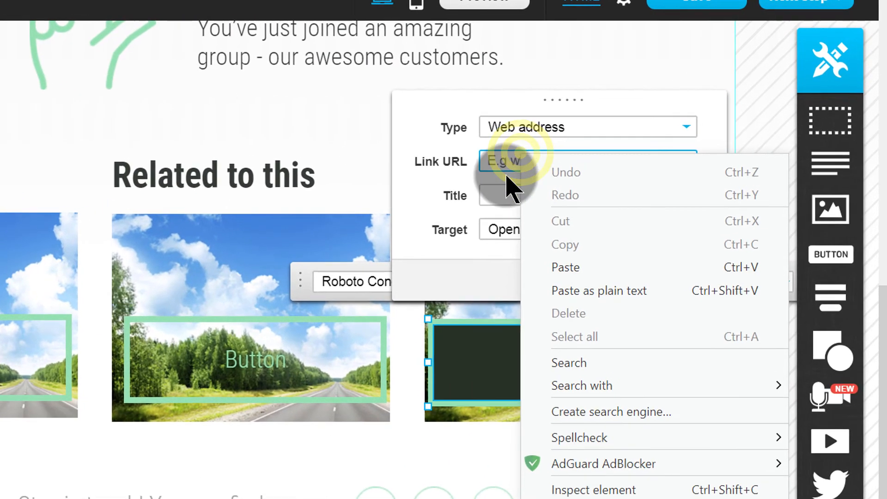
{"action": "left_click", "coordinate": [520, 148]}
{"action": "right_click", "coordinate": [518, 156]}
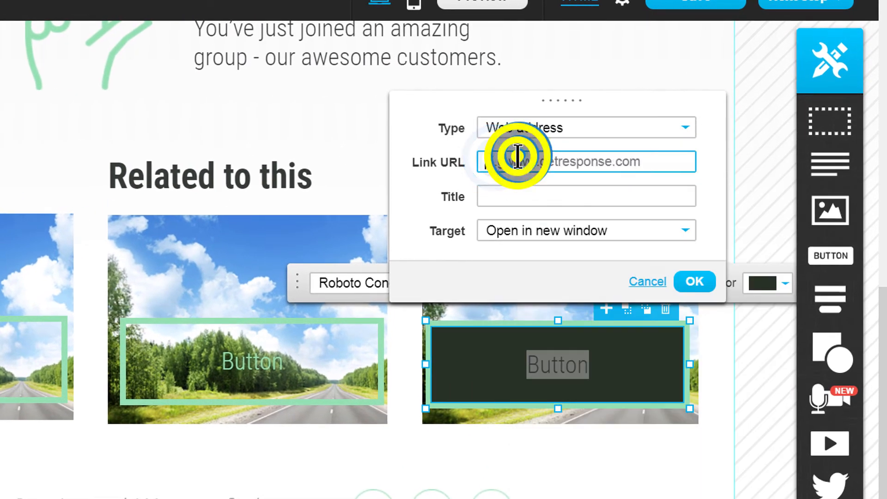
{"action": "left_click", "coordinate": [564, 271]}
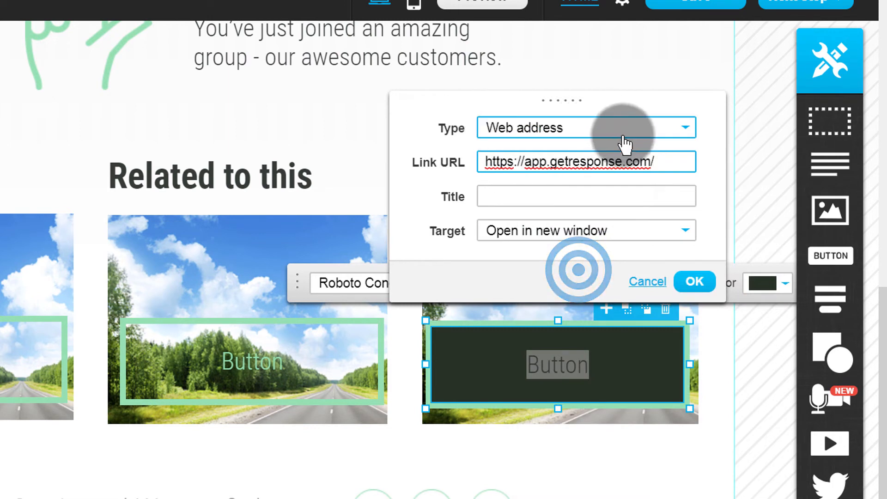
{"action": "left_click", "coordinate": [520, 194]}
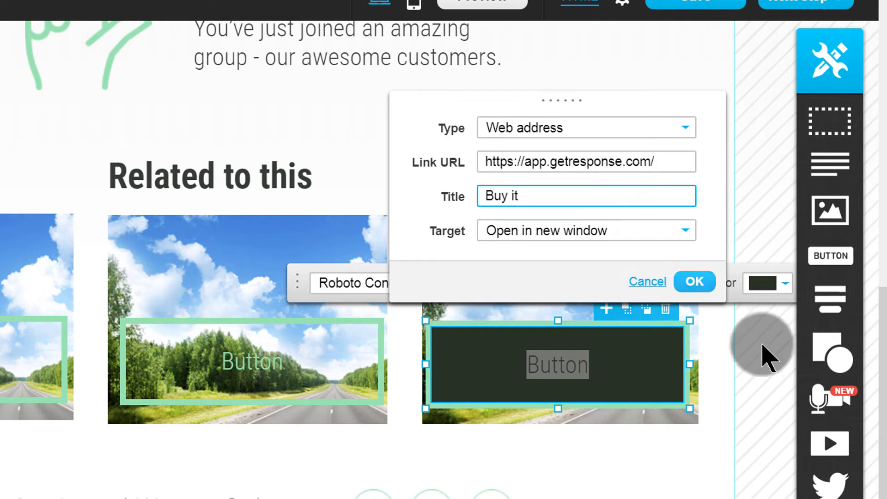
{"action": "left_click", "coordinate": [695, 281]}
Set the dark button's text colour to white, #FFFFFF.
{"action": "left_click", "coordinate": [604, 366]}
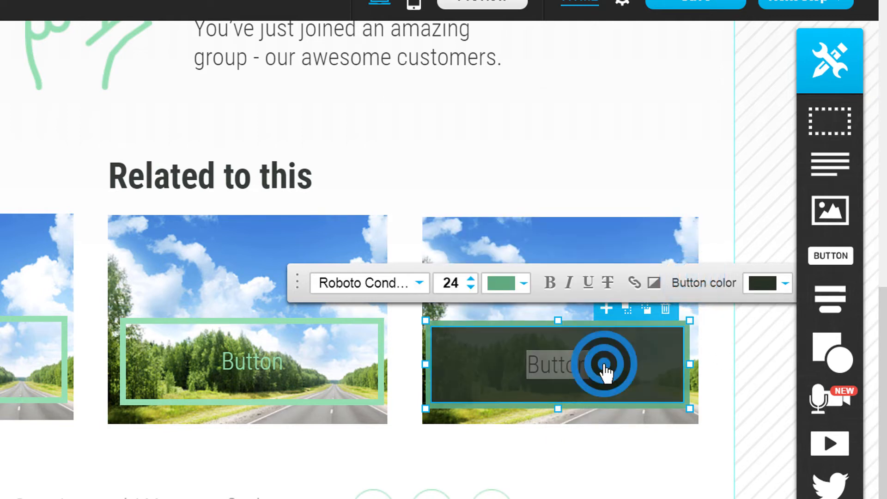
{"action": "left_click", "coordinate": [563, 368]}
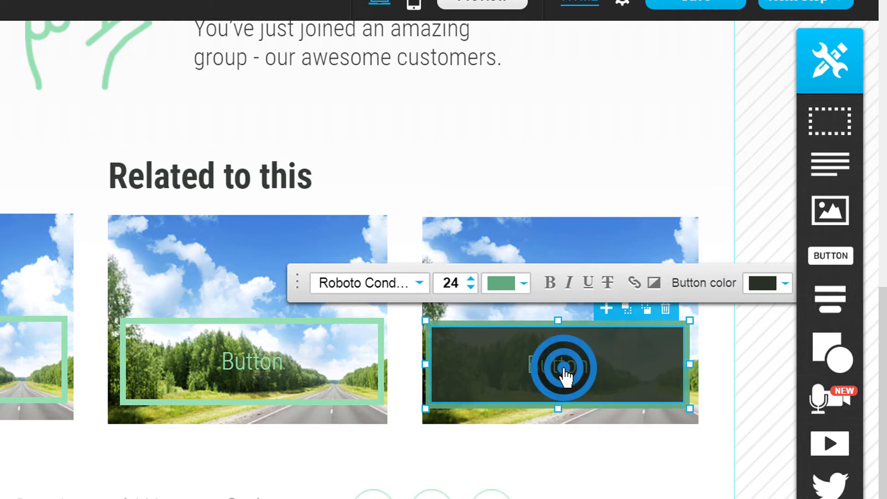
{"action": "left_click", "coordinate": [531, 291]}
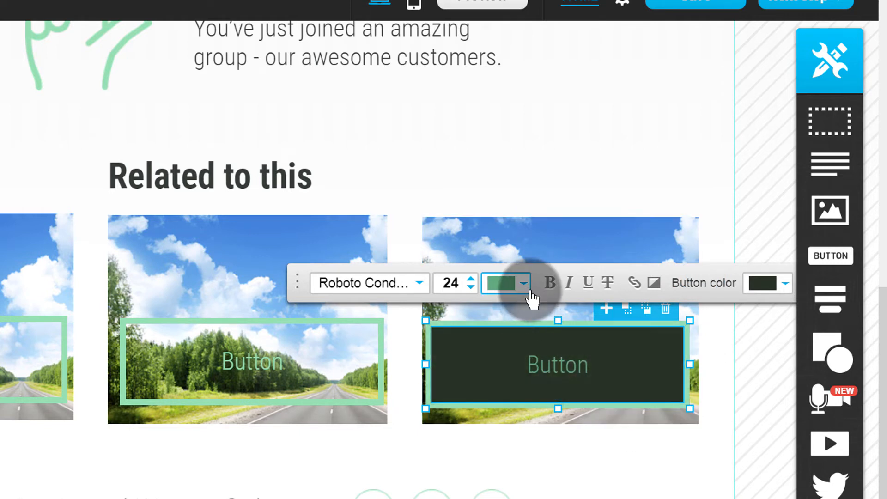
{"action": "left_click", "coordinate": [551, 369]}
{"action": "left_click", "coordinate": [512, 286]}
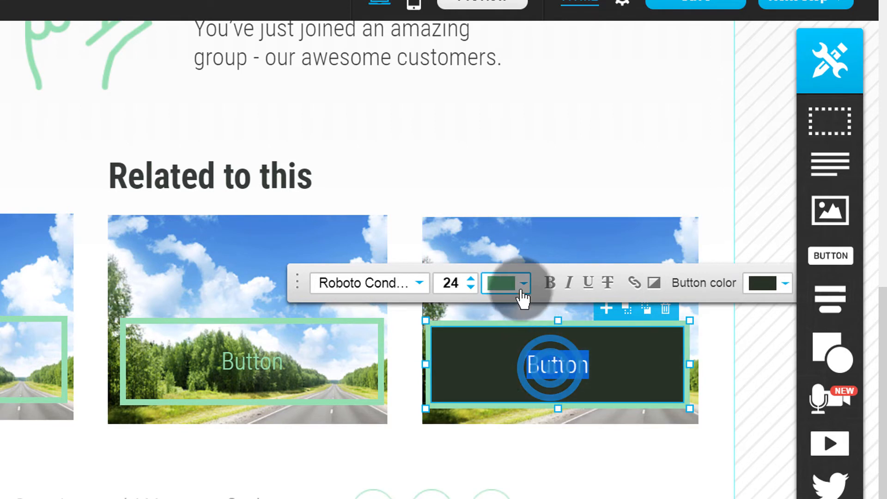
{"action": "left_click", "coordinate": [435, 46]}
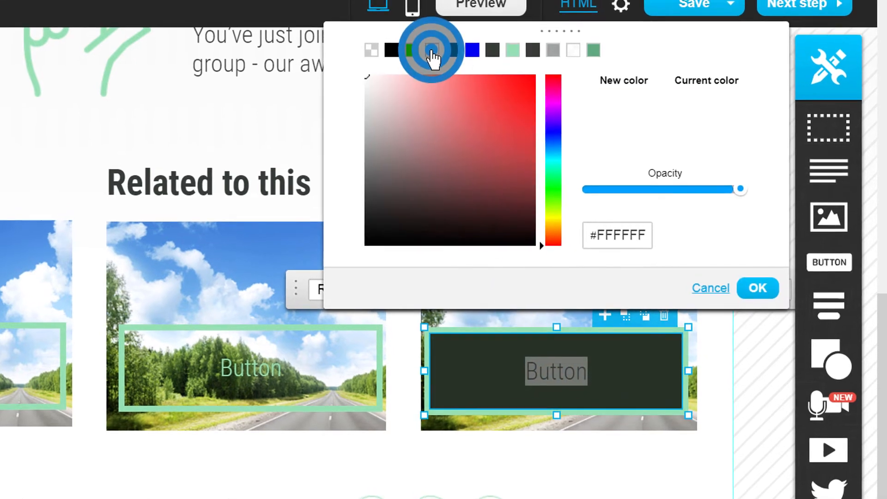
{"action": "left_click", "coordinate": [759, 282]}
{"action": "left_click", "coordinate": [616, 416]}
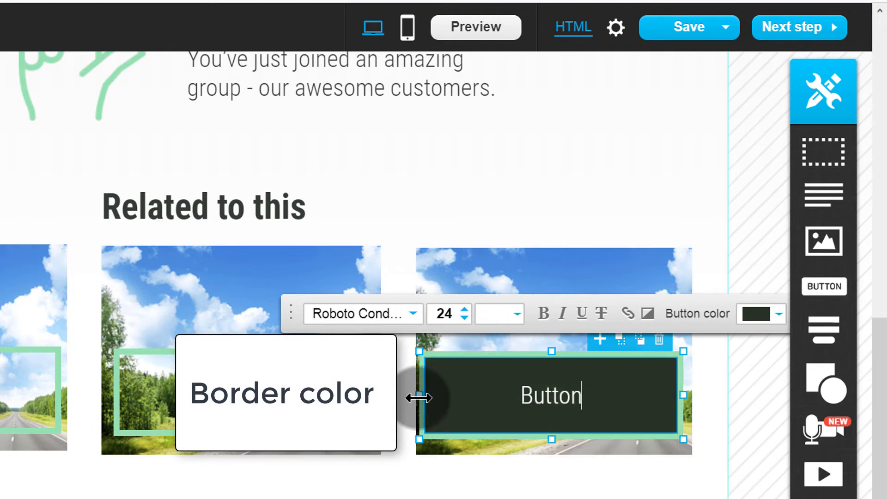
Narrow the dark button slightly from both sides and reposition it centred over the lower part of the third image.
{"action": "left_click_drag", "start_coordinate": [418, 395], "coordinate": [424, 396]}
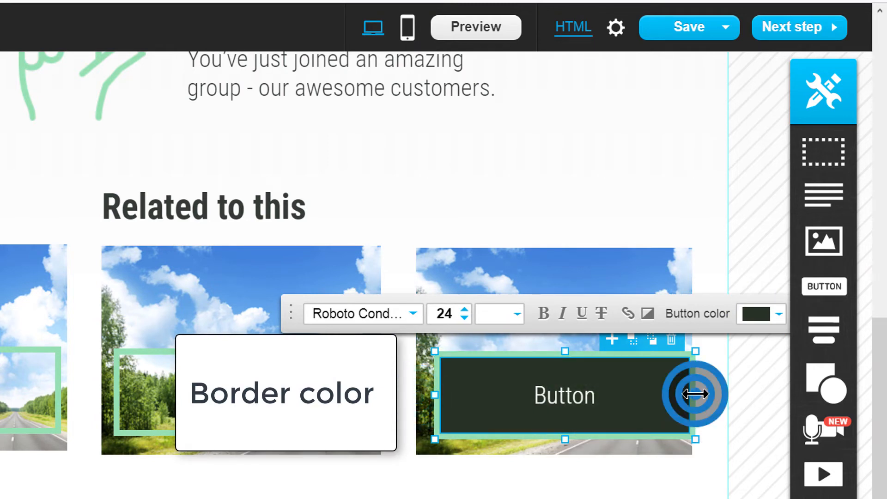
{"action": "left_click_drag", "start_coordinate": [695, 394], "coordinate": [690, 395]}
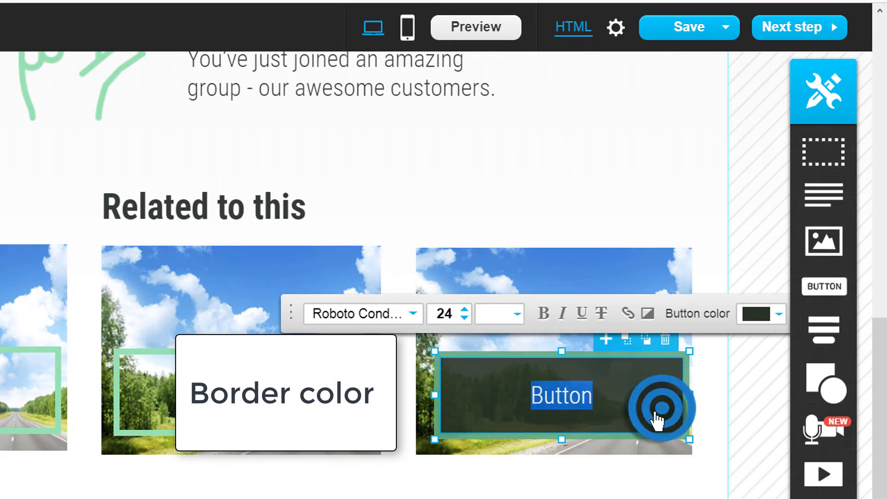
{"action": "left_click", "coordinate": [623, 421]}
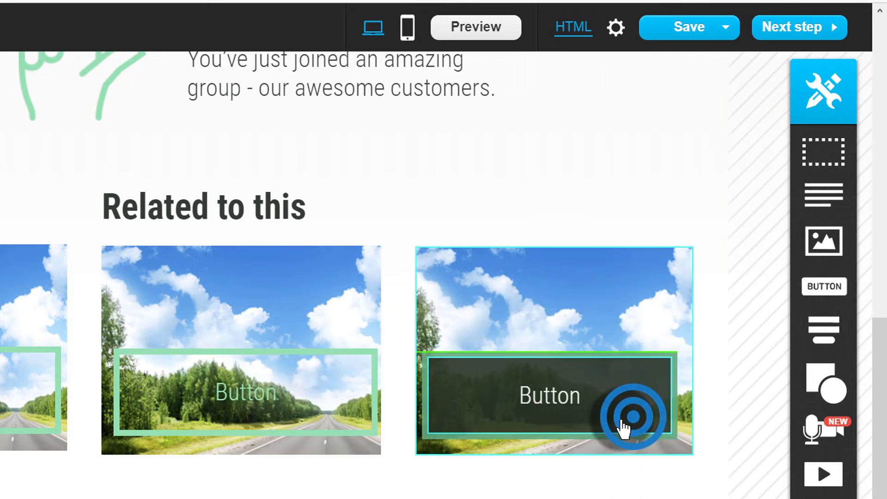
{"action": "left_click", "coordinate": [628, 430]}
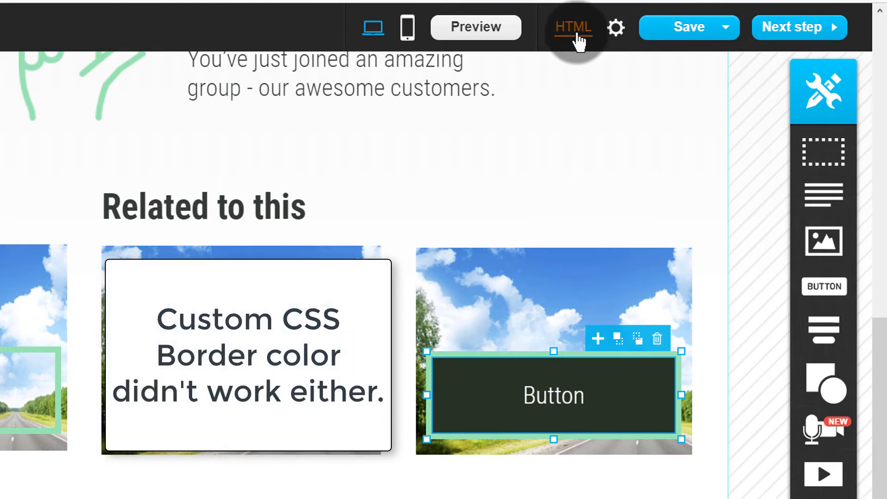
{"action": "left_click", "coordinate": [661, 495]}
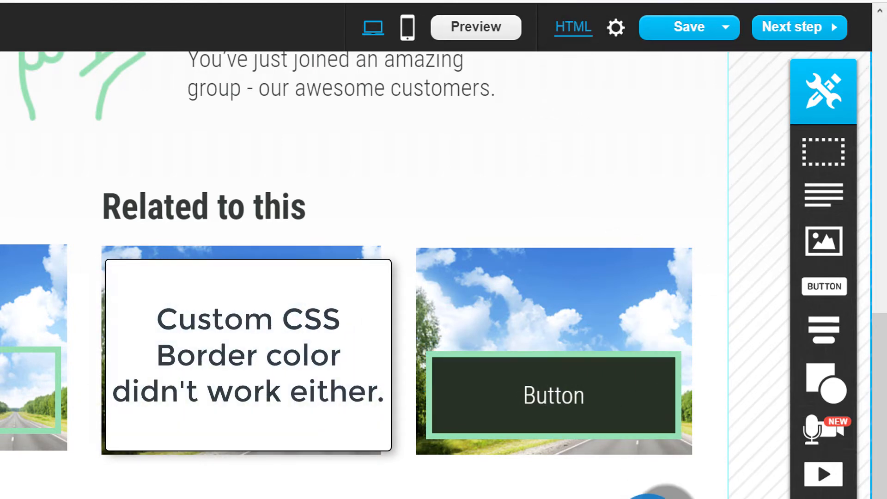
{"action": "left_click", "coordinate": [441, 401]}
{"action": "left_click", "coordinate": [592, 303]}
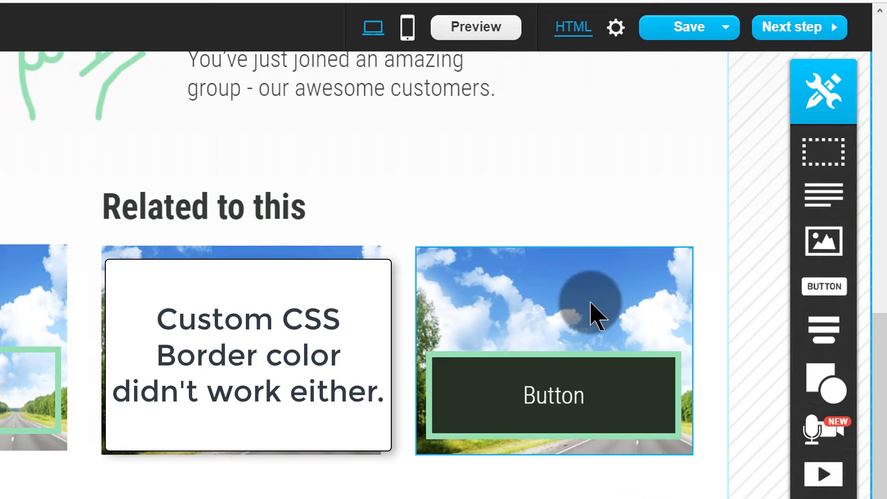
{"action": "left_click", "coordinate": [489, 294]}
Add a text block and position it across the upper part of the third image.
{"action": "left_click", "coordinate": [836, 200]}
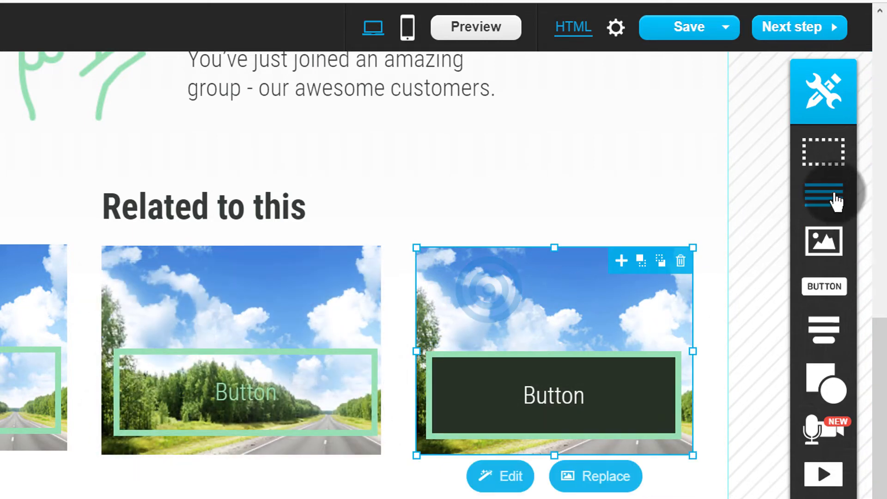
{"action": "left_click_drag", "start_coordinate": [835, 193], "coordinate": [613, 269]}
{"action": "left_click_drag", "start_coordinate": [728, 268], "coordinate": [623, 280]}
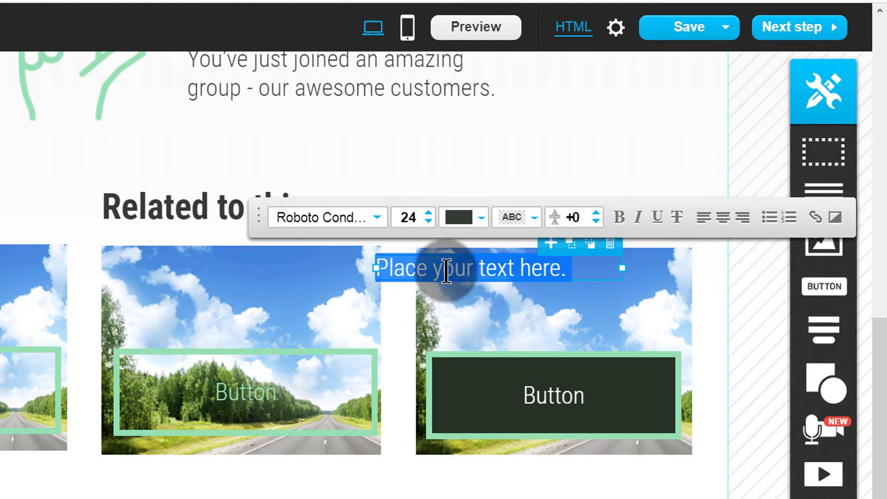
{"action": "left_click", "coordinate": [669, 327]}
{"action": "left_click_drag", "start_coordinate": [487, 271], "coordinate": [540, 287]}
Set the colour of the "Place your text here." text on the third image to white, #FFFFFF.
{"action": "double_click", "coordinate": [534, 273]}
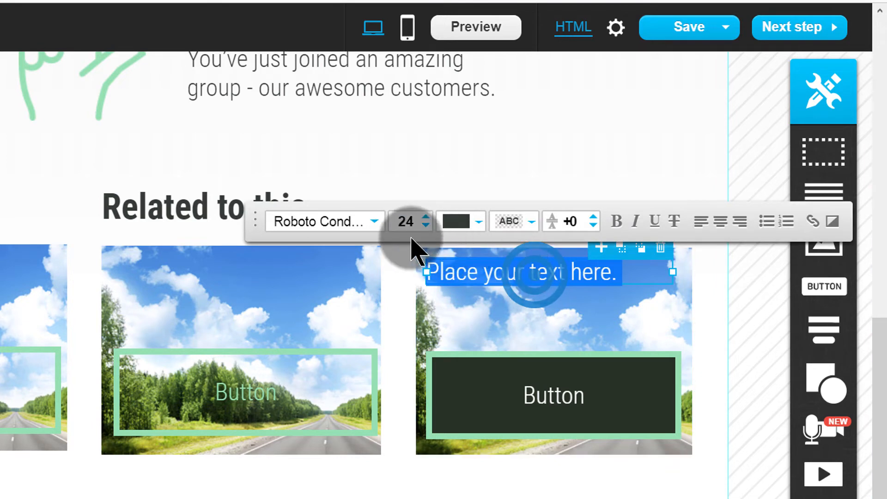
{"action": "left_click", "coordinate": [458, 222]}
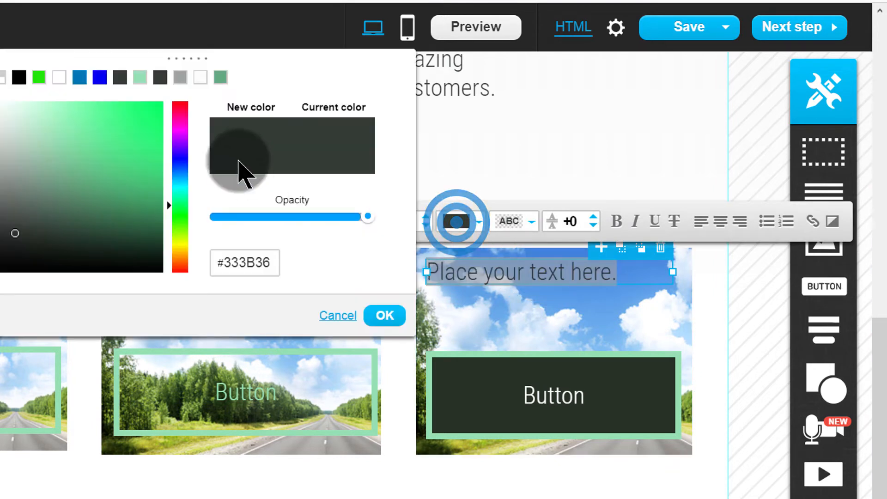
{"action": "left_click", "coordinate": [59, 77]}
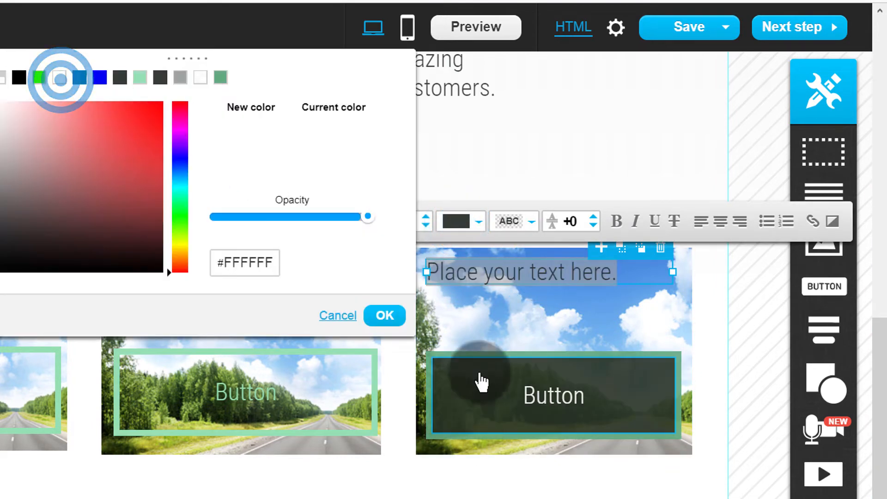
{"action": "left_click", "coordinate": [382, 316]}
{"action": "left_click", "coordinate": [542, 282]}
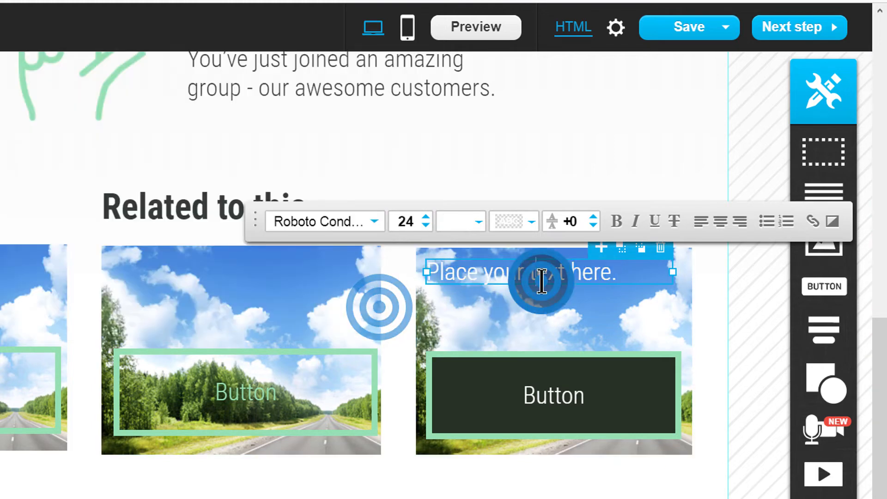
Replace the first related-product image with chalkboard lightbulb image 82 and reposition its button over the lower part of the new image.
{"action": "left_click", "coordinate": [642, 304]}
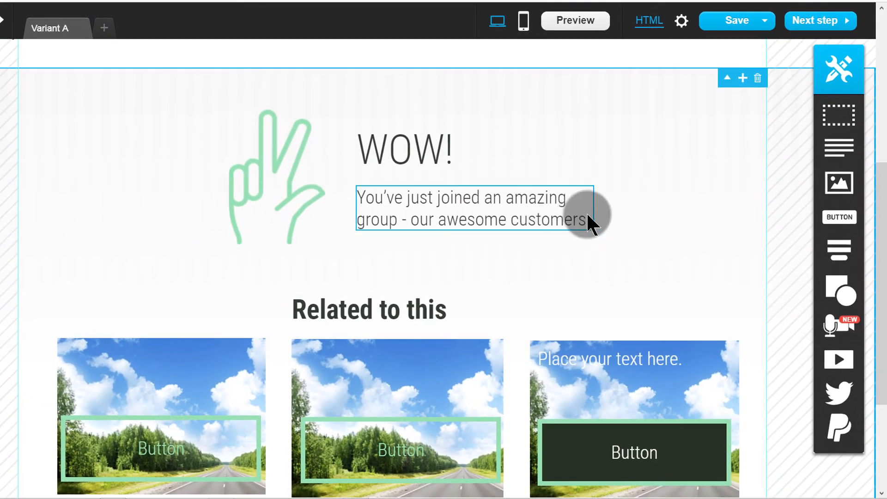
{"action": "scroll", "coordinate": [587, 212], "scroll_direction": "down", "scroll_amount": 3}
{"action": "left_click", "coordinate": [217, 213]}
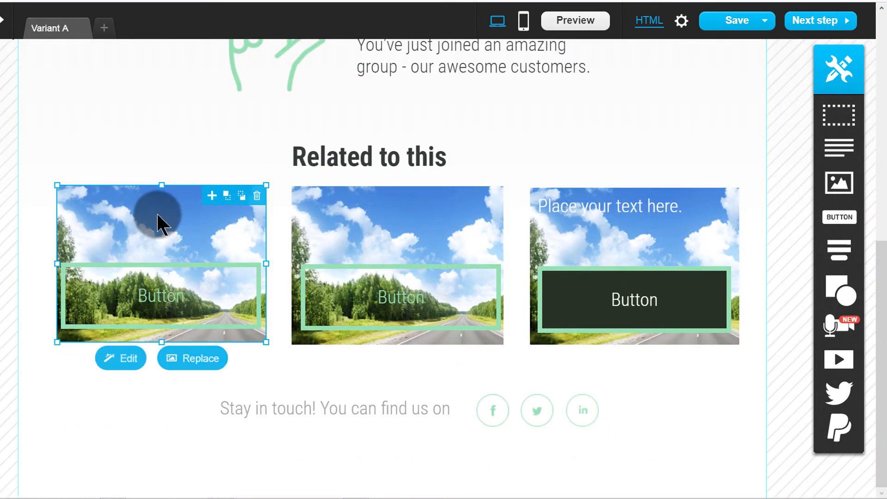
{"action": "left_click", "coordinate": [199, 359]}
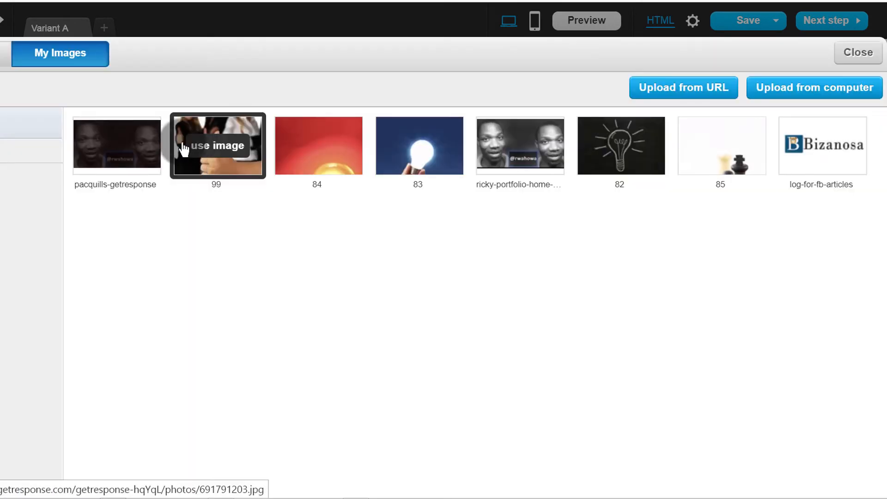
{"action": "left_click", "coordinate": [622, 152]}
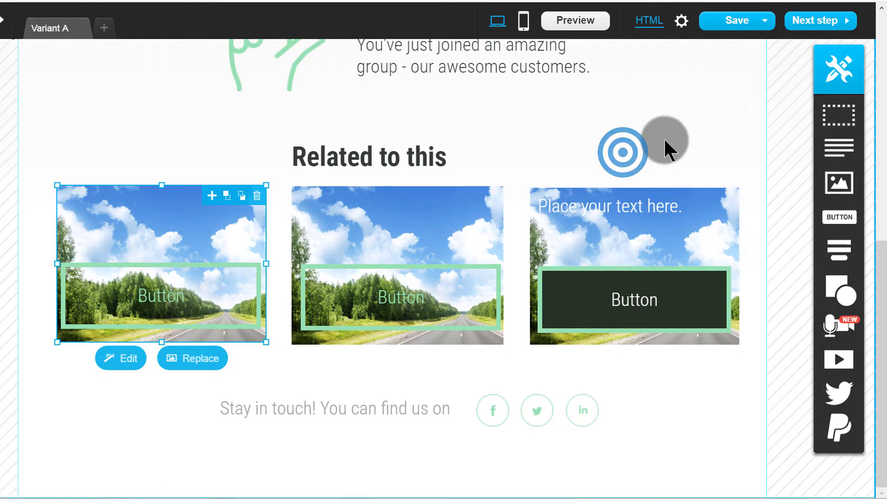
{"action": "left_click", "coordinate": [192, 358]}
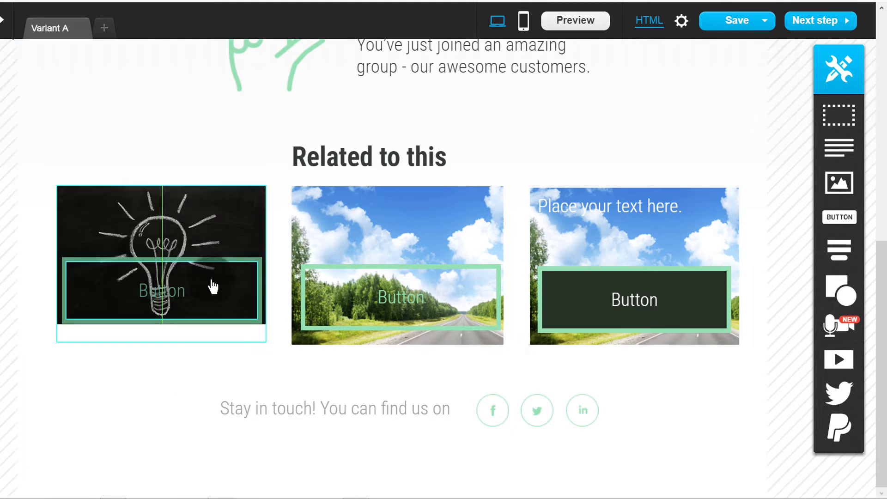
{"action": "left_click", "coordinate": [238, 313]}
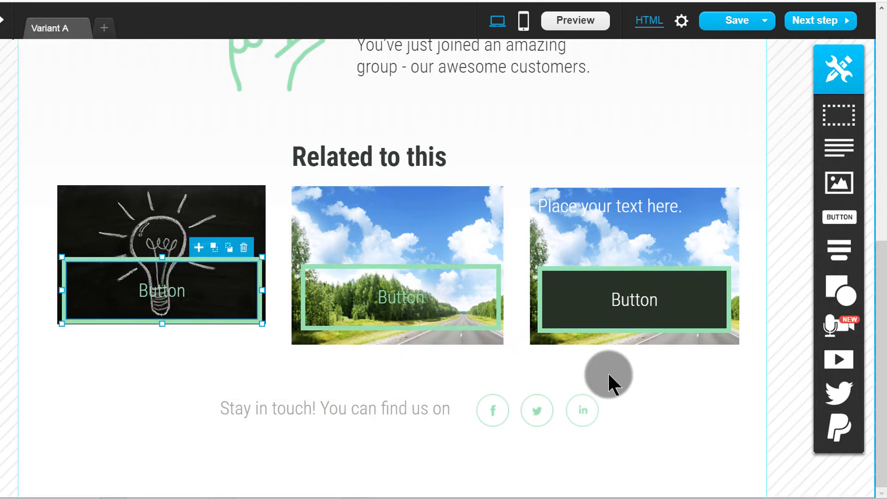
Review the page from the MYBRAND logo through the related-product images down to the social icons.
{"action": "scroll", "coordinate": [450, 238], "scroll_direction": "up", "scroll_amount": 6}
{"action": "scroll", "coordinate": [573, 375], "scroll_direction": "down", "scroll_amount": 3}
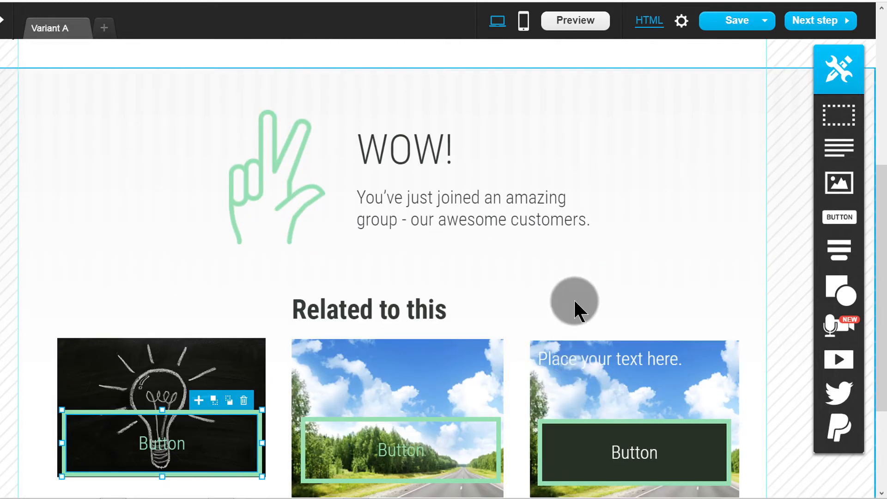
{"action": "scroll", "coordinate": [573, 298], "scroll_direction": "up", "scroll_amount": 8}
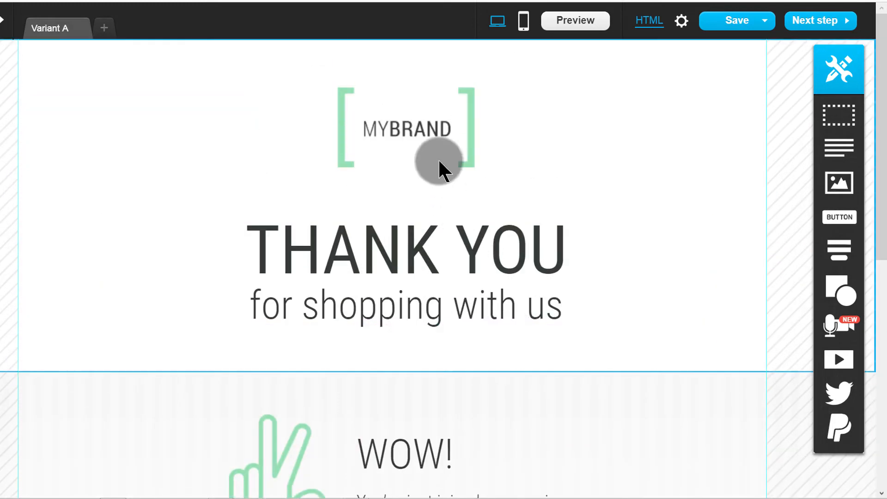
{"action": "left_click", "coordinate": [426, 127]}
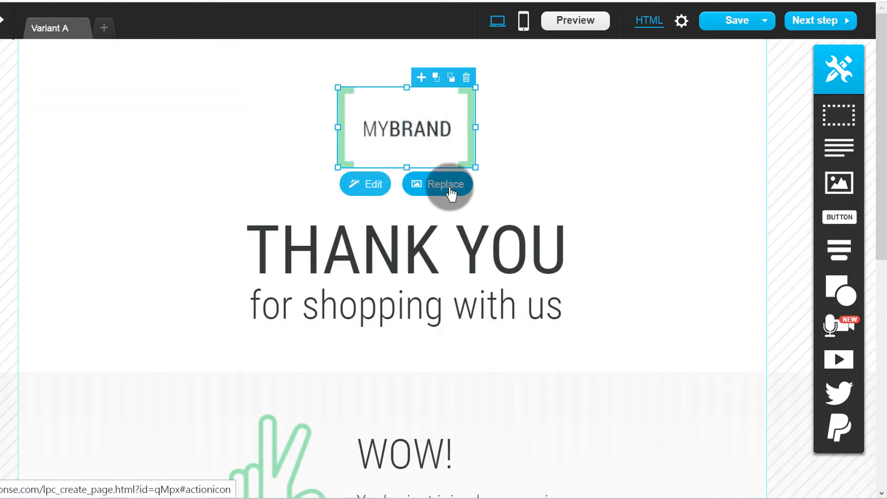
{"action": "scroll", "coordinate": [610, 227], "scroll_direction": "down", "scroll_amount": 5}
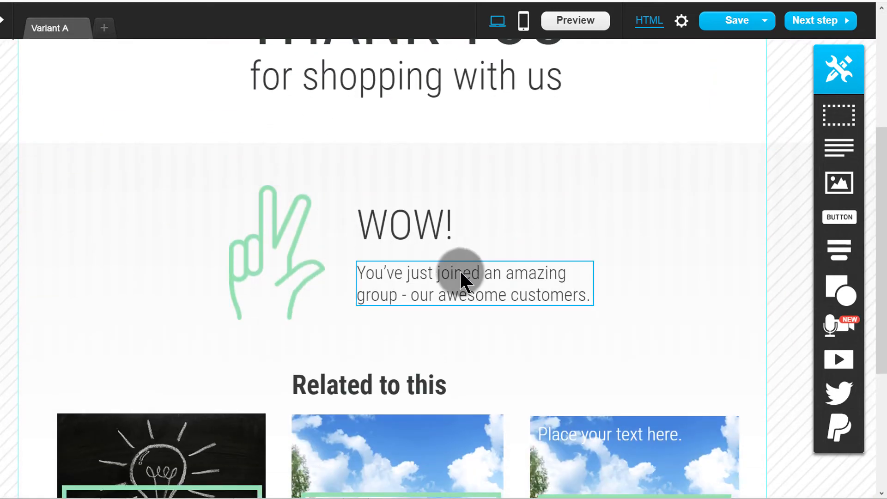
{"action": "scroll", "coordinate": [492, 268], "scroll_direction": "down", "scroll_amount": 3}
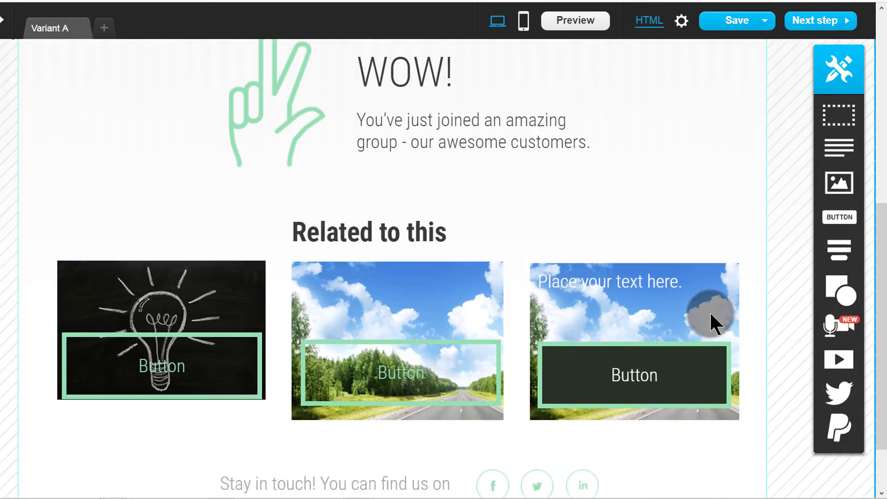
{"action": "scroll", "coordinate": [375, 211], "scroll_direction": "down", "scroll_amount": 2}
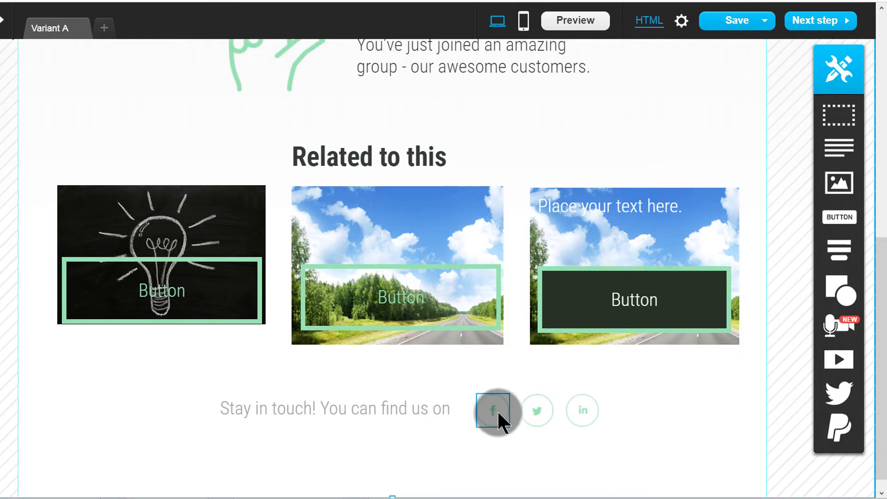
Examine the link settings of the footer's Twitter icon, cancel without changes, and check the Facebook icon beside it.
{"action": "left_click", "coordinate": [532, 411]}
{"action": "left_click", "coordinate": [532, 411]}
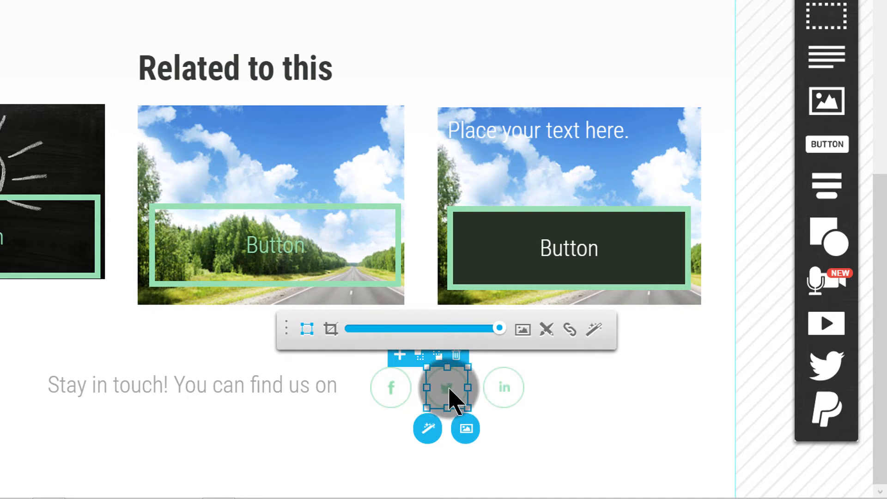
{"action": "left_click", "coordinate": [570, 330]}
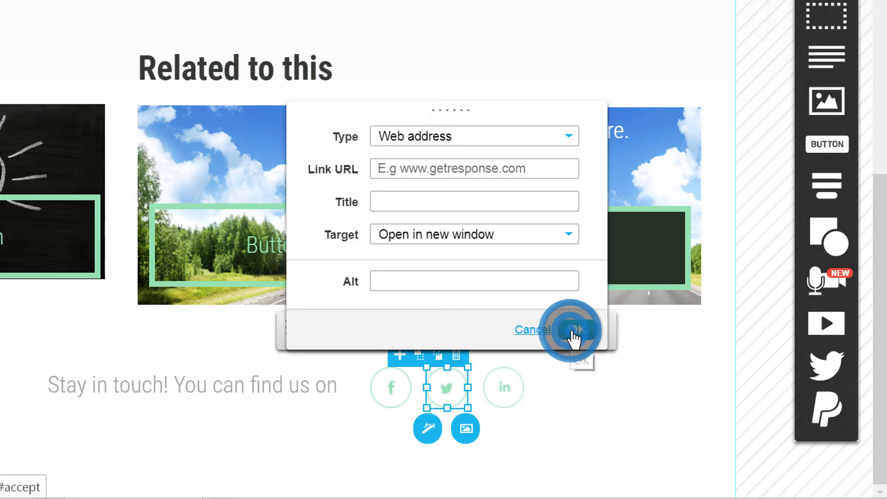
{"action": "left_click", "coordinate": [445, 165]}
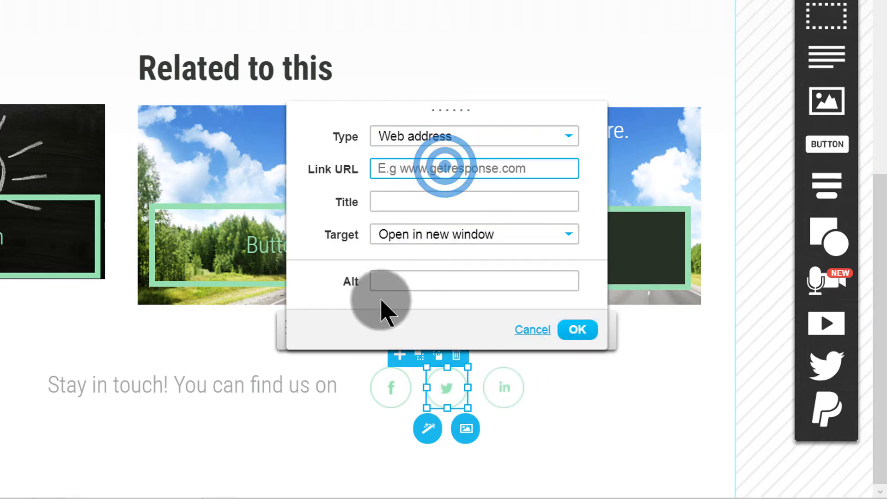
{"action": "left_click", "coordinate": [532, 329]}
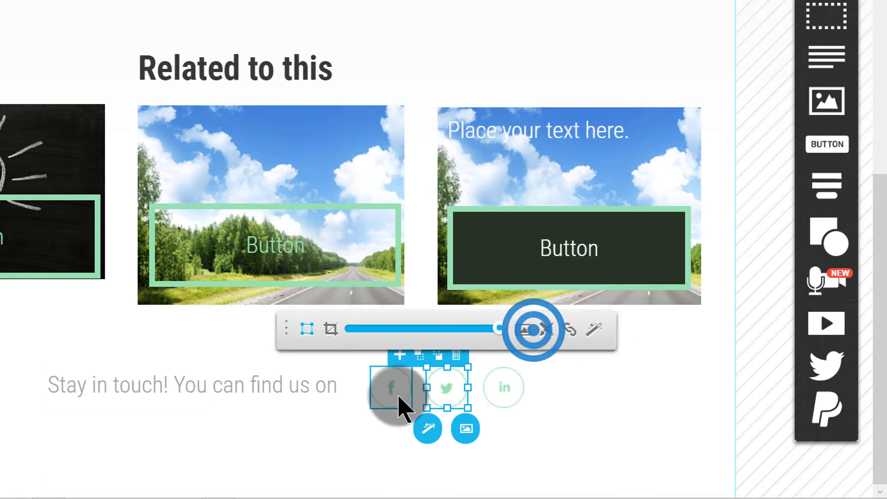
{"action": "left_click", "coordinate": [397, 390]}
{"action": "left_click", "coordinate": [241, 416]}
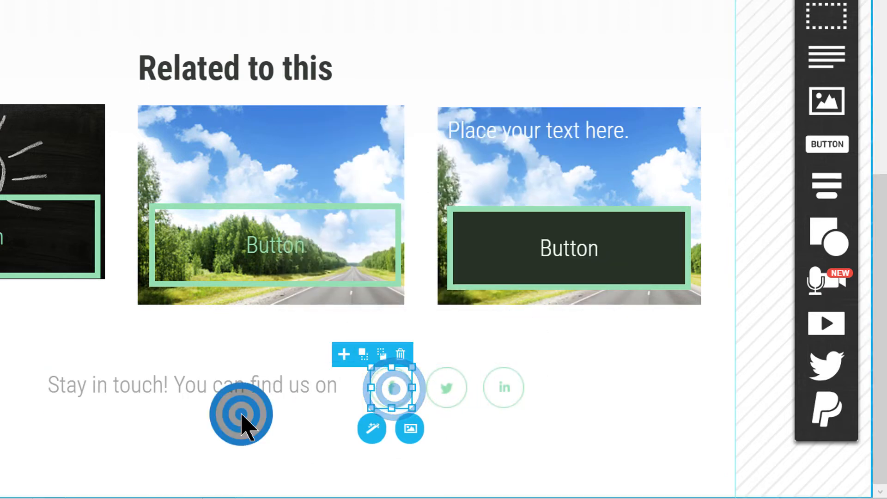
{"action": "scroll", "coordinate": [434, 383], "scroll_direction": "down", "scroll_amount": 1}
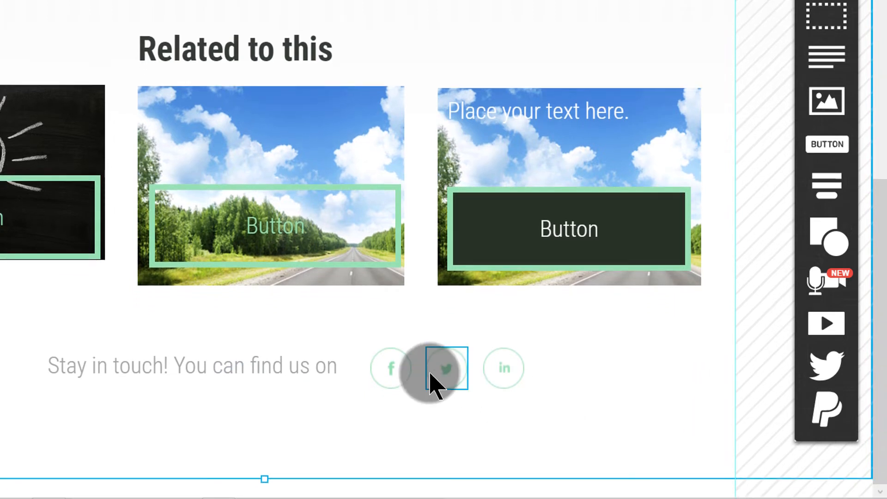
Add an empty section below the "Stay in touch!" area and place a Facebook Like button in it.
{"action": "left_click", "coordinate": [837, 365]}
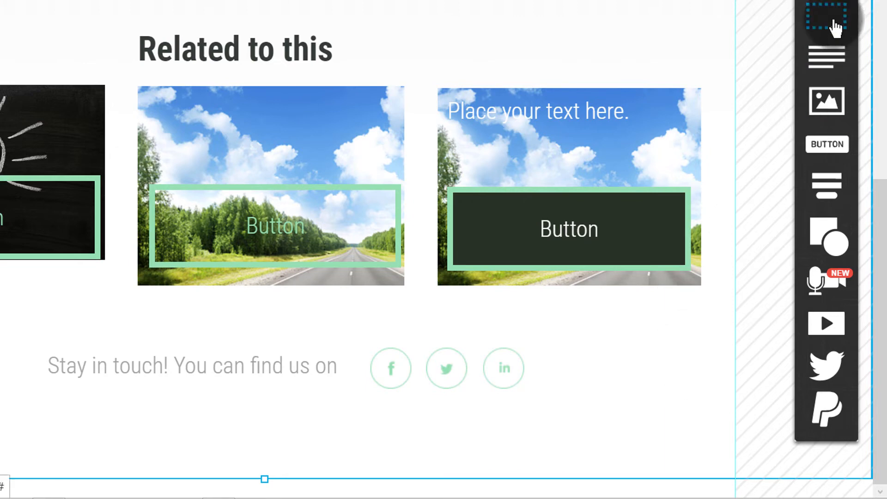
{"action": "left_click_drag", "start_coordinate": [836, 25], "coordinate": [143, 403]}
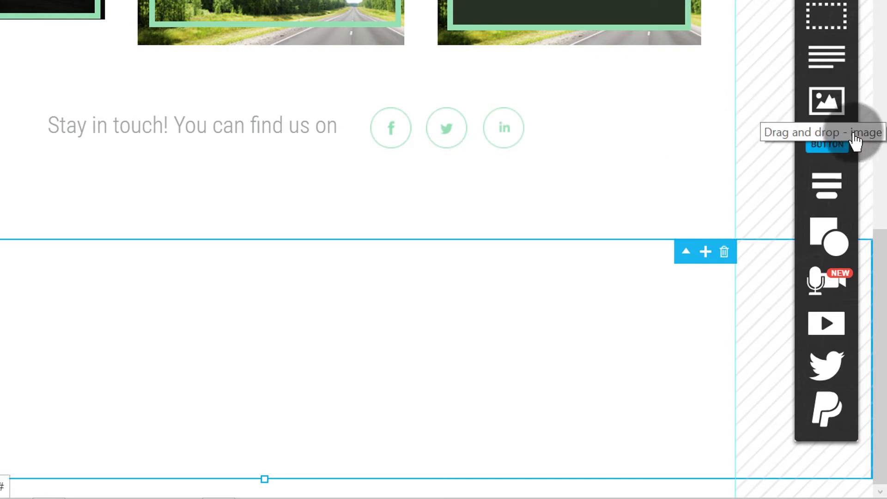
{"action": "mouse_move", "coordinate": [840, 371]}
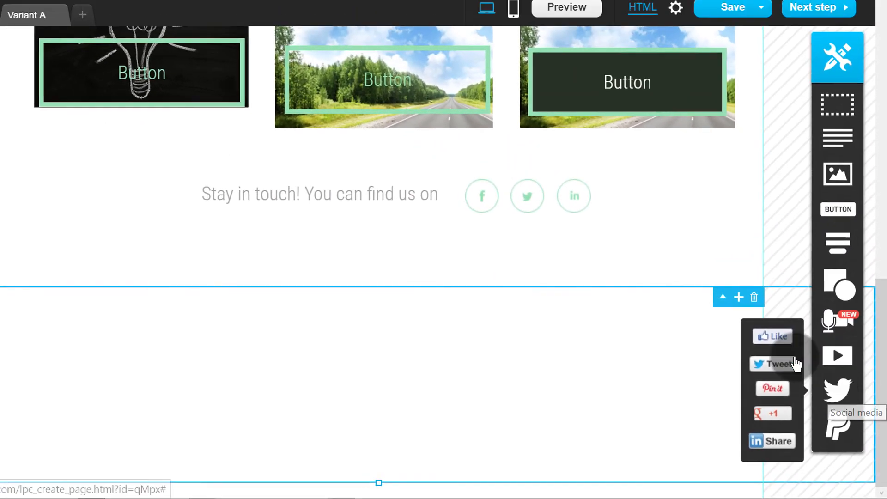
{"action": "left_click_drag", "start_coordinate": [756, 311], "coordinate": [145, 413]}
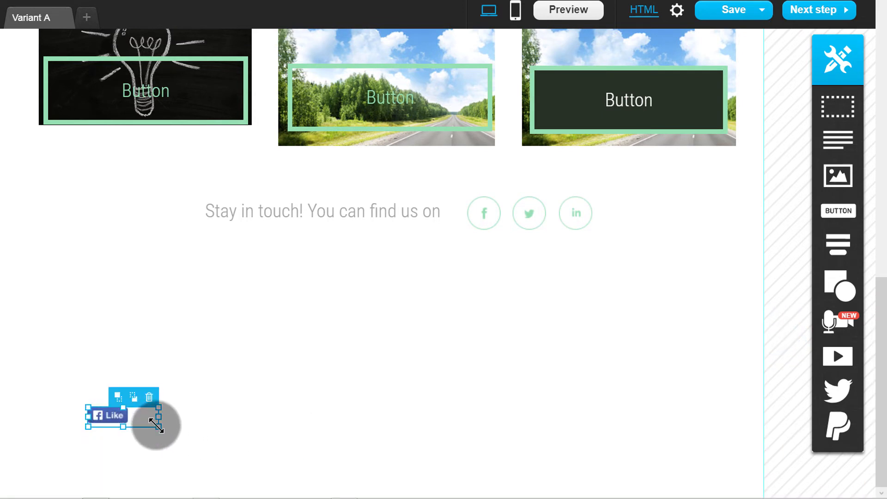
{"action": "left_click", "coordinate": [208, 421]}
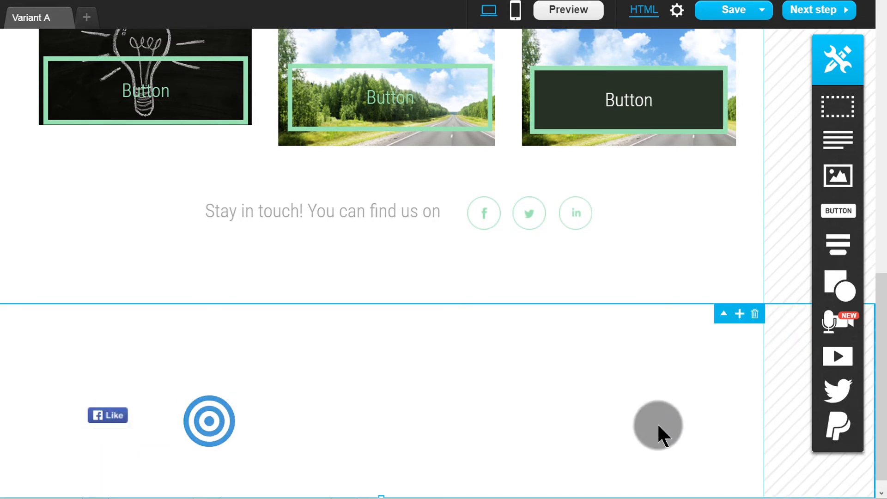
Add a Tweet button beside the Facebook Like button in the new section.
{"action": "mouse_move", "coordinate": [846, 289]}
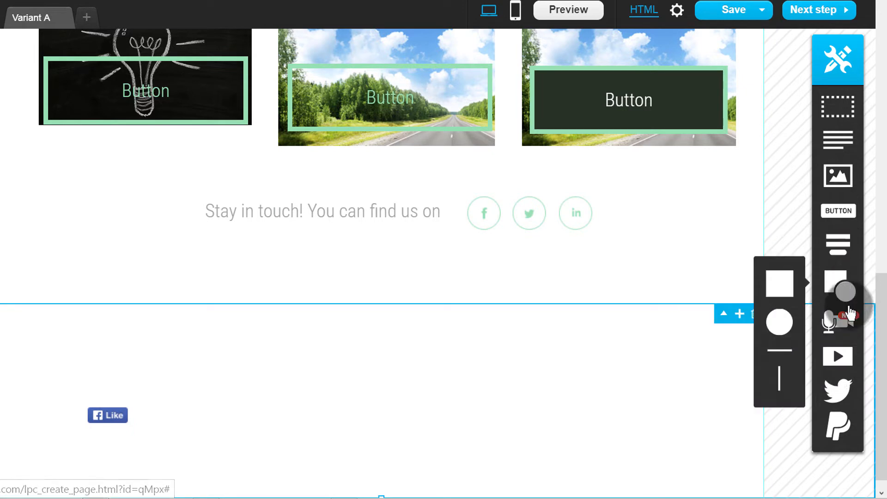
{"action": "mouse_move", "coordinate": [841, 384]}
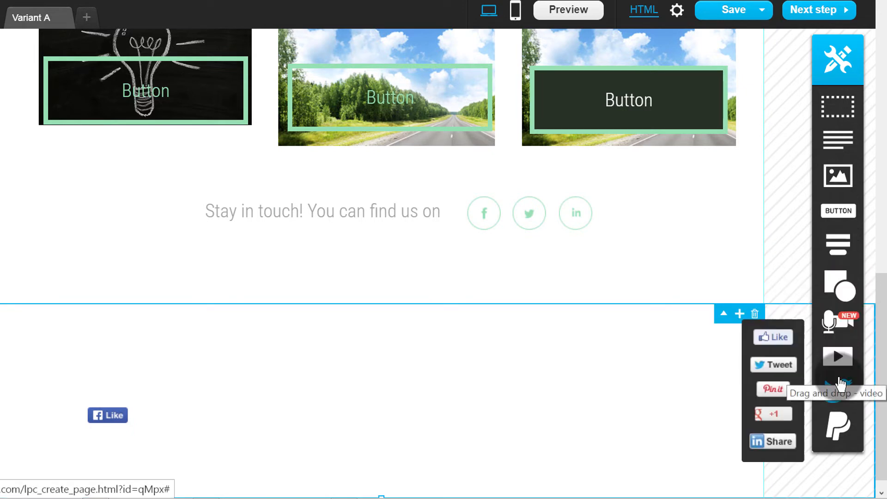
{"action": "left_click_drag", "start_coordinate": [774, 365], "coordinate": [225, 428]}
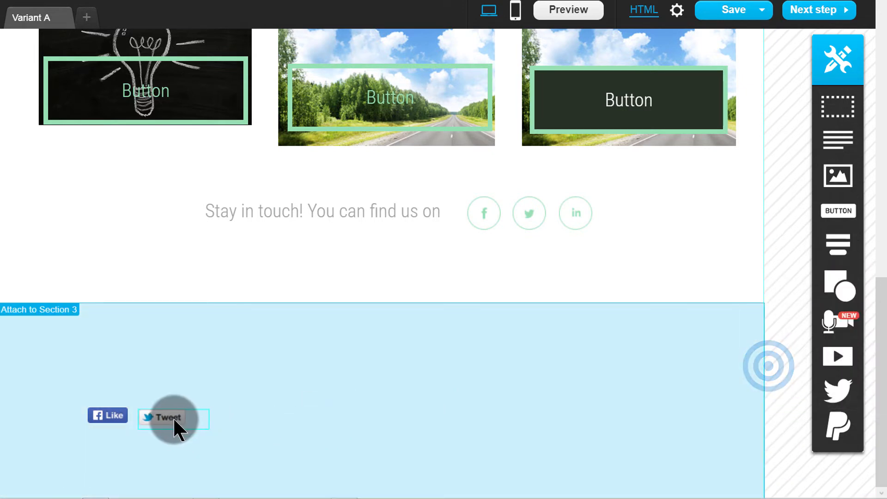
{"action": "left_click_drag", "start_coordinate": [173, 417], "coordinate": [173, 409]}
Delete the Facebook Like button and move the Tweet button into its place.
{"action": "left_click", "coordinate": [118, 418]}
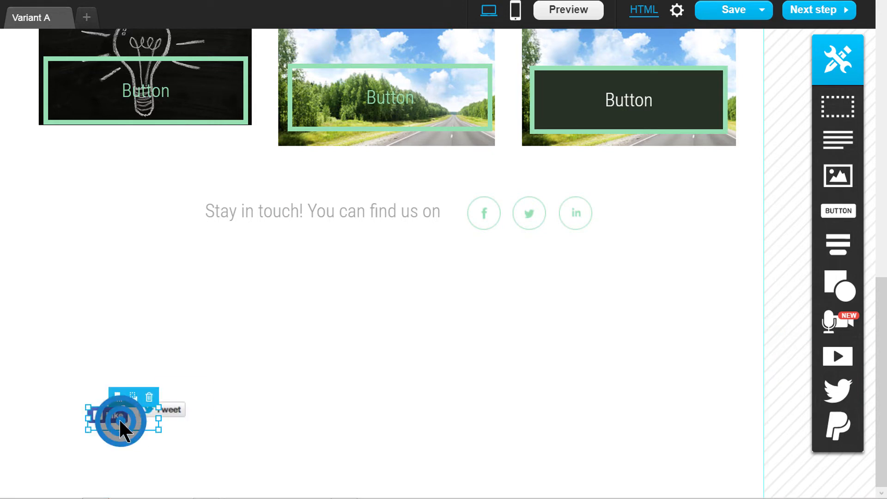
{"action": "left_click", "coordinate": [149, 397]}
{"action": "left_click_drag", "start_coordinate": [169, 409], "coordinate": [100, 407]}
Add a Pin it button and a LinkedIn Share button in a row beside the Tweet button.
{"action": "mouse_move", "coordinate": [827, 433]}
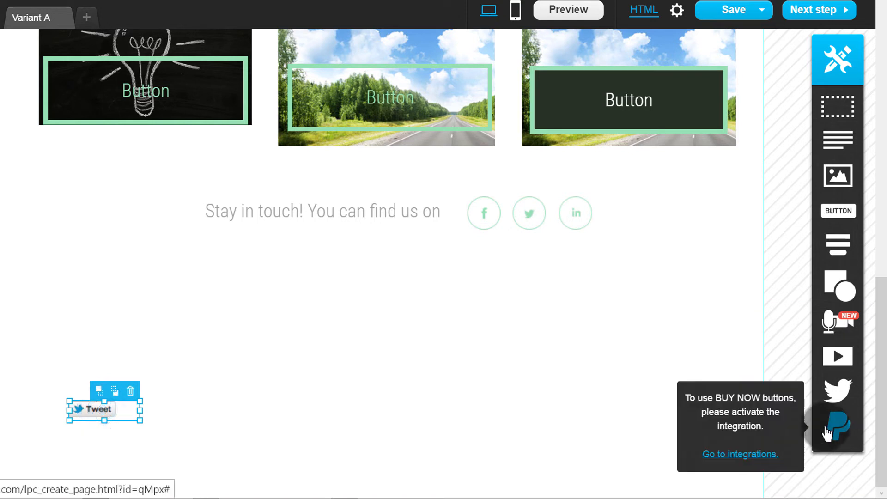
{"action": "mouse_move", "coordinate": [832, 387]}
{"action": "left_click_drag", "start_coordinate": [771, 390], "coordinate": [169, 410]}
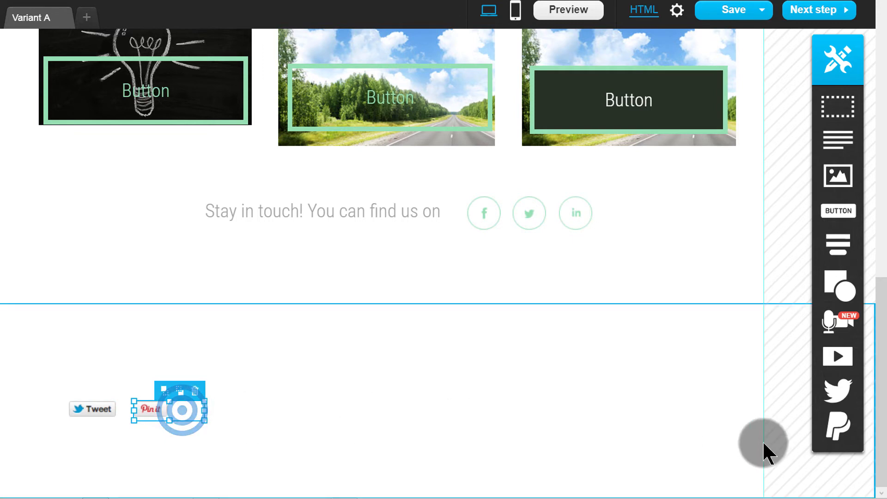
{"action": "mouse_move", "coordinate": [846, 403]}
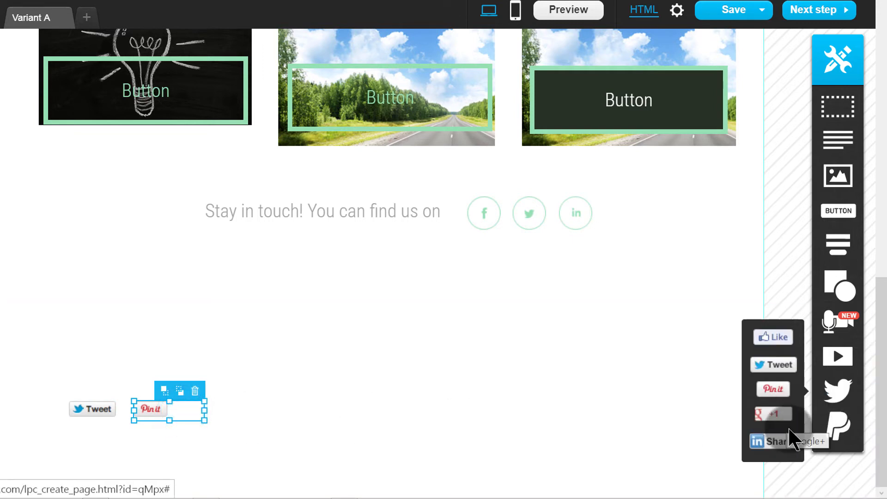
{"action": "left_click_drag", "start_coordinate": [770, 443], "coordinate": [240, 414]}
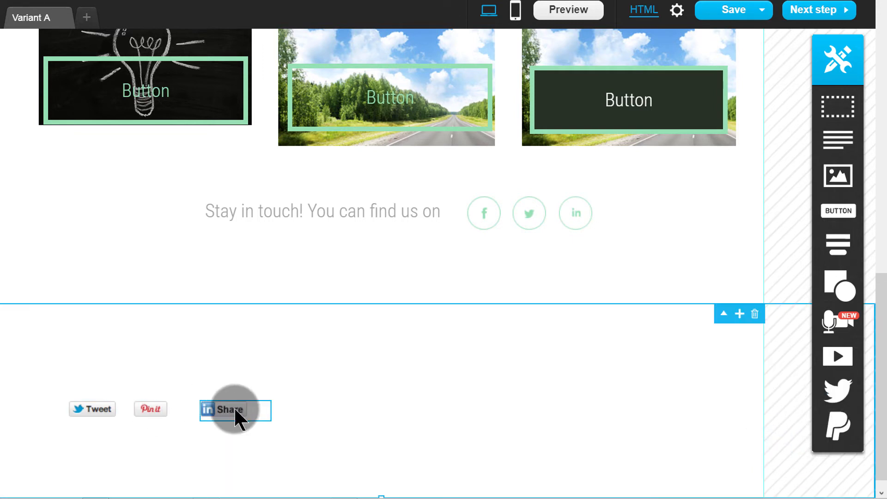
Add a text block reading "Share this with Your friends" and position it just above the row of share buttons.
{"action": "left_click_drag", "start_coordinate": [838, 138], "coordinate": [173, 337]}
{"action": "double_click", "coordinate": [174, 341]}
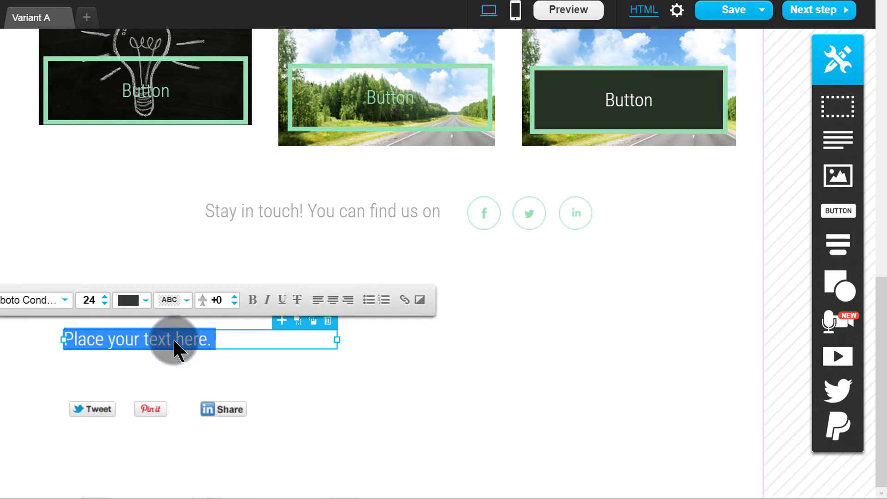
{"action": "left_click_drag", "start_coordinate": [216, 339], "coordinate": [219, 364]}
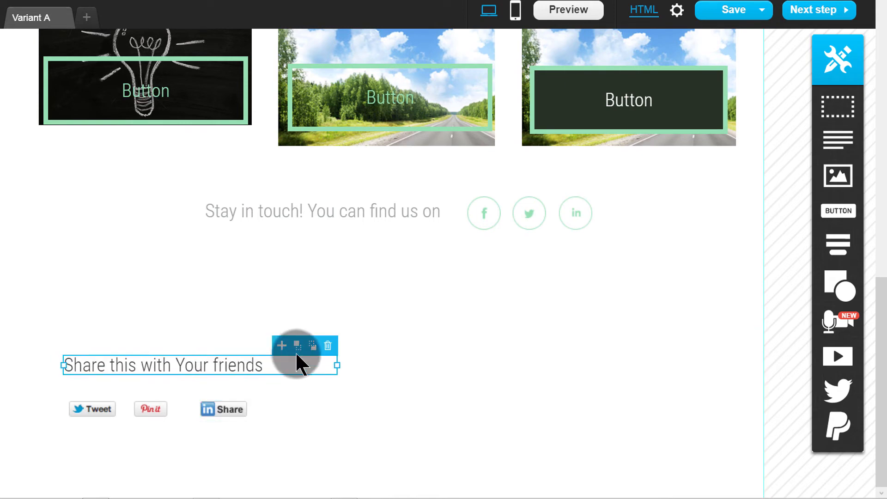
{"action": "left_click", "coordinate": [551, 285]}
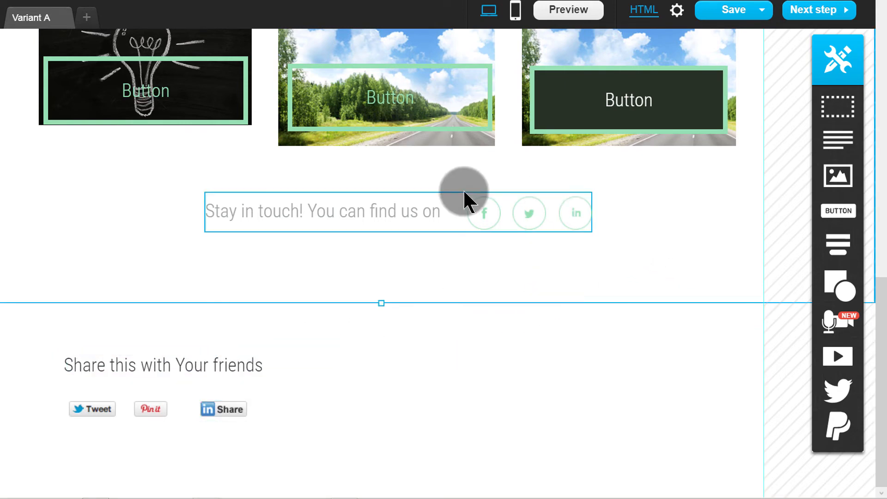
{"action": "scroll", "coordinate": [392, 218], "scroll_direction": "up", "scroll_amount": 10}
{"action": "scroll", "coordinate": [606, 255], "scroll_direction": "up", "scroll_amount": 5}
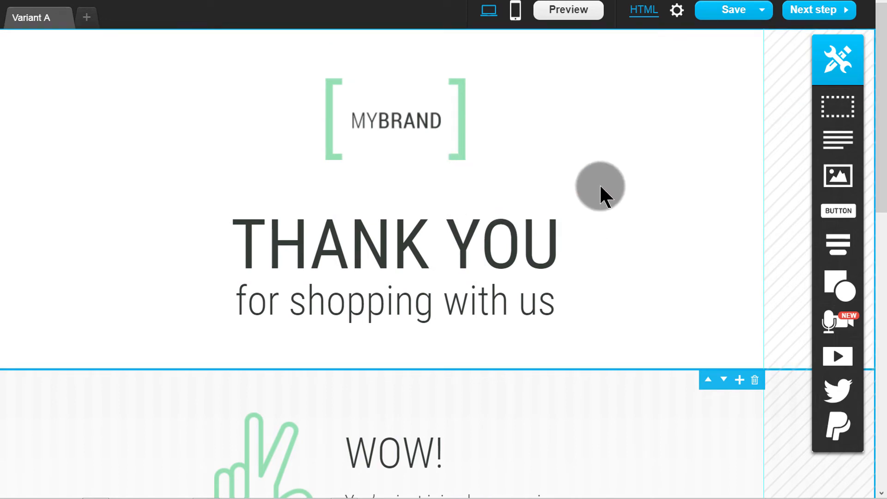
Review the desktop page from the brand header down through the related images to the share buttons.
{"action": "scroll", "coordinate": [561, 176], "scroll_direction": "down", "scroll_amount": 10}
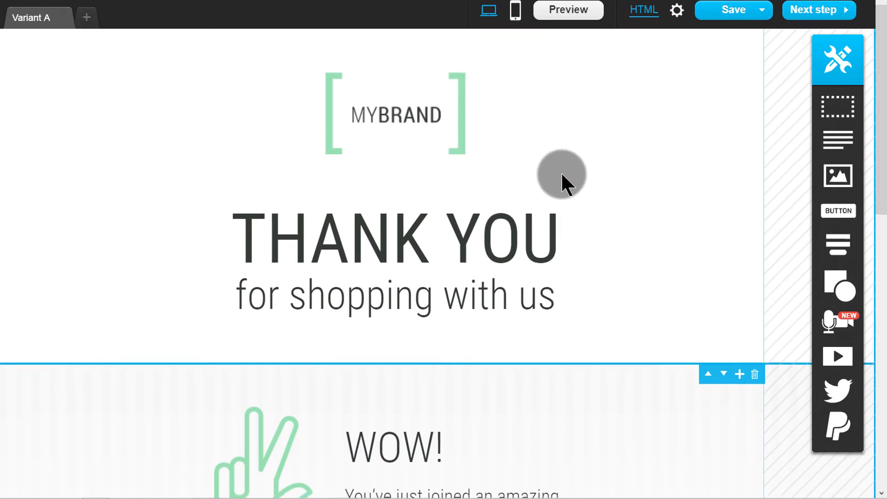
{"action": "scroll", "coordinate": [561, 173], "scroll_direction": "down", "scroll_amount": 4}
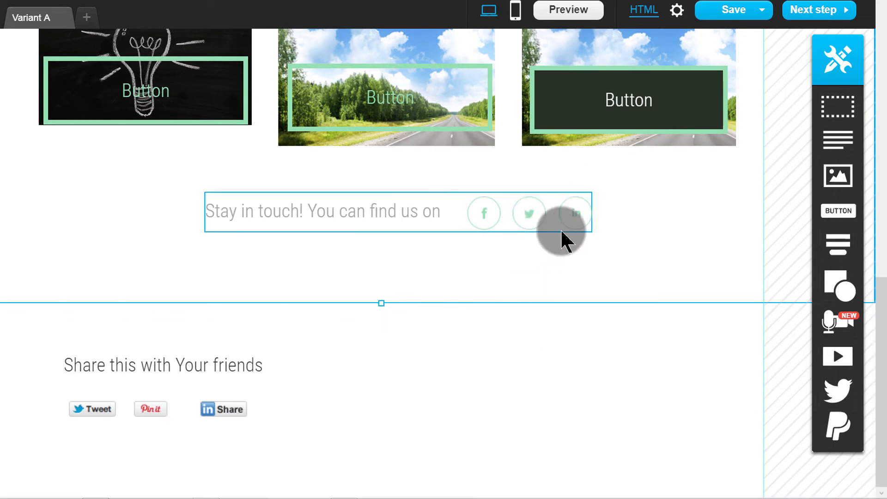
{"action": "scroll", "coordinate": [562, 228], "scroll_direction": "up", "scroll_amount": 9}
{"action": "scroll", "coordinate": [561, 229], "scroll_direction": "up", "scroll_amount": 6}
{"action": "scroll", "coordinate": [561, 236], "scroll_direction": "down", "scroll_amount": 14}
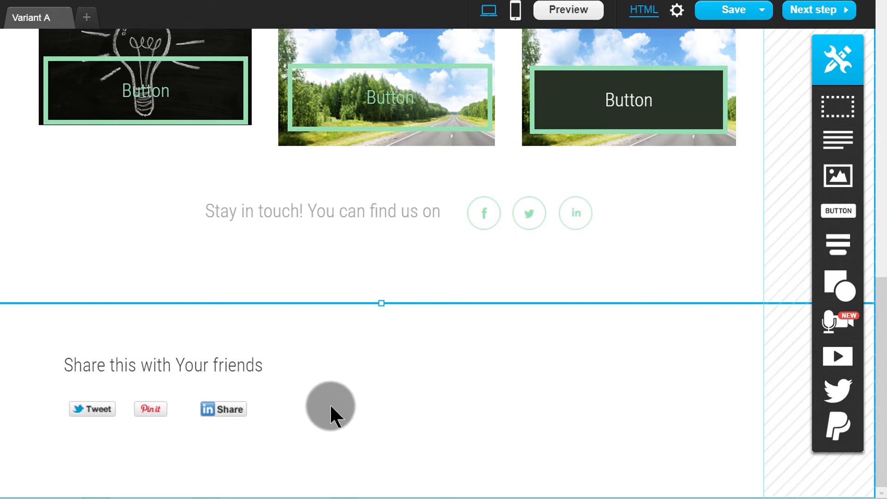
{"action": "scroll", "coordinate": [428, 346], "scroll_direction": "up", "scroll_amount": 6}
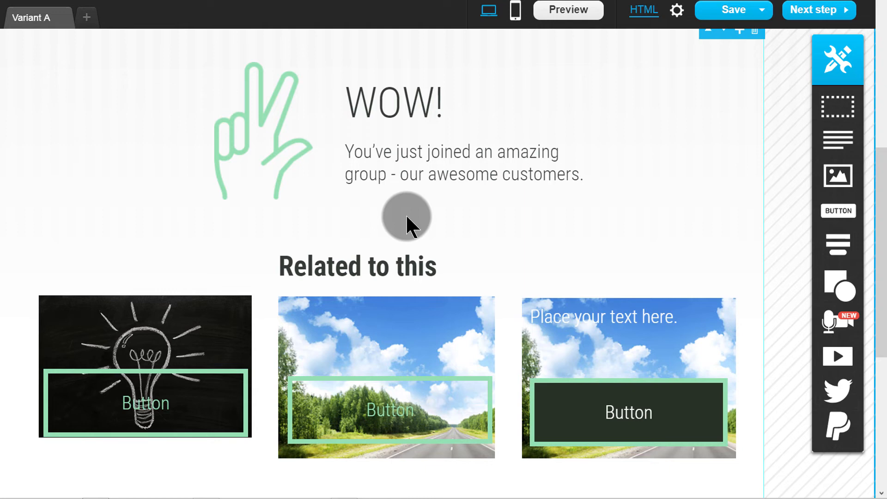
{"action": "scroll", "coordinate": [545, 208], "scroll_direction": "down", "scroll_amount": 5}
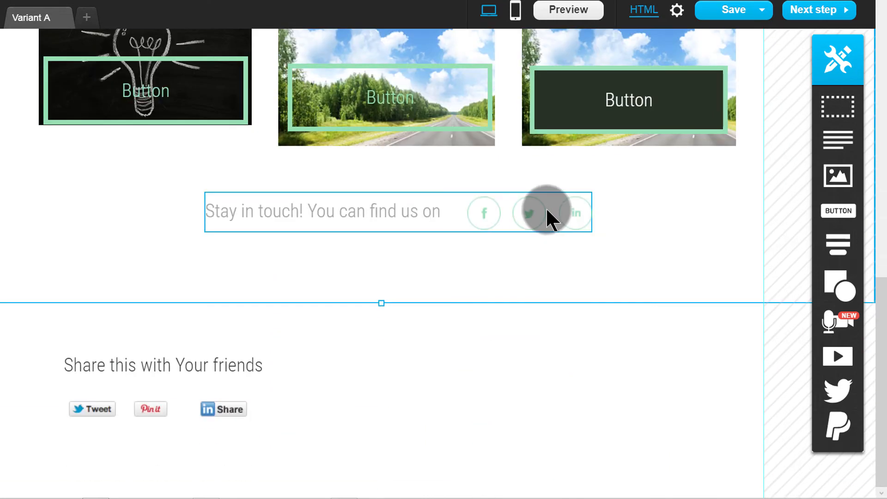
{"action": "scroll", "coordinate": [490, 228], "scroll_direction": "up", "scroll_amount": 10}
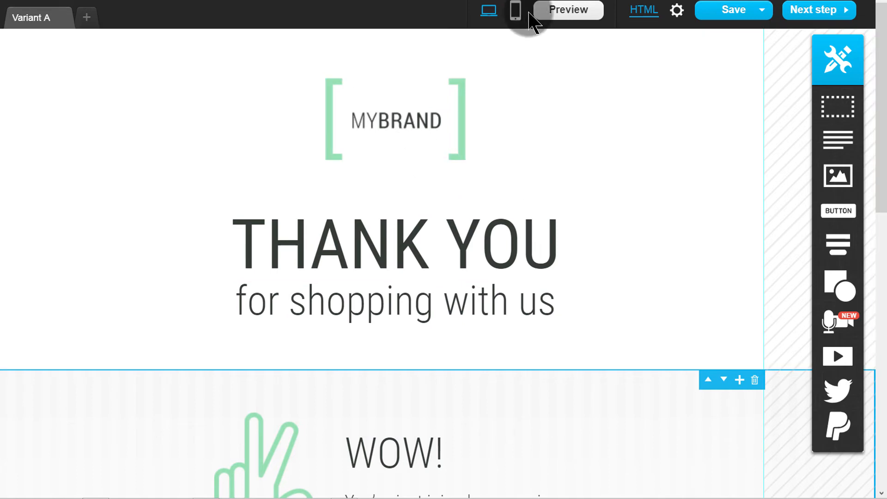
Create the mobile version of the landing page and look over its stacked layout.
{"action": "left_click", "coordinate": [516, 19]}
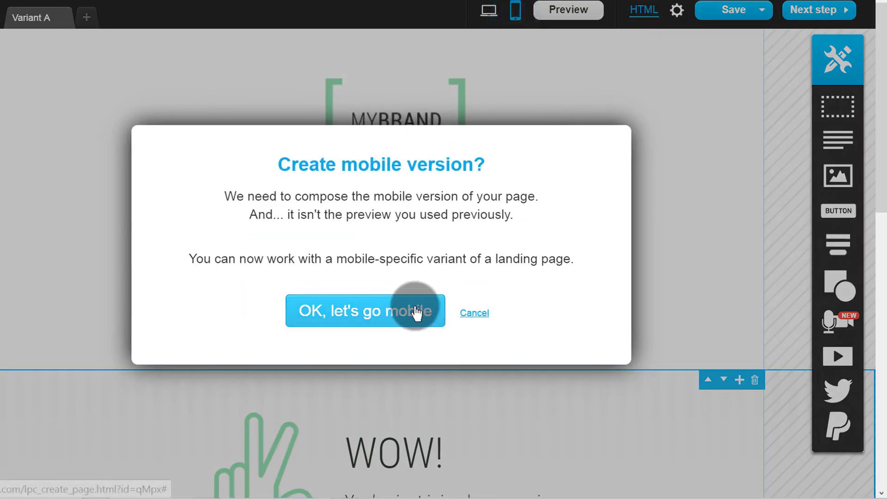
{"action": "left_click", "coordinate": [381, 314]}
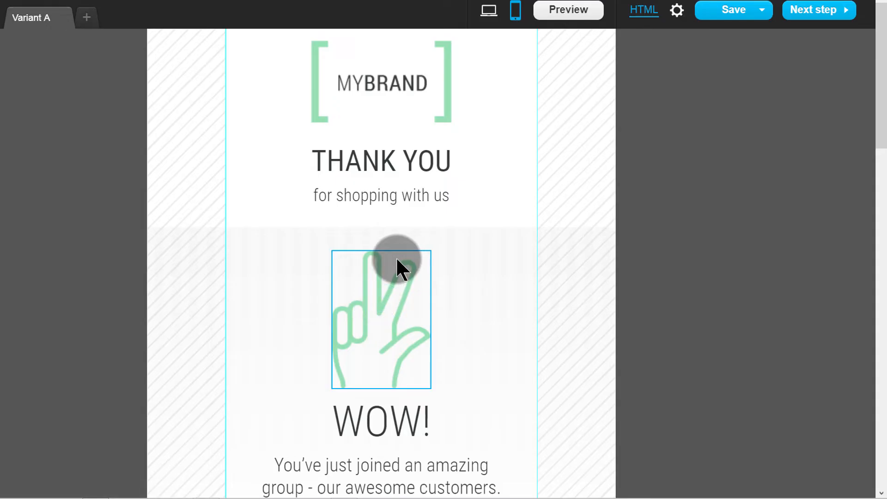
{"action": "scroll", "coordinate": [467, 234], "scroll_direction": "down", "scroll_amount": 15}
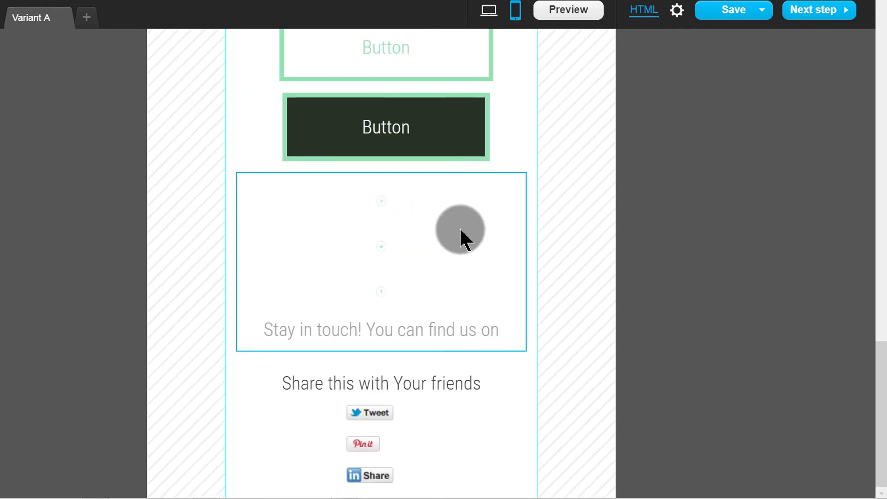
{"action": "scroll", "coordinate": [460, 226], "scroll_direction": "up", "scroll_amount": 6}
{"action": "scroll", "coordinate": [459, 223], "scroll_direction": "up", "scroll_amount": 11}
{"action": "scroll", "coordinate": [460, 224], "scroll_direction": "down", "scroll_amount": 15}
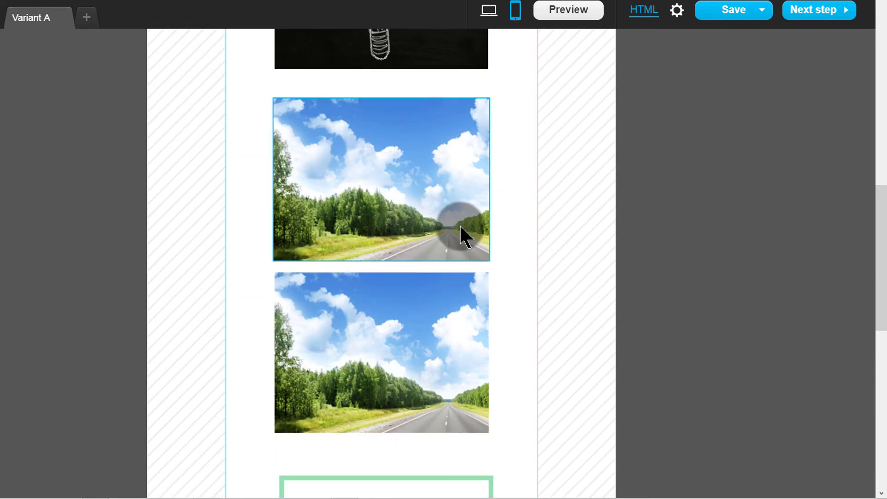
Move the two outlined buttons of the mobile layout up onto the two road images.
{"action": "scroll", "coordinate": [460, 224], "scroll_direction": "down", "scroll_amount": 1}
{"action": "scroll", "coordinate": [390, 135], "scroll_direction": "up", "scroll_amount": 3}
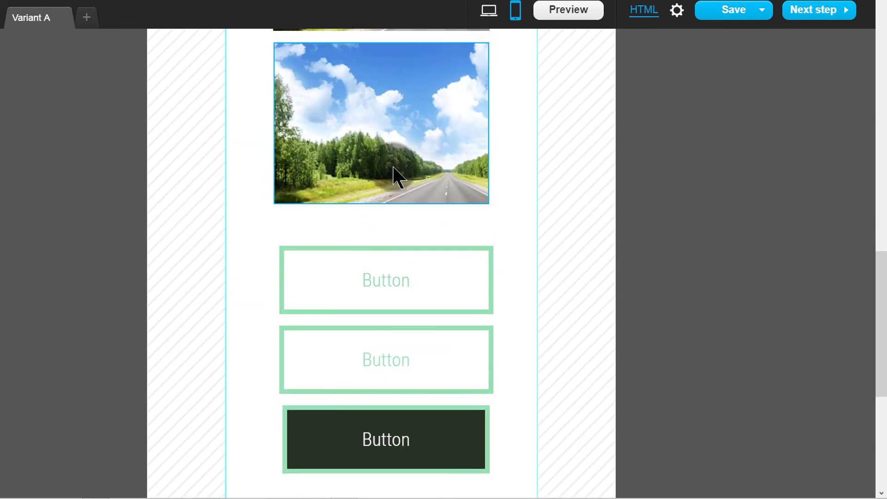
{"action": "left_click_drag", "start_coordinate": [391, 272], "coordinate": [387, 117]}
{"action": "scroll", "coordinate": [507, 234], "scroll_direction": "up", "scroll_amount": 3}
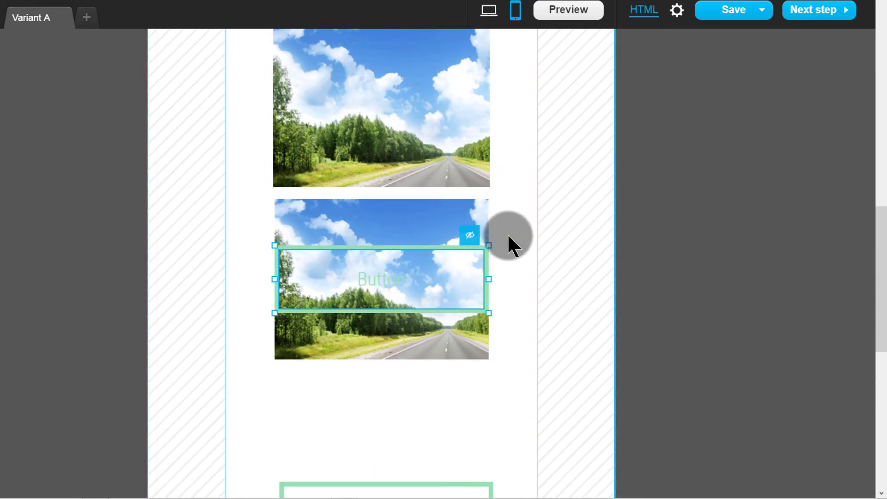
{"action": "left_click_drag", "start_coordinate": [390, 493], "coordinate": [382, 112]}
{"action": "scroll", "coordinate": [534, 215], "scroll_direction": "down", "scroll_amount": 4}
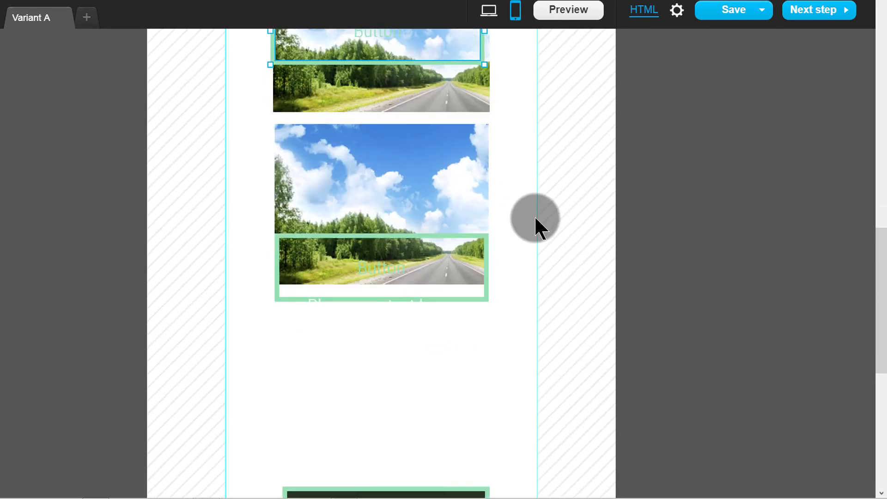
Move the dark button up to just below the last road image and the outlined button onto that image's upper part.
{"action": "left_click_drag", "start_coordinate": [404, 358], "coordinate": [404, 171]}
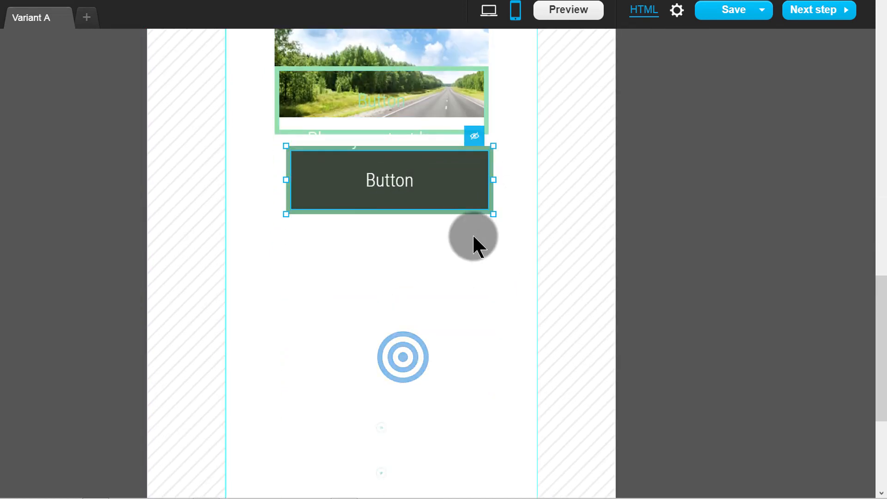
{"action": "scroll", "coordinate": [508, 259], "scroll_direction": "up", "scroll_amount": 4}
{"action": "left_click_drag", "start_coordinate": [398, 331], "coordinate": [400, 232]}
{"action": "left_click_drag", "start_coordinate": [388, 402], "coordinate": [378, 370]}
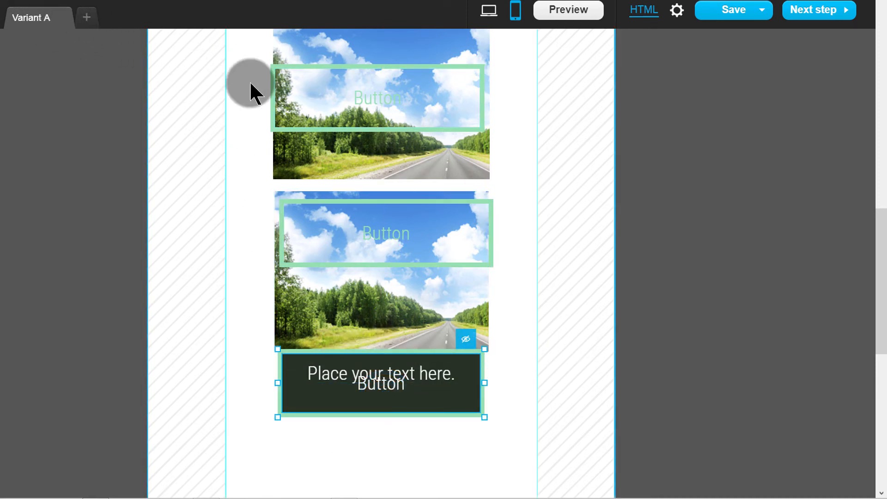
{"action": "left_click", "coordinate": [326, 214]}
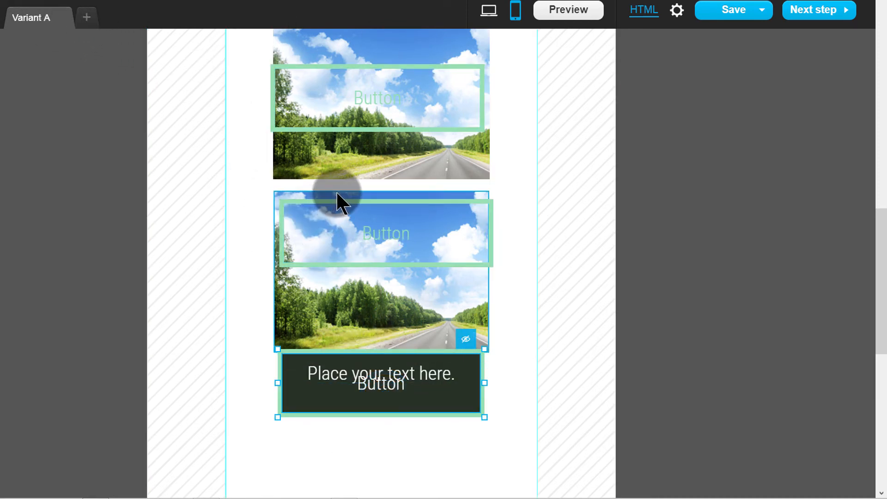
Check the mobile layout up to its header and proceed to the landing page settings.
{"action": "scroll", "coordinate": [330, 111], "scroll_direction": "down", "scroll_amount": 4}
{"action": "scroll", "coordinate": [337, 110], "scroll_direction": "up", "scroll_amount": 9}
{"action": "scroll", "coordinate": [340, 110], "scroll_direction": "up", "scroll_amount": 6}
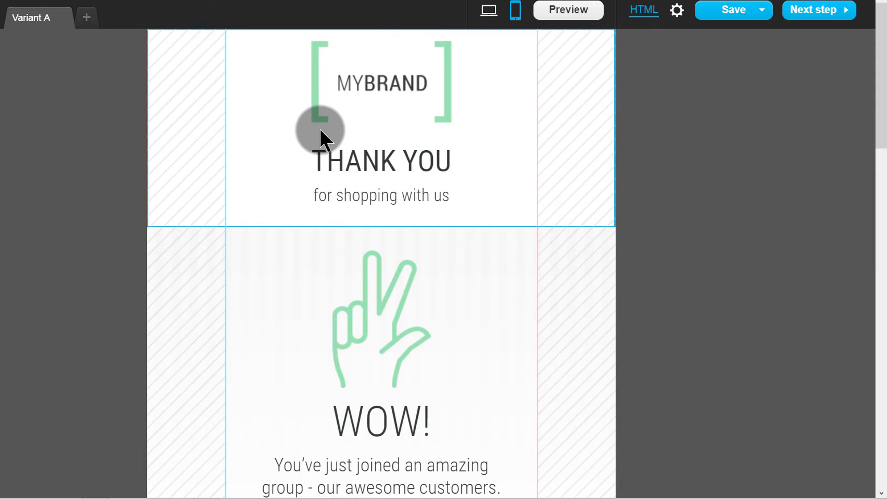
{"action": "left_click", "coordinate": [822, 11]}
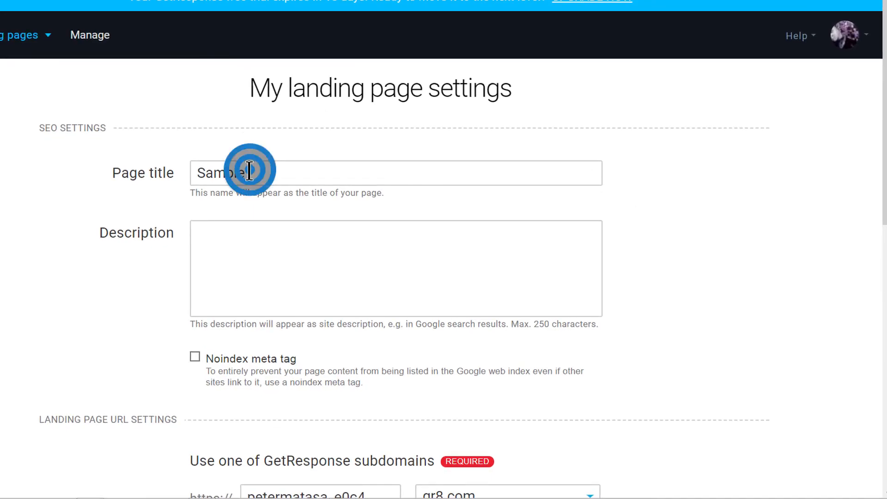
Examine the page title and description fields in the SEO settings.
{"action": "left_click_drag", "start_coordinate": [248, 170], "coordinate": [166, 169]}
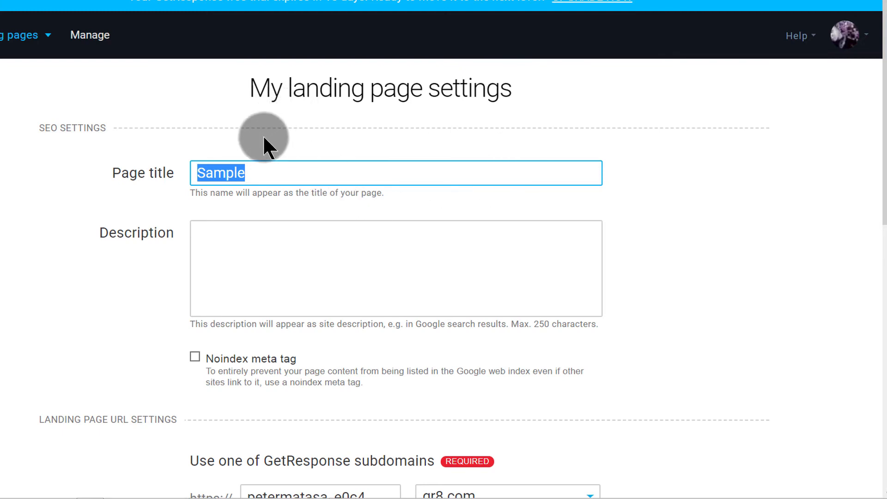
{"action": "scroll", "coordinate": [237, 169], "scroll_direction": "down", "scroll_amount": 7}
{"action": "scroll", "coordinate": [240, 180], "scroll_direction": "up", "scroll_amount": 7}
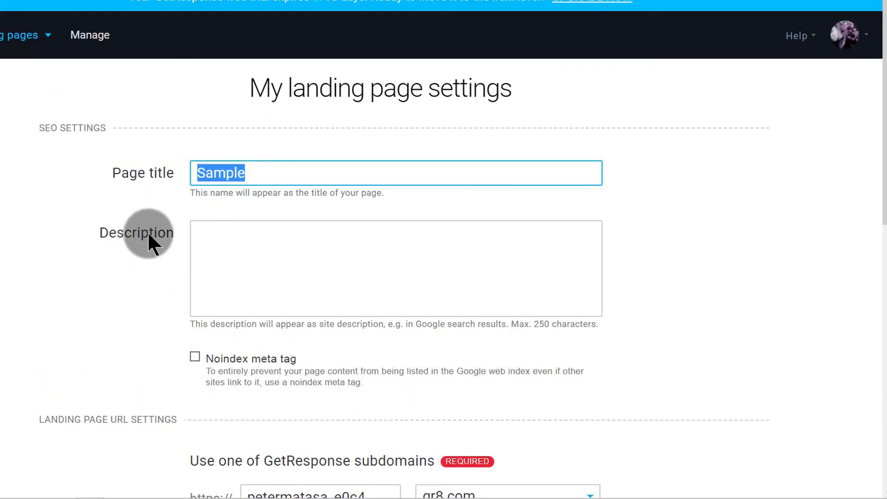
{"action": "left_click", "coordinate": [208, 236]}
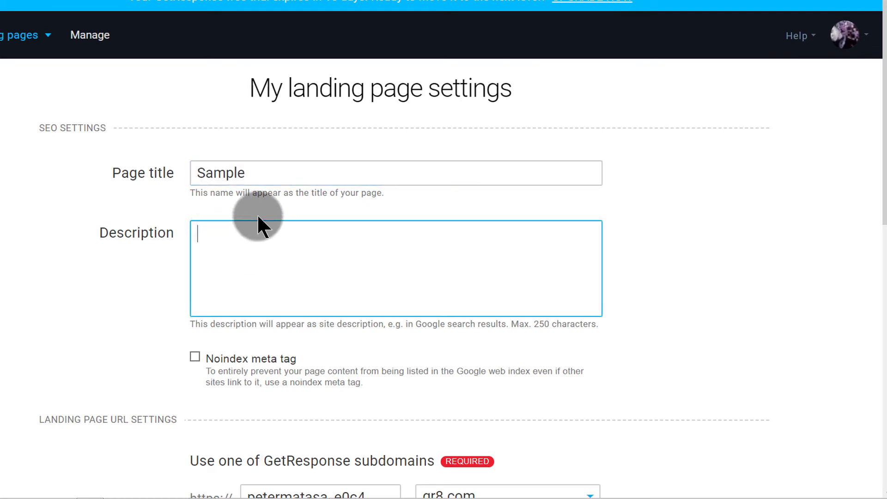
{"action": "left_click_drag", "start_coordinate": [253, 168], "coordinate": [162, 170]}
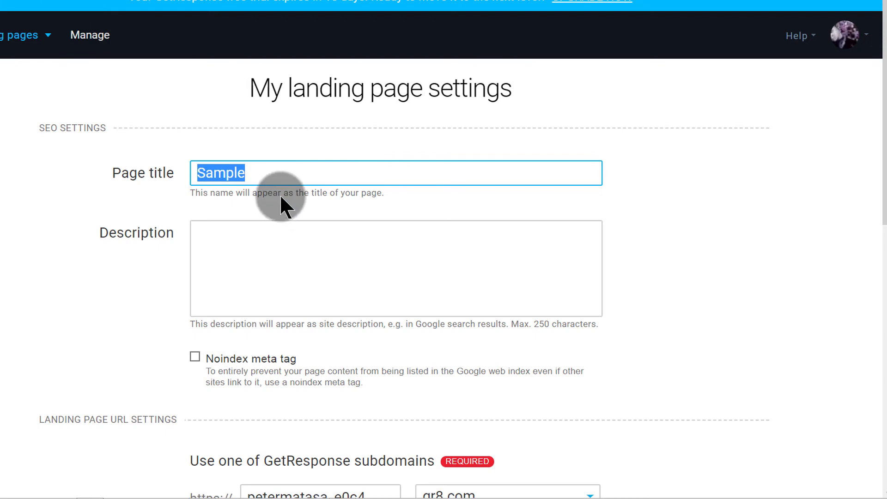
{"action": "left_click", "coordinate": [251, 171]}
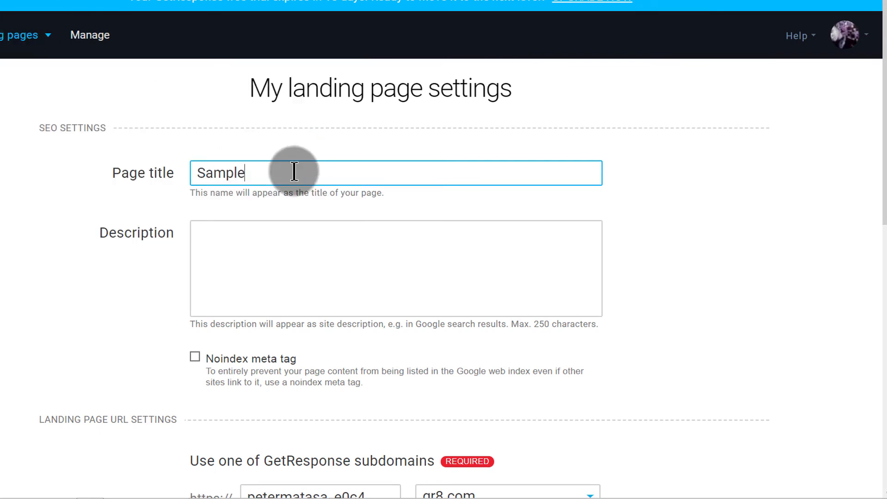
Review the landing page URL and subscription settings, including the contact list and confirmed opt-in, and return to the description.
{"action": "scroll", "coordinate": [293, 171], "scroll_direction": "down", "scroll_amount": 10}
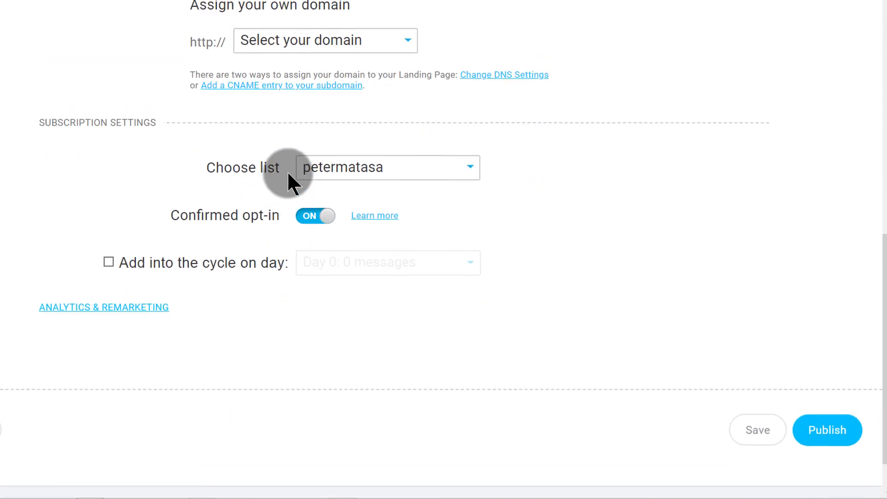
{"action": "scroll", "coordinate": [287, 170], "scroll_direction": "up", "scroll_amount": 2}
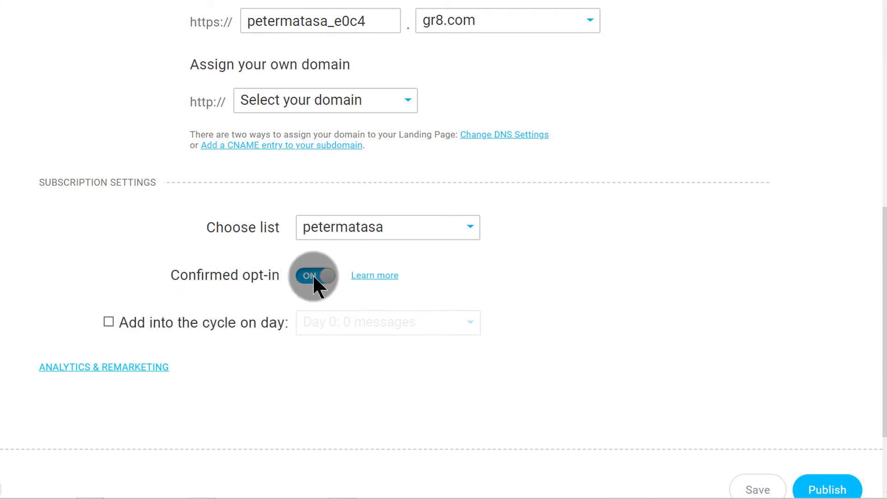
{"action": "scroll", "coordinate": [262, 180], "scroll_direction": "up", "scroll_amount": 5}
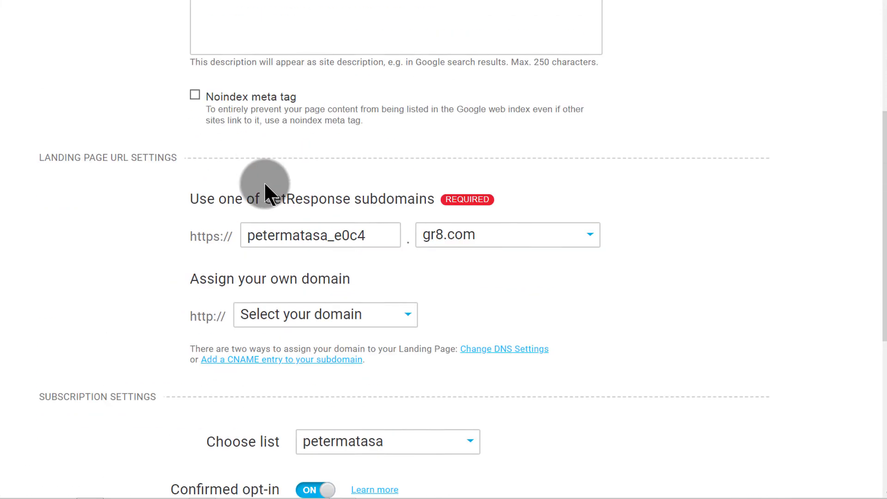
{"action": "scroll", "coordinate": [266, 192], "scroll_direction": "up", "scroll_amount": 3}
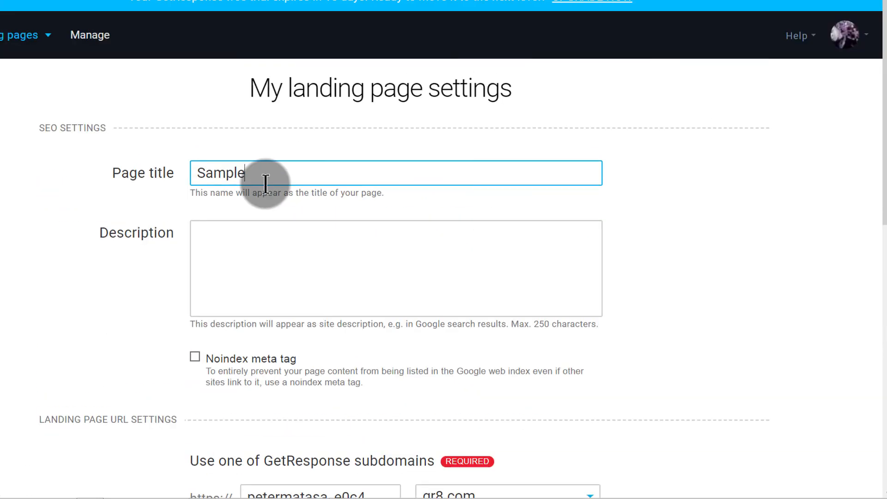
{"action": "left_click", "coordinate": [231, 257]}
{"action": "scroll", "coordinate": [283, 241], "scroll_direction": "down", "scroll_amount": 6}
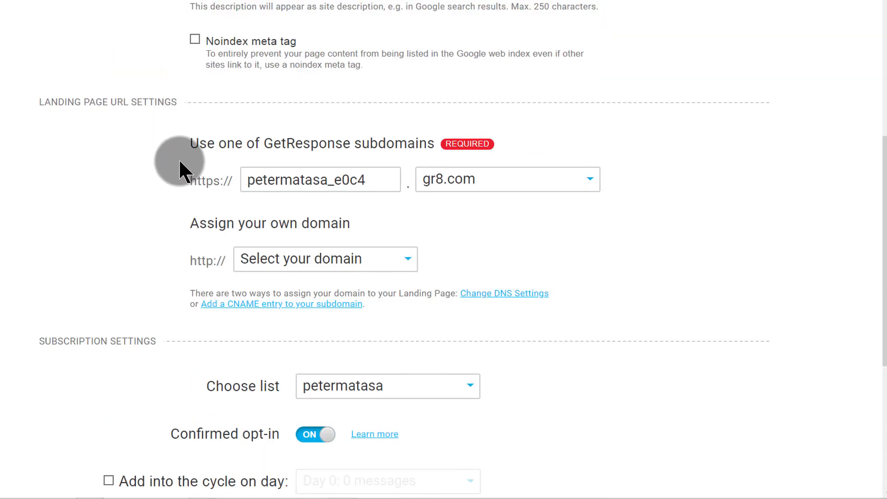
{"action": "scroll", "coordinate": [217, 121], "scroll_direction": "up", "scroll_amount": 6}
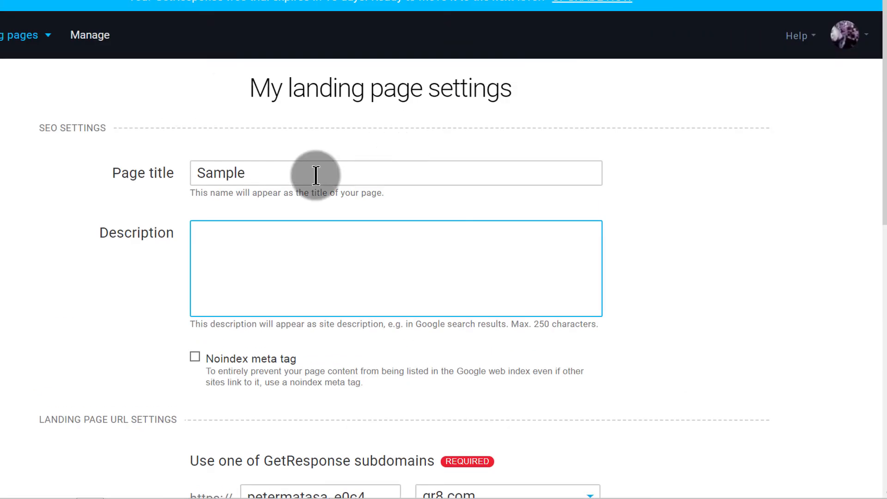
Review the description field and the options for assigning an own domain in the landing page URL settings.
{"action": "scroll", "coordinate": [316, 175], "scroll_direction": "down", "scroll_amount": 3}
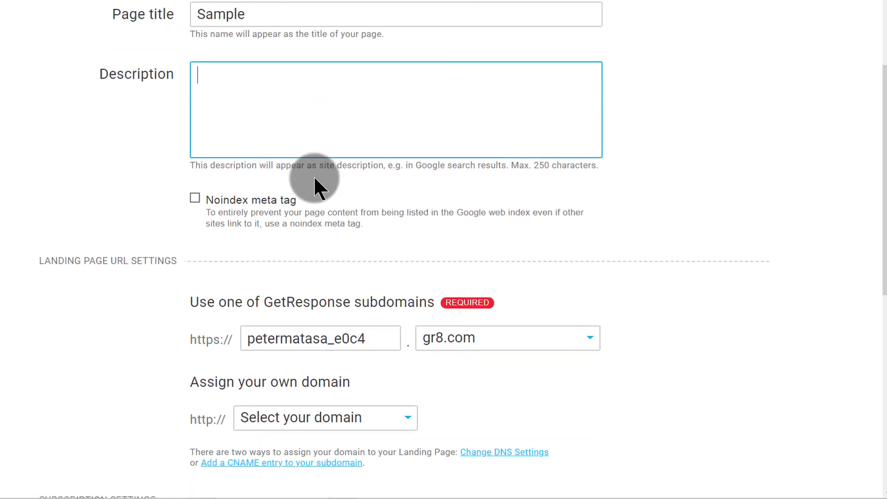
{"action": "left_click", "coordinate": [273, 106]}
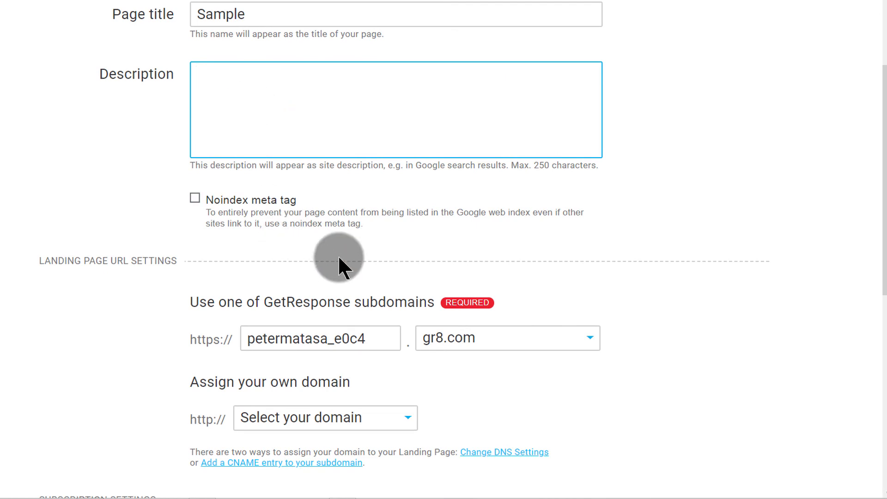
{"action": "scroll", "coordinate": [305, 214], "scroll_direction": "down", "scroll_amount": 5}
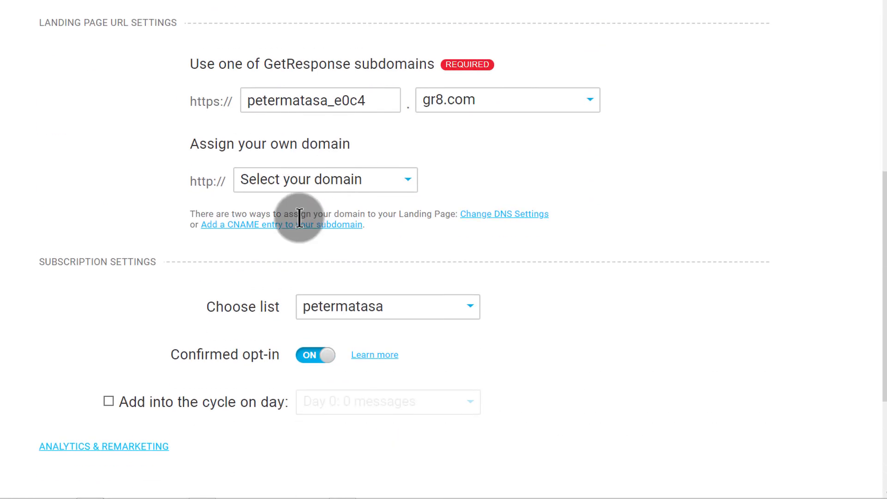
{"action": "left_click", "coordinate": [322, 180]}
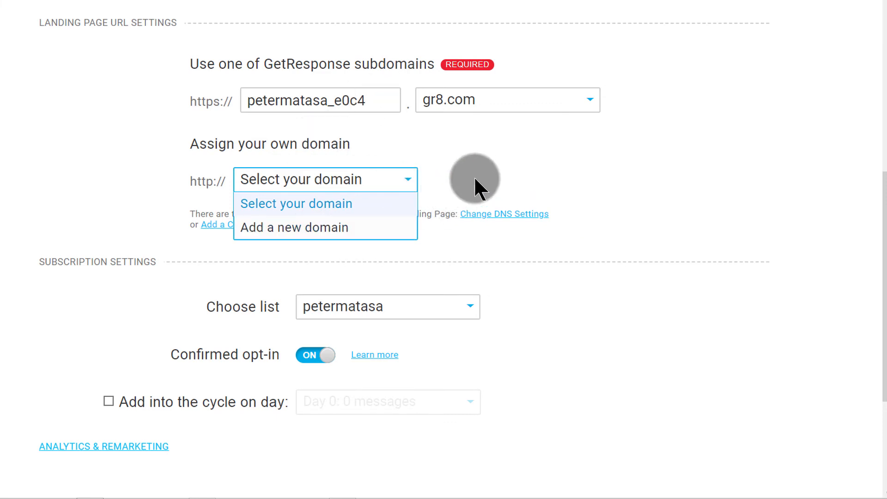
{"action": "left_click", "coordinate": [509, 166]}
Set the landing page's GetResponse subdomain to bizanosa-coupons on gr8.com.
{"action": "scroll", "coordinate": [490, 170], "scroll_direction": "up", "scroll_amount": 3}
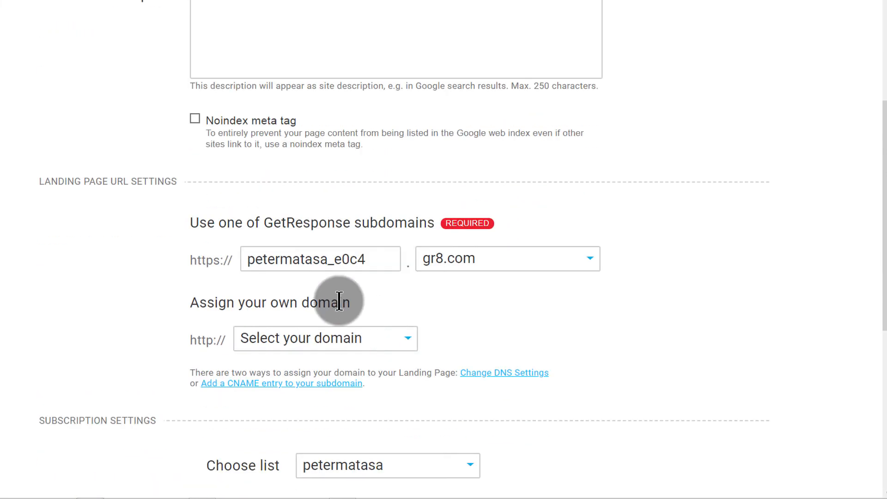
{"action": "left_click", "coordinate": [377, 254]}
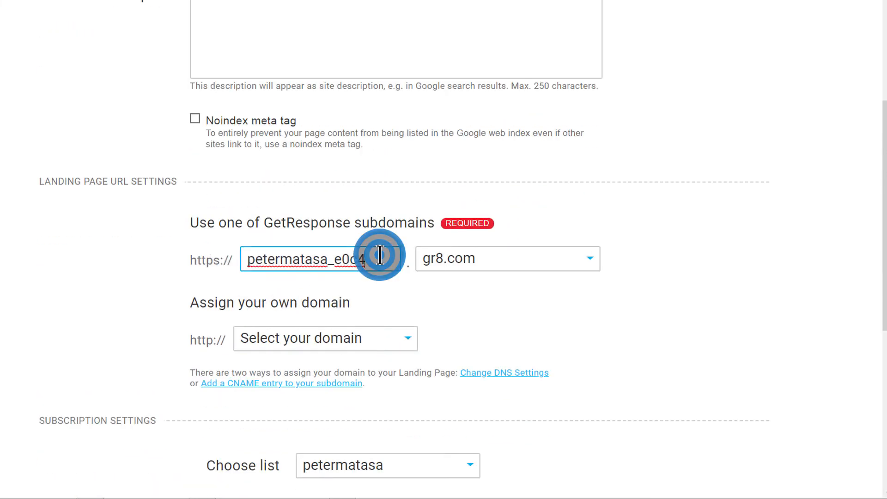
{"action": "left_click_drag", "start_coordinate": [380, 255], "coordinate": [222, 259]}
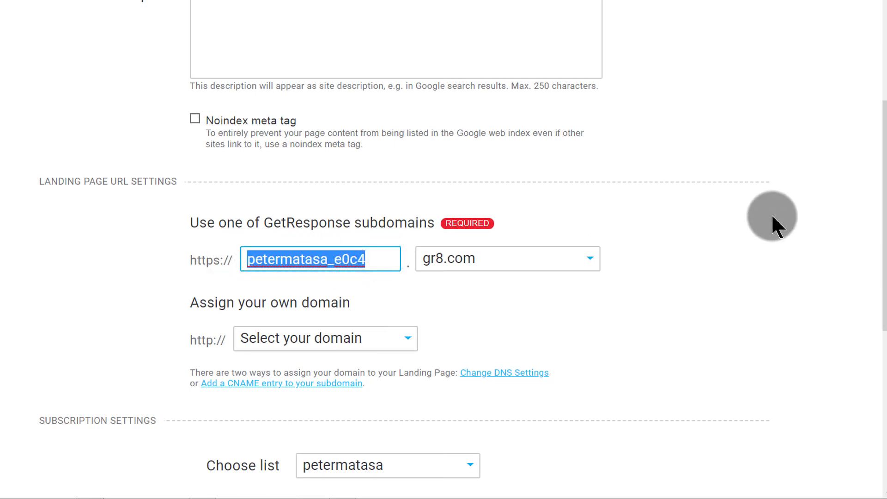
{"action": "type", "text": "bizanosa-coupons"}
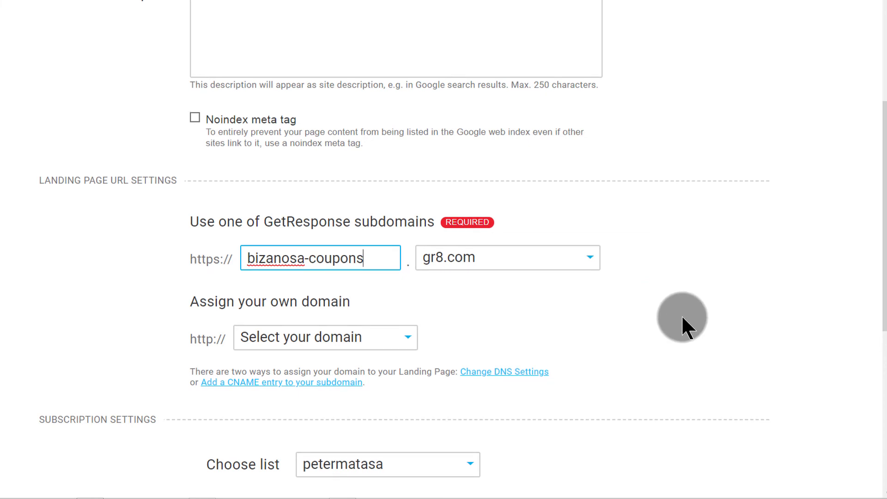
{"action": "scroll", "coordinate": [683, 322], "scroll_direction": "down", "scroll_amount": 3}
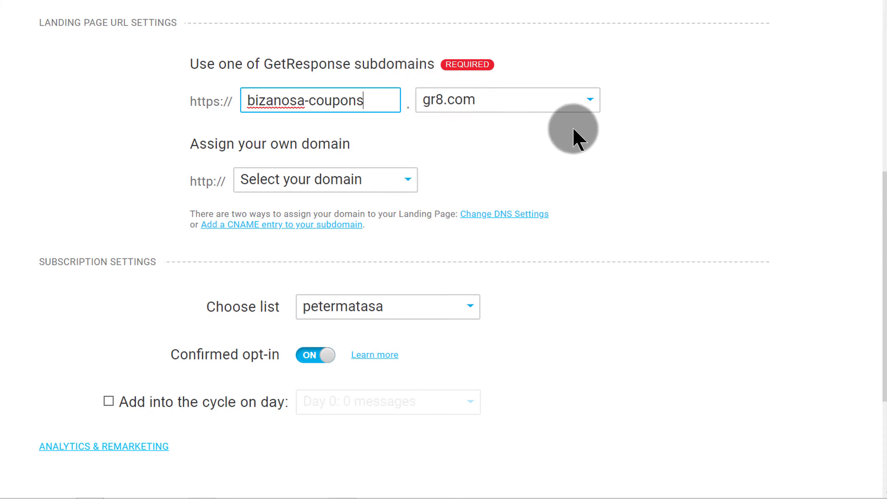
Check the remaining landing page settings and publish the page.
{"action": "scroll", "coordinate": [691, 157], "scroll_direction": "down", "scroll_amount": 4}
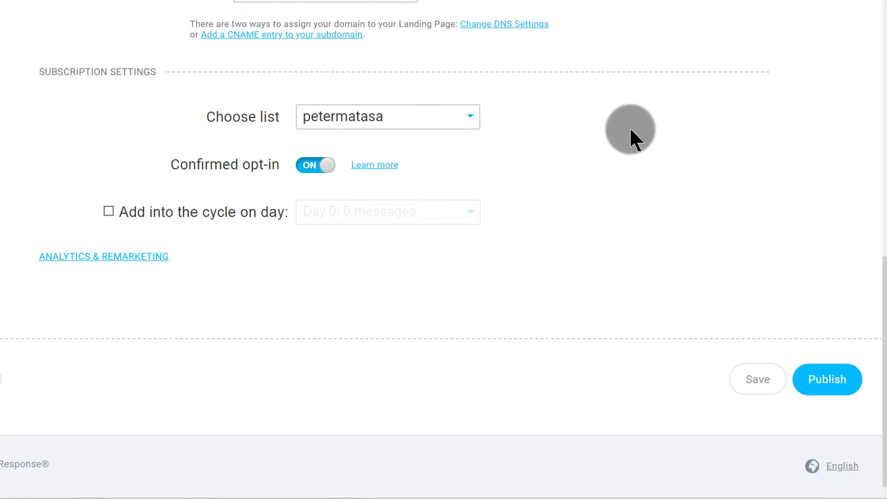
{"action": "scroll", "coordinate": [610, 136], "scroll_direction": "up", "scroll_amount": 6}
{"action": "scroll", "coordinate": [594, 134], "scroll_direction": "up", "scroll_amount": 6}
{"action": "scroll", "coordinate": [595, 148], "scroll_direction": "down", "scroll_amount": 10}
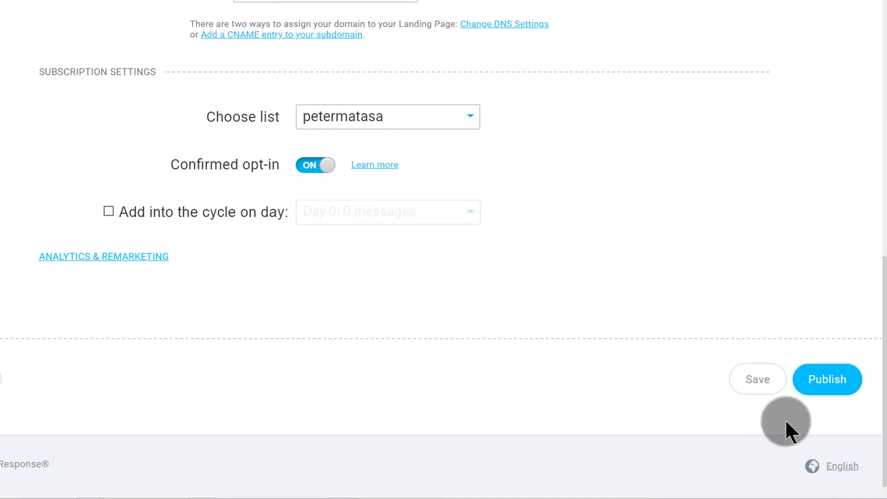
{"action": "left_click", "coordinate": [827, 379]}
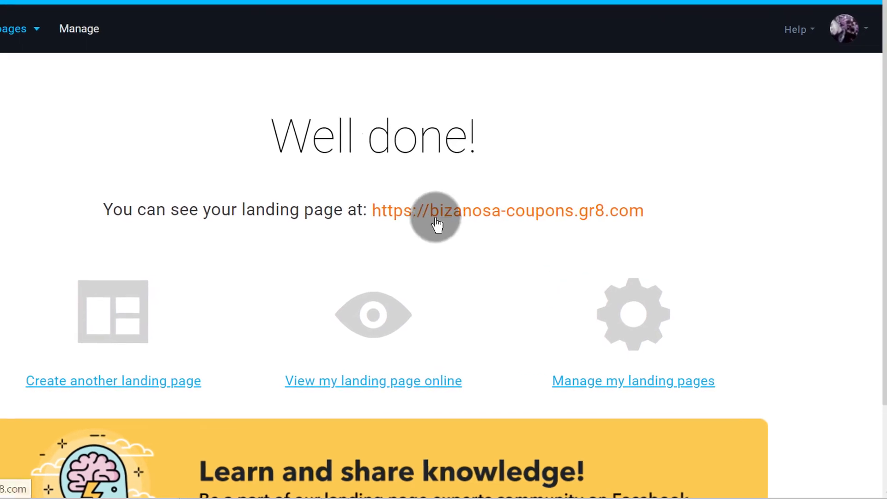
Copy the published landing page's web address from the confirmation page.
{"action": "left_click_drag", "start_coordinate": [645, 206], "coordinate": [369, 210]}
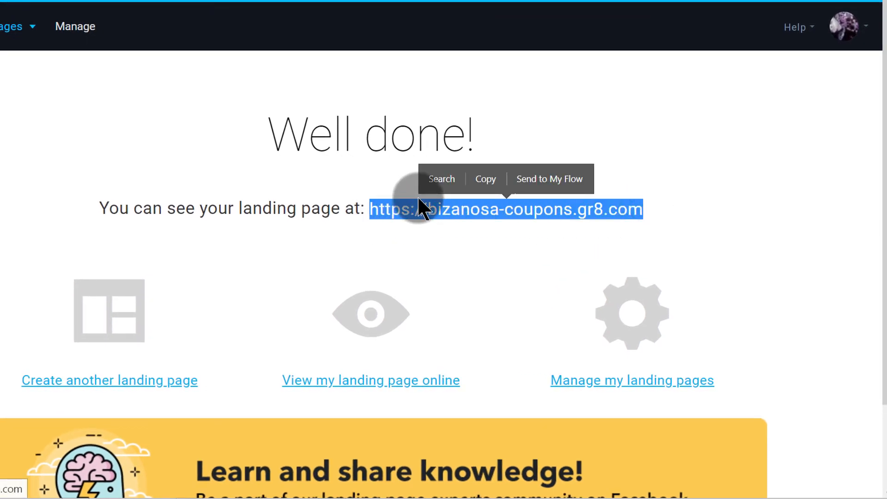
{"action": "left_click", "coordinate": [484, 177]}
{"action": "left_click", "coordinate": [781, 213]}
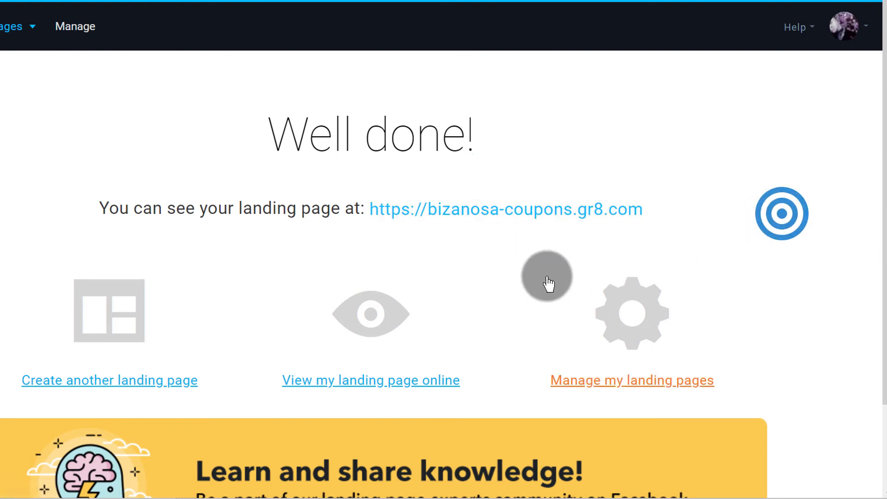
{"action": "scroll", "coordinate": [508, 289], "scroll_direction": "down", "scroll_amount": 1}
{"action": "scroll", "coordinate": [480, 238], "scroll_direction": "up", "scroll_amount": 1}
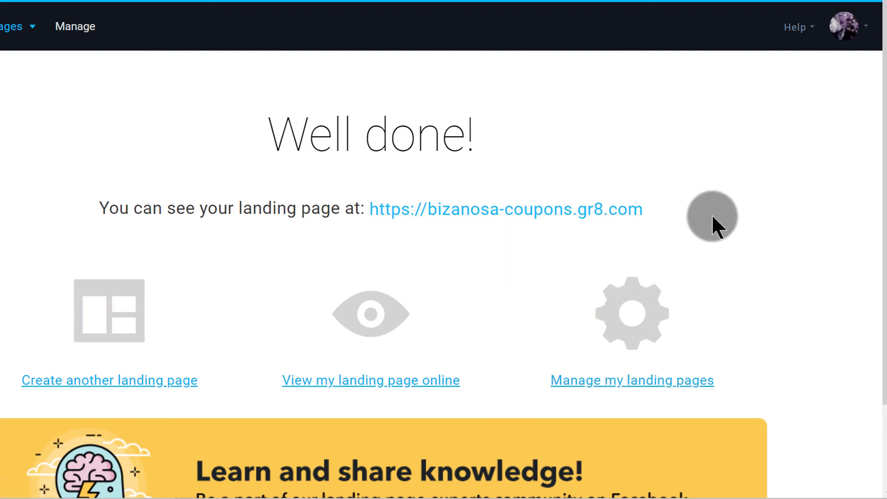
{"action": "scroll", "coordinate": [713, 222], "scroll_direction": "down", "scroll_amount": 2}
{"action": "scroll", "coordinate": [710, 163], "scroll_direction": "up", "scroll_amount": 2}
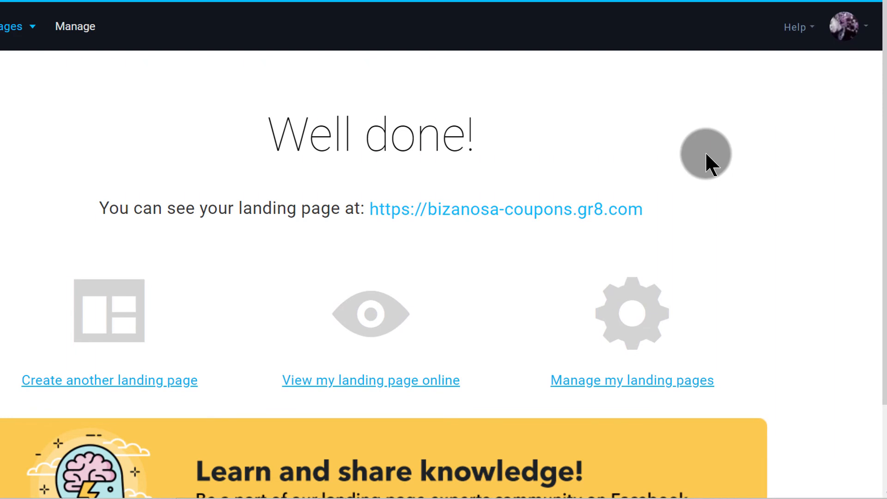
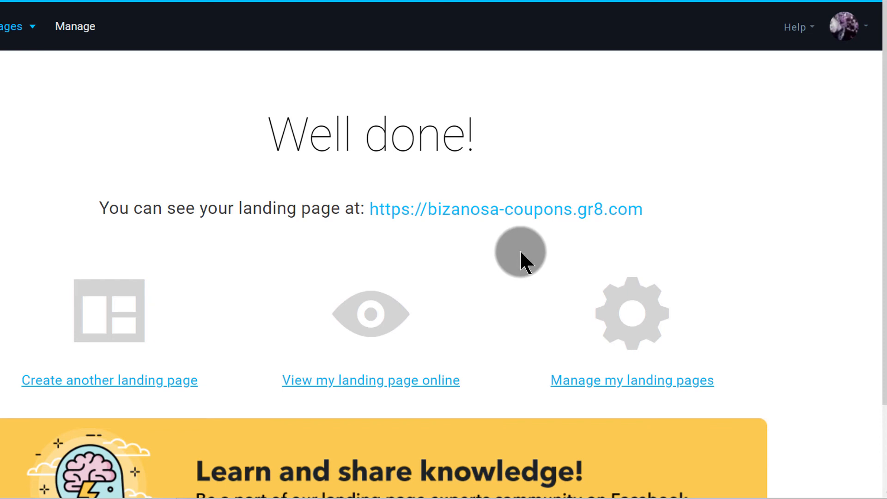
{"action": "scroll", "coordinate": [509, 278], "scroll_direction": "down", "scroll_amount": 2}
{"action": "scroll", "coordinate": [488, 344], "scroll_direction": "up", "scroll_amount": 2}
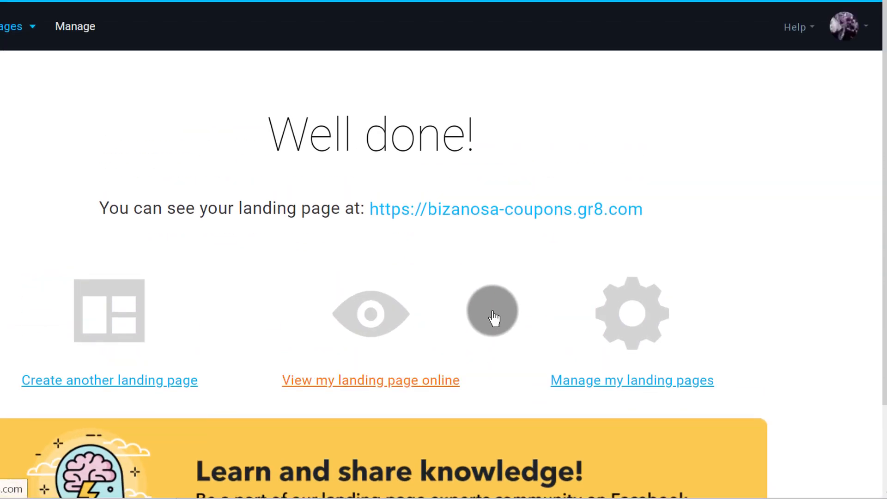
Open the published landing page from its link in a new browser tab and switch to it.
{"action": "right_click", "coordinate": [469, 208]}
{"action": "left_click", "coordinate": [529, 224]}
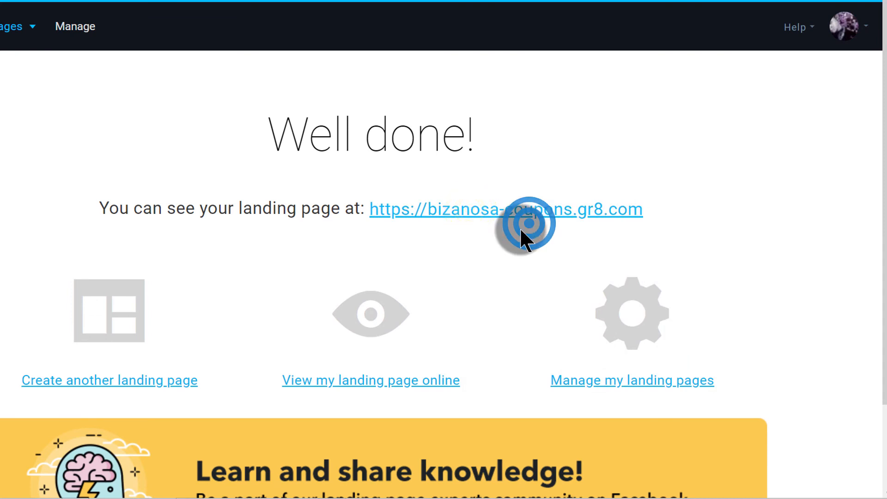
{"action": "left_click", "coordinate": [185, 1]}
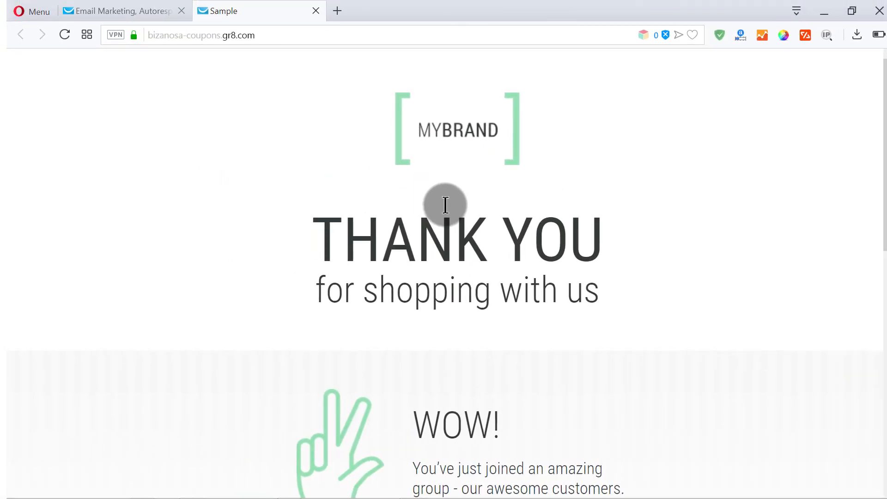
{"action": "left_click", "coordinate": [310, 230]}
Examine the published page from its thank-you header through the related product images to the share buttons.
{"action": "scroll", "coordinate": [503, 262], "scroll_direction": "down", "scroll_amount": 12}
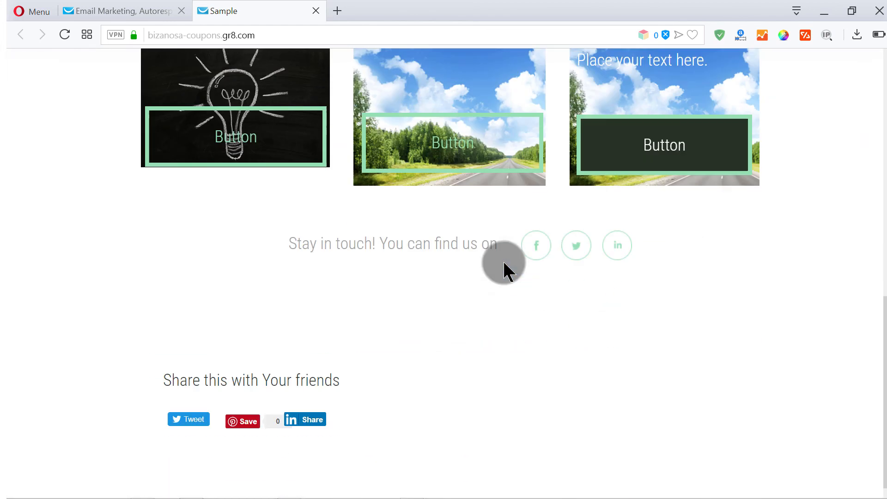
{"action": "scroll", "coordinate": [461, 253], "scroll_direction": "up", "scroll_amount": 12}
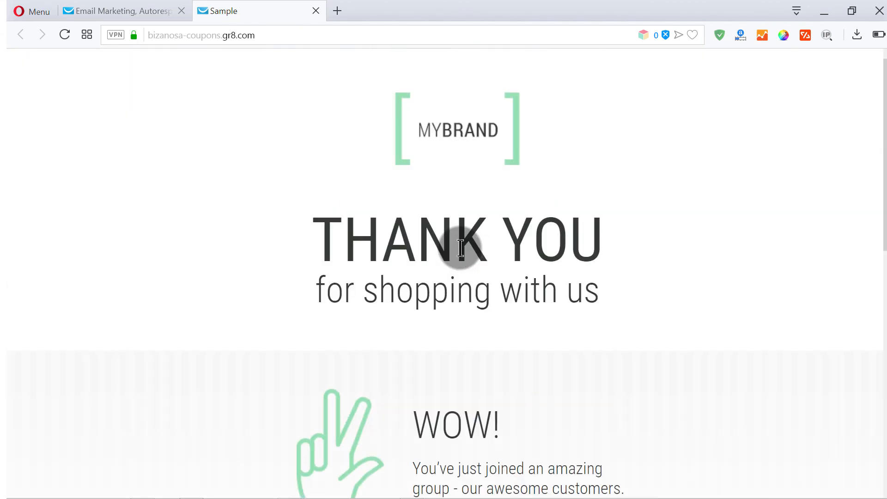
{"action": "scroll", "coordinate": [511, 265], "scroll_direction": "down", "scroll_amount": 7}
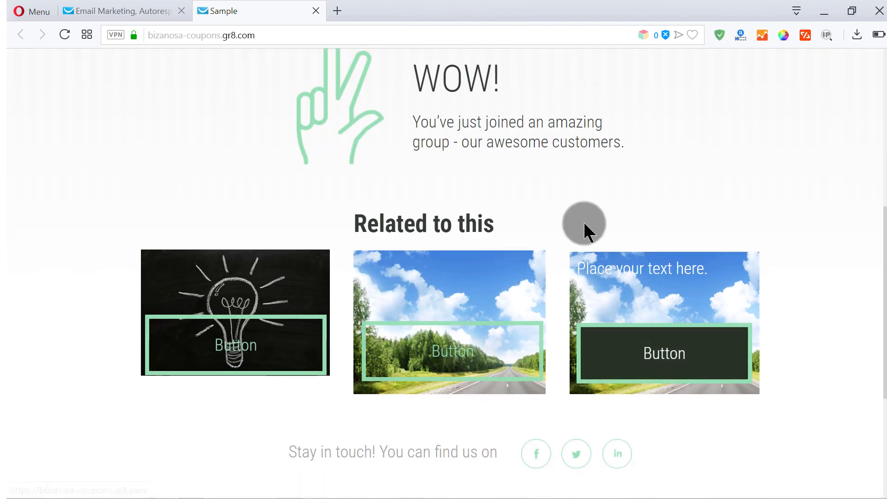
{"action": "scroll", "coordinate": [584, 232], "scroll_direction": "up", "scroll_amount": 7}
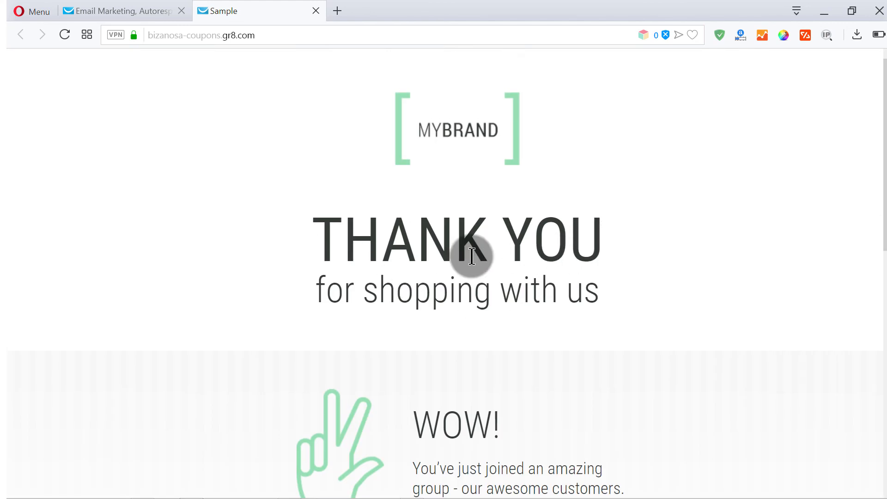
{"action": "scroll", "coordinate": [476, 252], "scroll_direction": "down", "scroll_amount": 6}
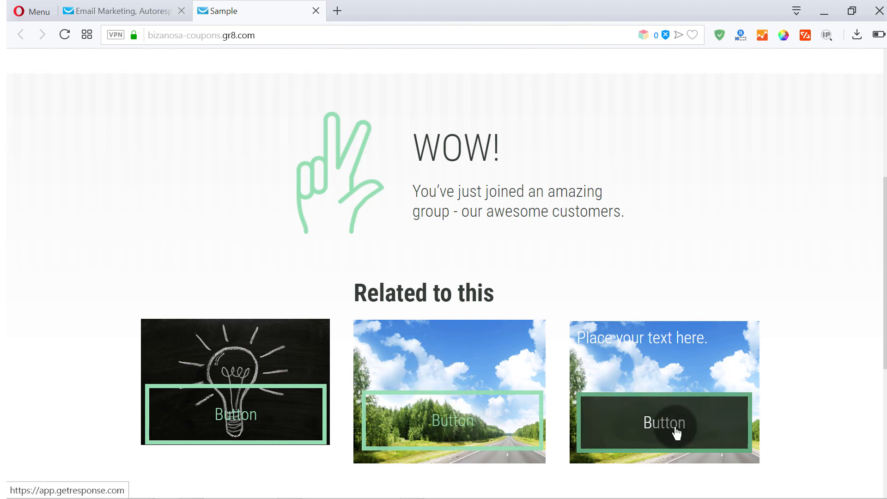
{"action": "scroll", "coordinate": [694, 260], "scroll_direction": "down", "scroll_amount": 5}
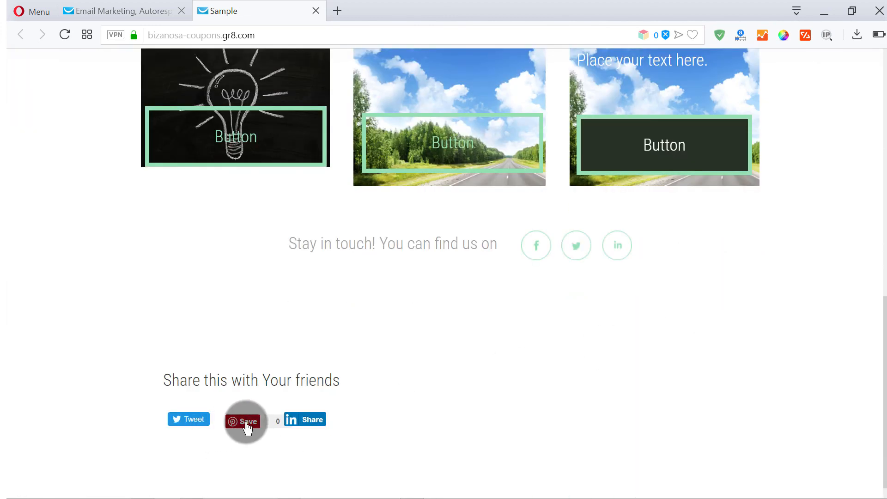
Test the Tweet and LinkedIn share buttons on the published page, closing each pop-up window.
{"action": "left_click", "coordinate": [191, 426]}
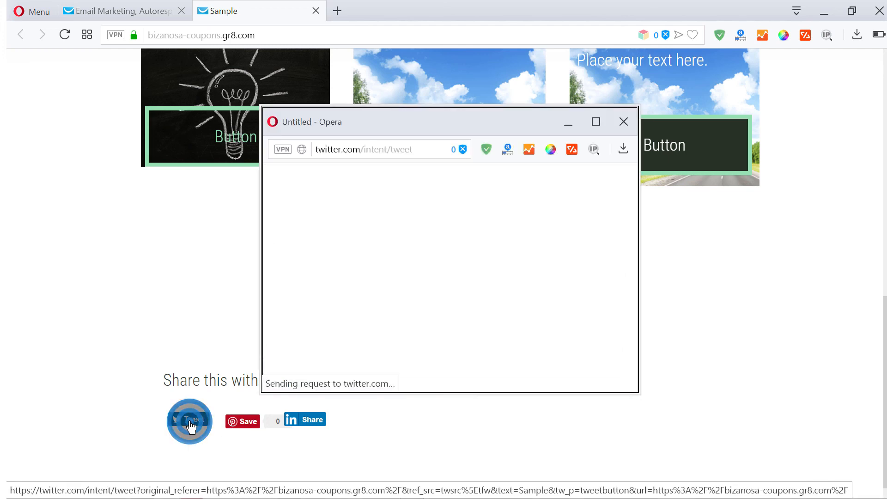
{"action": "left_click", "coordinate": [620, 123]}
{"action": "left_click", "coordinate": [305, 422]}
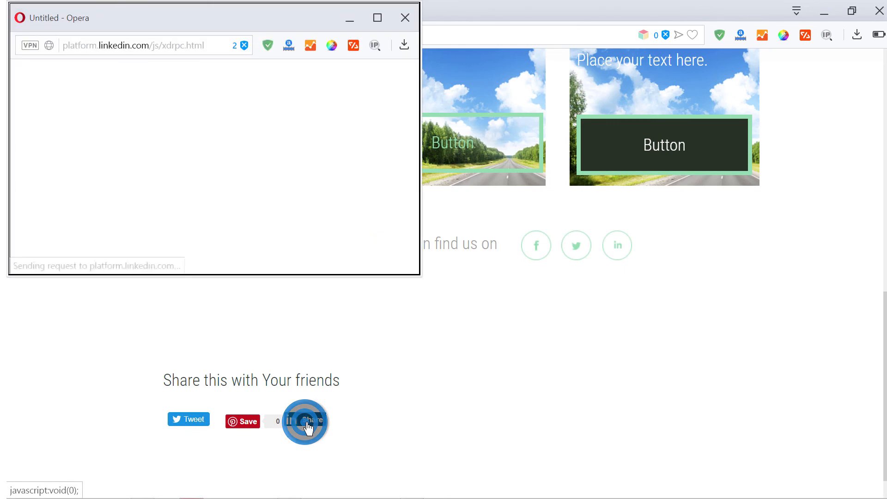
{"action": "left_click", "coordinate": [406, 18]}
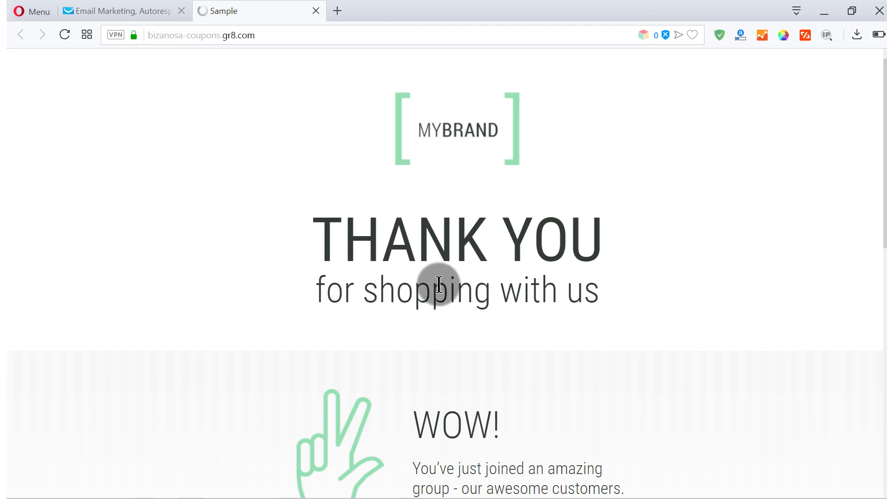
Test the link of the button on the middle related product image.
{"action": "scroll", "coordinate": [472, 267], "scroll_direction": "down", "scroll_amount": 9}
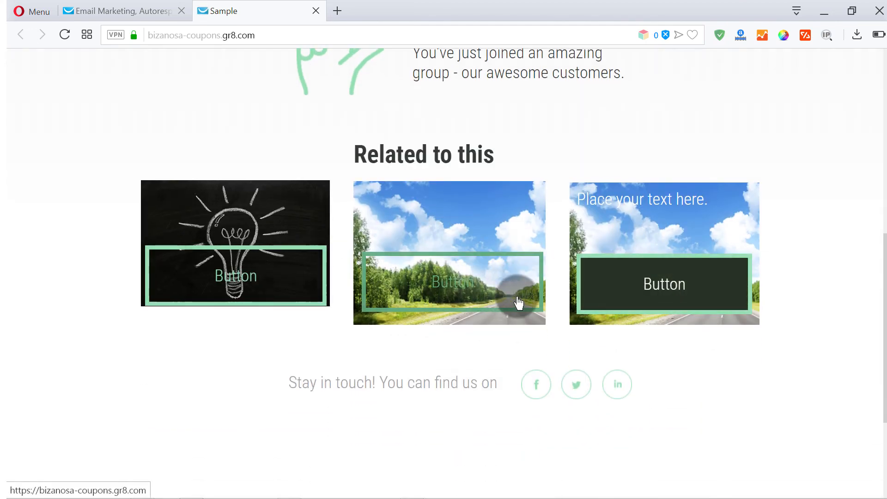
{"action": "left_click", "coordinate": [476, 298]}
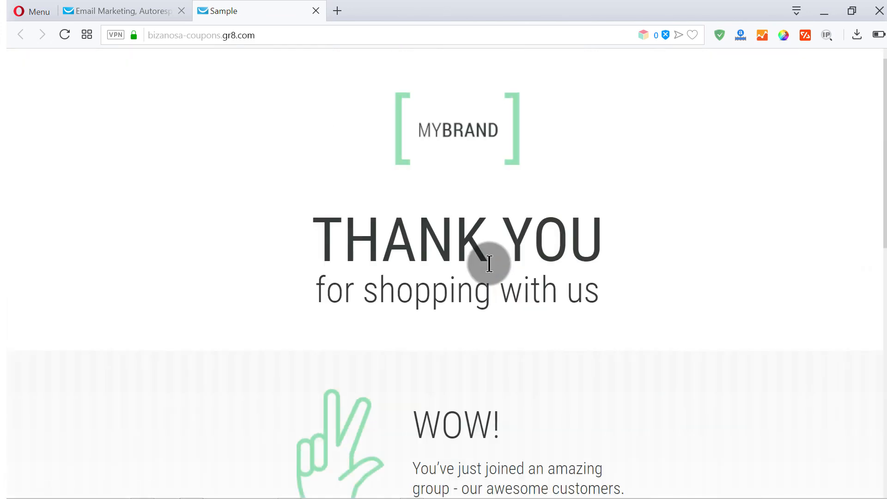
Check the related product buttons and the rest of the published page again, returning to its header.
{"action": "scroll", "coordinate": [439, 256], "scroll_direction": "down", "scroll_amount": 7}
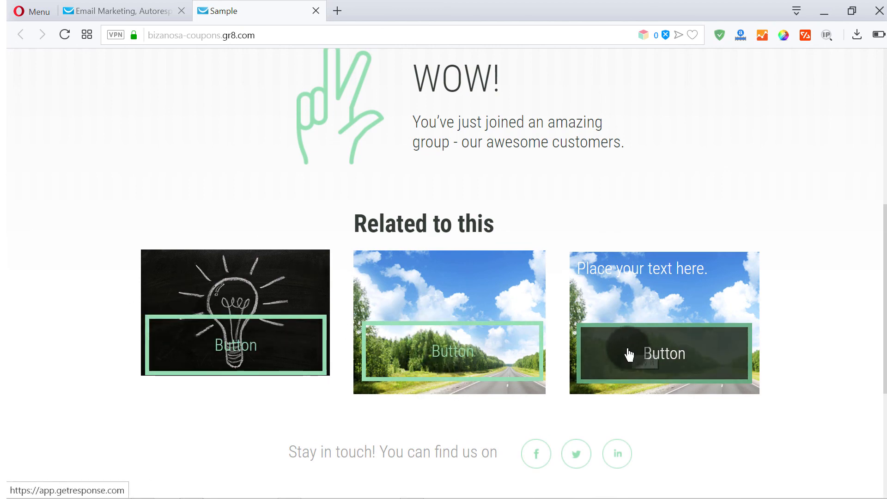
{"action": "scroll", "coordinate": [569, 359], "scroll_direction": "down", "scroll_amount": 3}
{"action": "scroll", "coordinate": [569, 358], "scroll_direction": "down", "scroll_amount": 2}
{"action": "scroll", "coordinate": [489, 268], "scroll_direction": "up", "scroll_amount": 6}
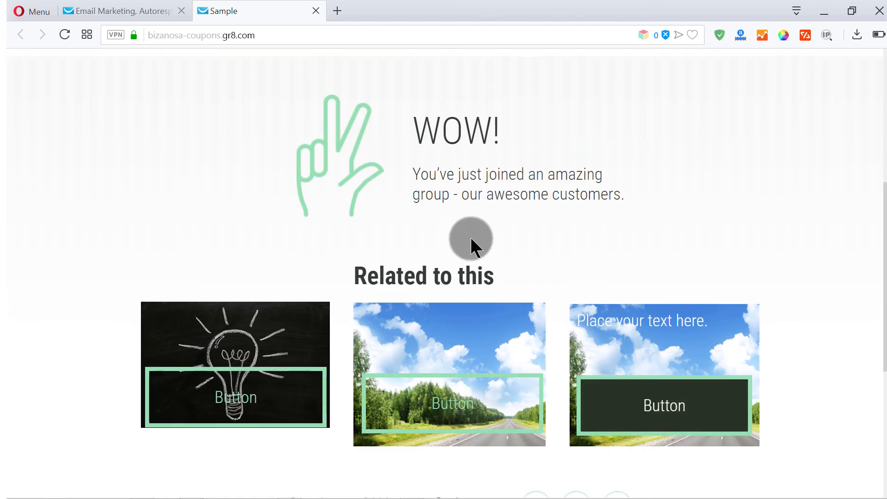
{"action": "scroll", "coordinate": [472, 246], "scroll_direction": "up", "scroll_amount": 6}
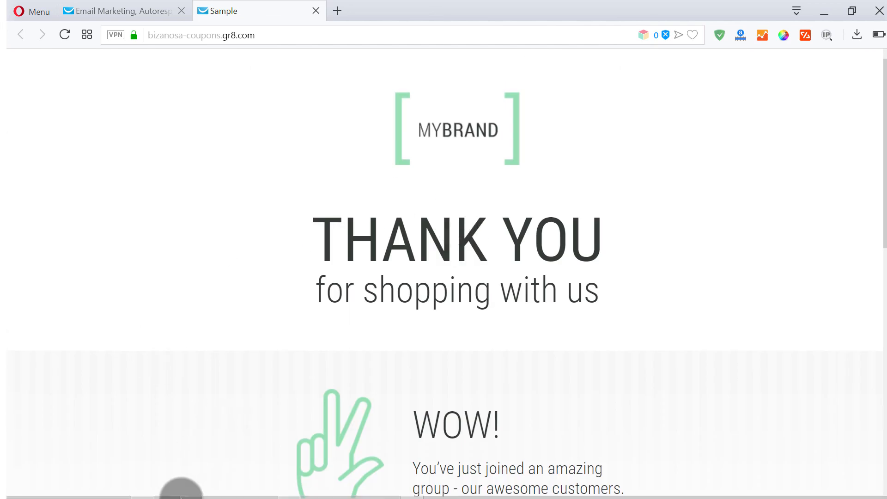
{"action": "mouse_move", "coordinate": [176, 491]}
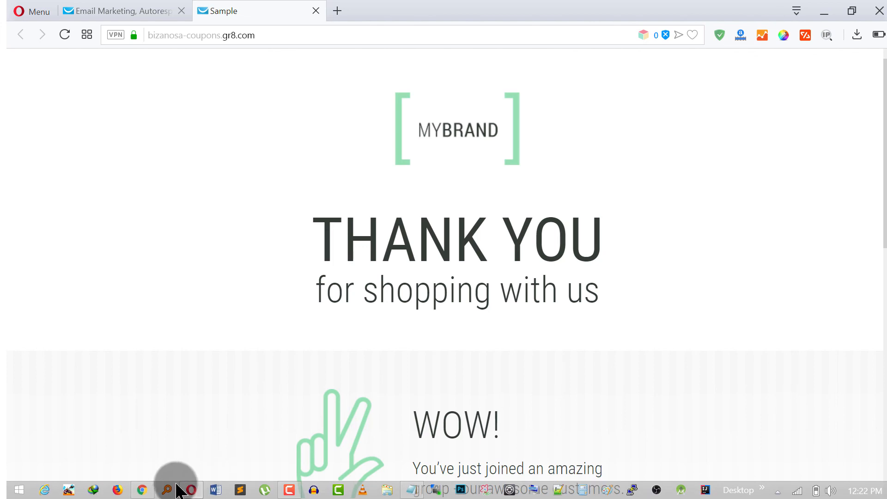
Switch to Chrome to view the video page of The Best Getresponse Landing Page Tutorial, and return to the published page in Opera.
{"action": "left_click", "coordinate": [143, 493]}
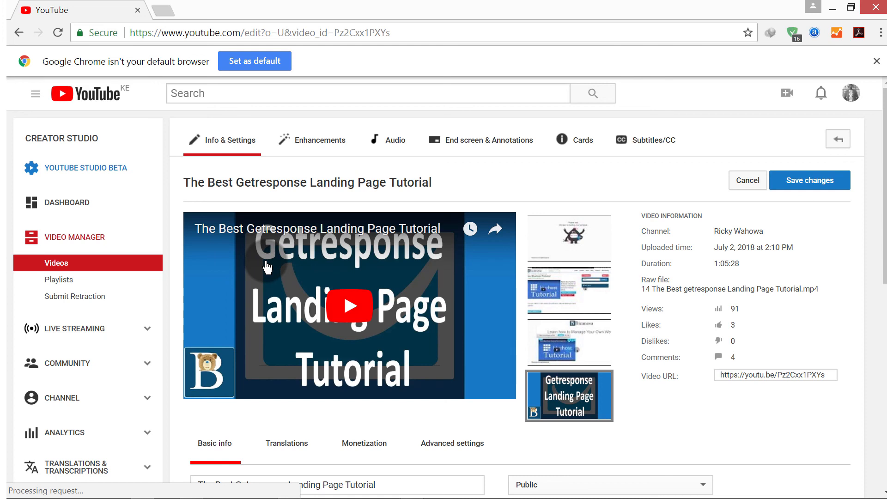
{"action": "mouse_move", "coordinate": [300, 493]}
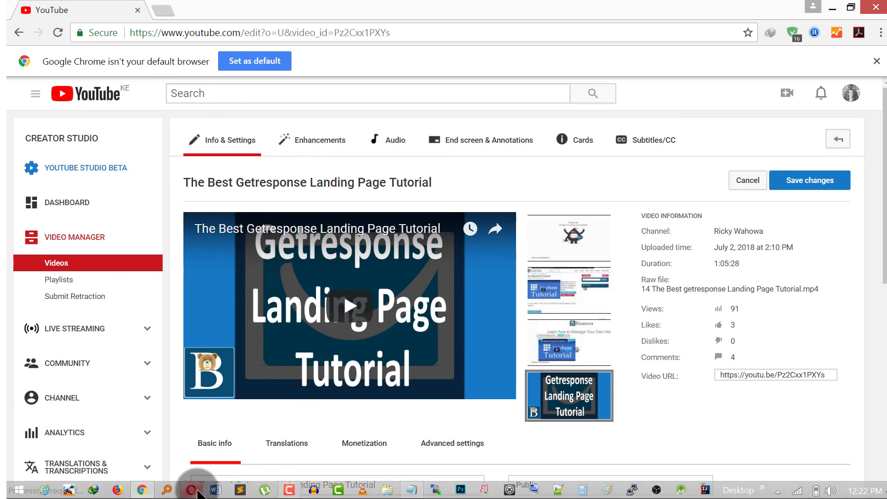
{"action": "mouse_move", "coordinate": [198, 494]}
{"action": "left_click", "coordinate": [206, 444]}
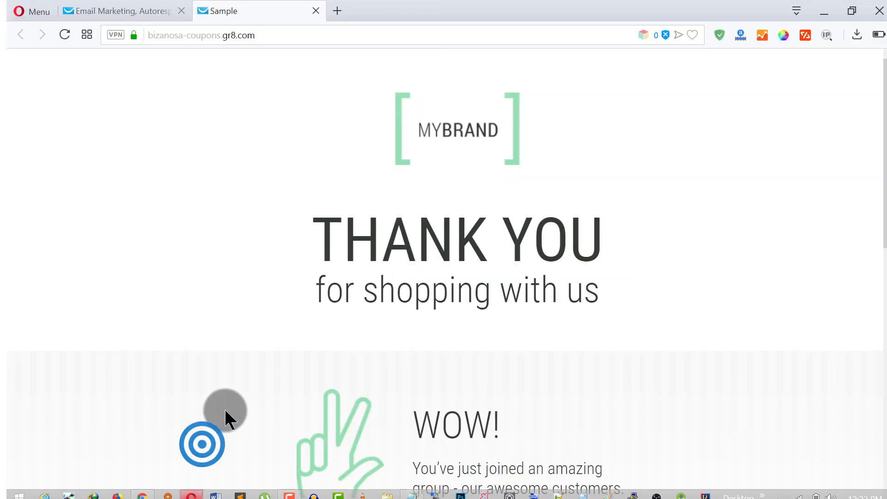
{"action": "scroll", "coordinate": [504, 326], "scroll_direction": "down", "scroll_amount": 9}
{"action": "scroll", "coordinate": [503, 326], "scroll_direction": "up", "scroll_amount": 10}
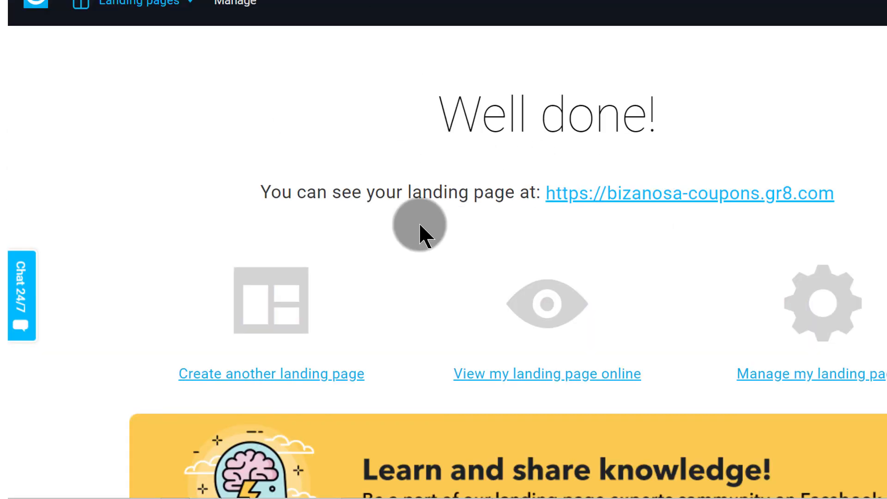
Go to the landing page management list and delete the Sample landing page.
{"action": "scroll", "coordinate": [518, 254], "scroll_direction": "down", "scroll_amount": 2}
{"action": "scroll", "coordinate": [517, 255], "scroll_direction": "up", "scroll_amount": 2}
{"action": "left_click", "coordinate": [155, 8]}
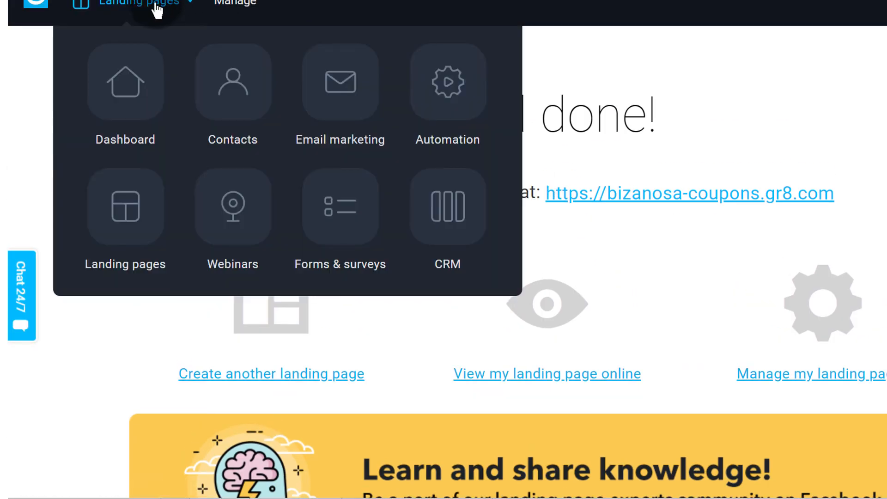
{"action": "left_click", "coordinate": [115, 236]}
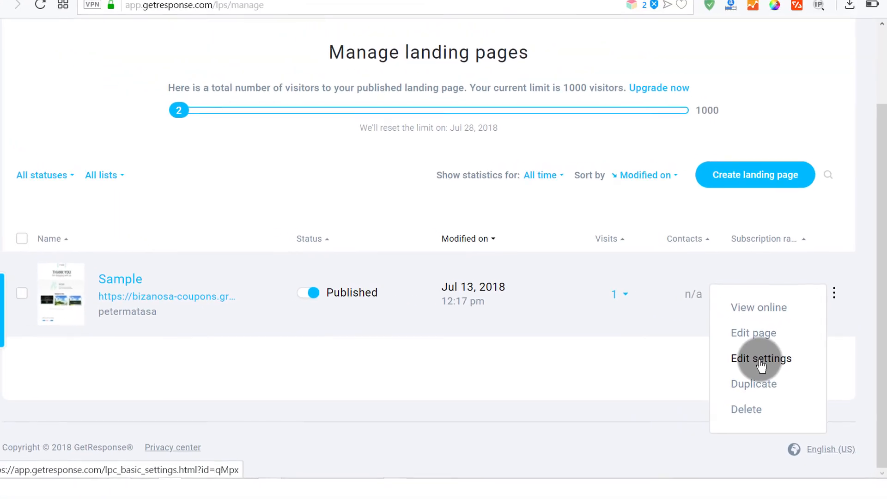
{"action": "left_click", "coordinate": [750, 389]}
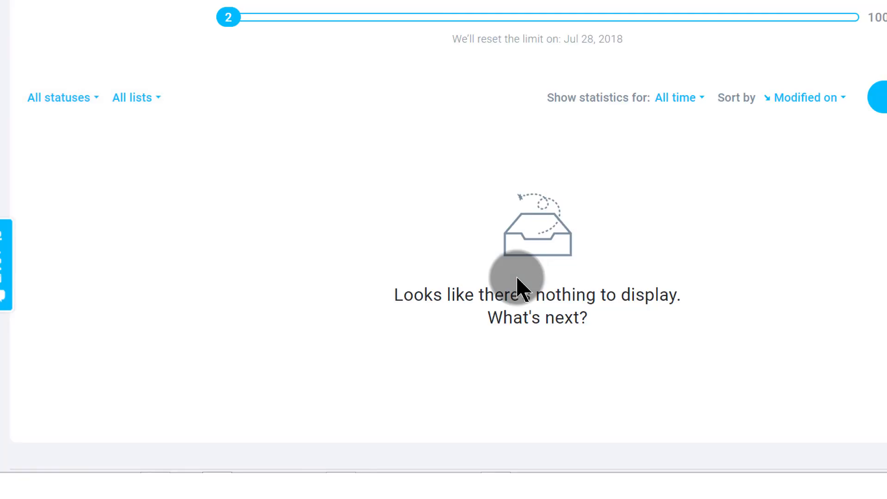
Browse the GetResponse sections and open the Email marketing section with its newsletter management page.
{"action": "scroll", "coordinate": [350, 288], "scroll_direction": "up", "scroll_amount": 3}
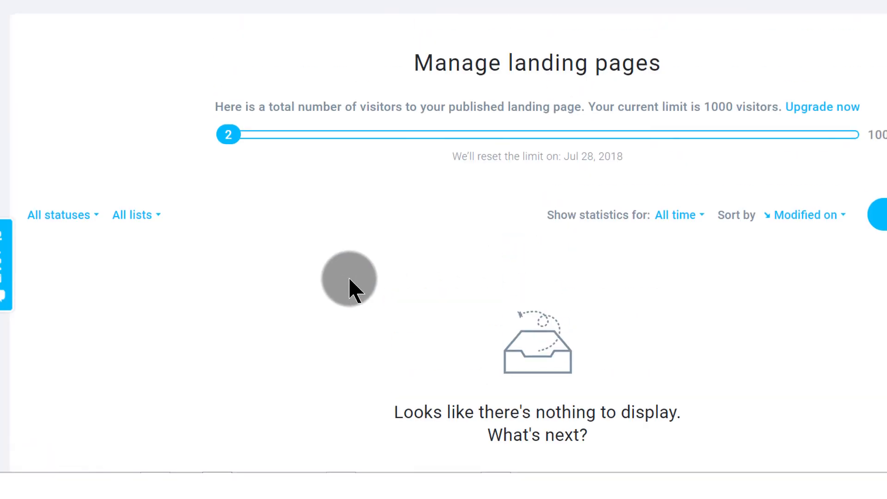
{"action": "left_click", "coordinate": [125, 2]}
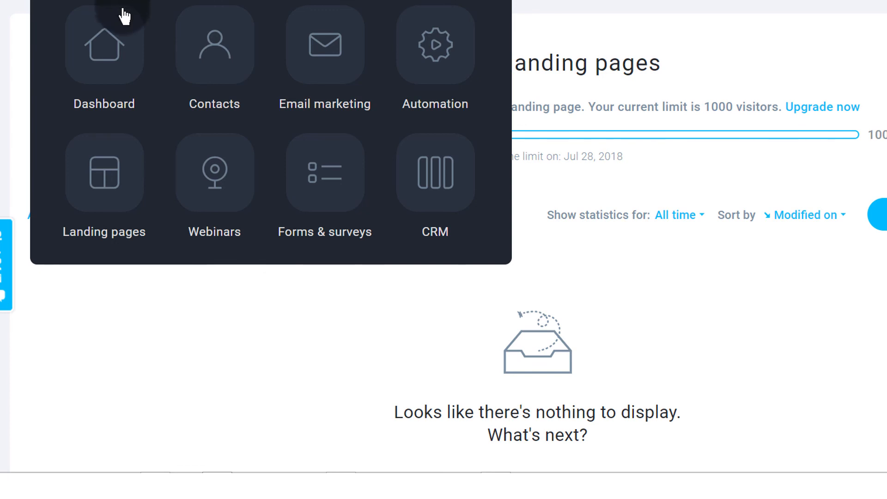
{"action": "left_click", "coordinate": [214, 42]}
{"action": "left_click", "coordinate": [336, 50]}
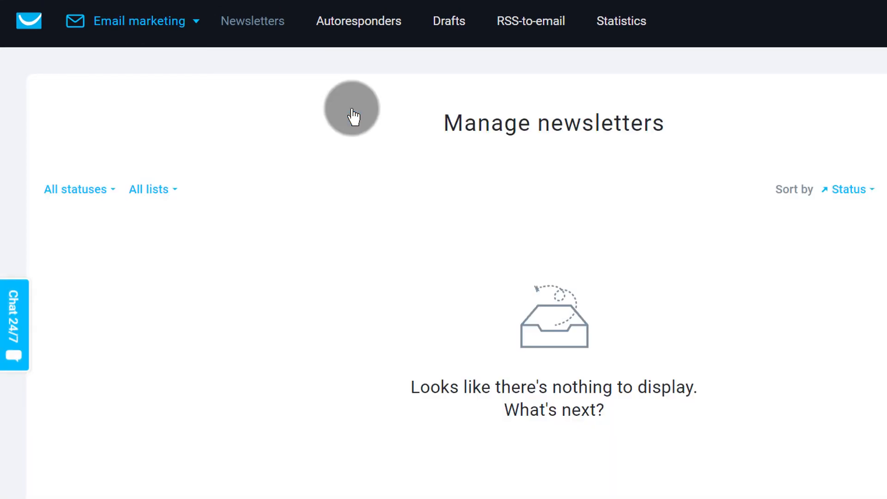
{"action": "left_click", "coordinate": [166, 24]}
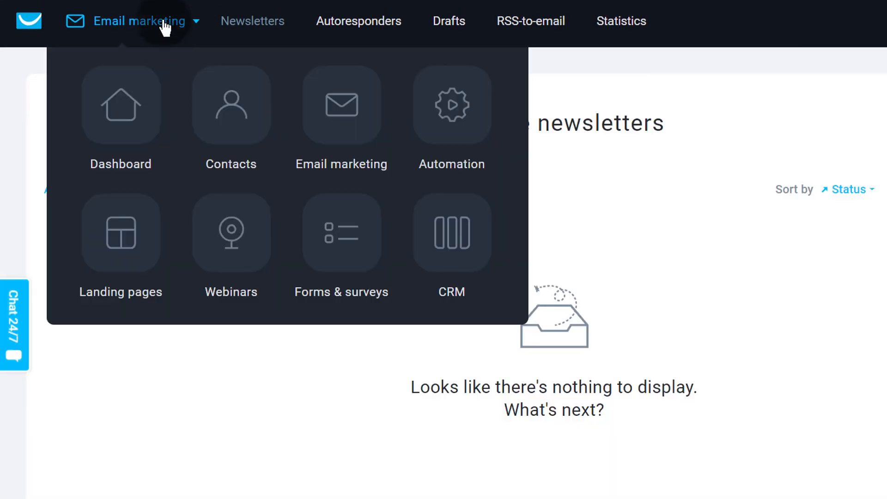
{"action": "left_click", "coordinate": [372, 135]}
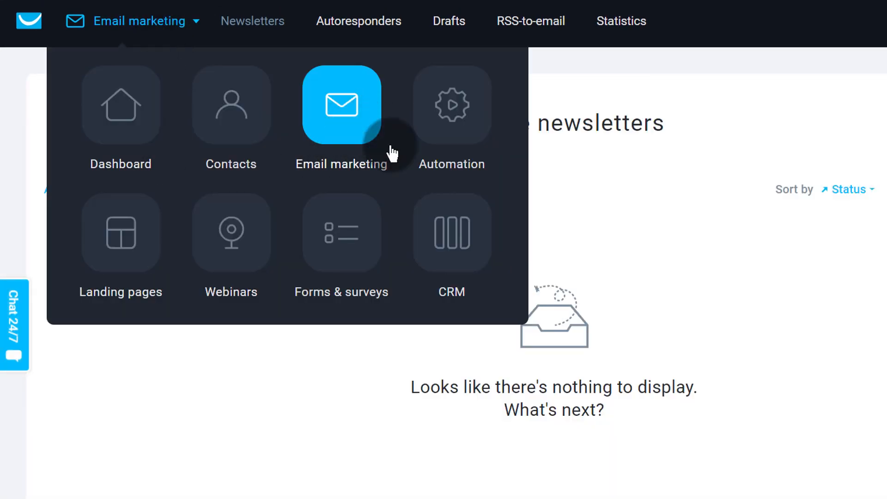